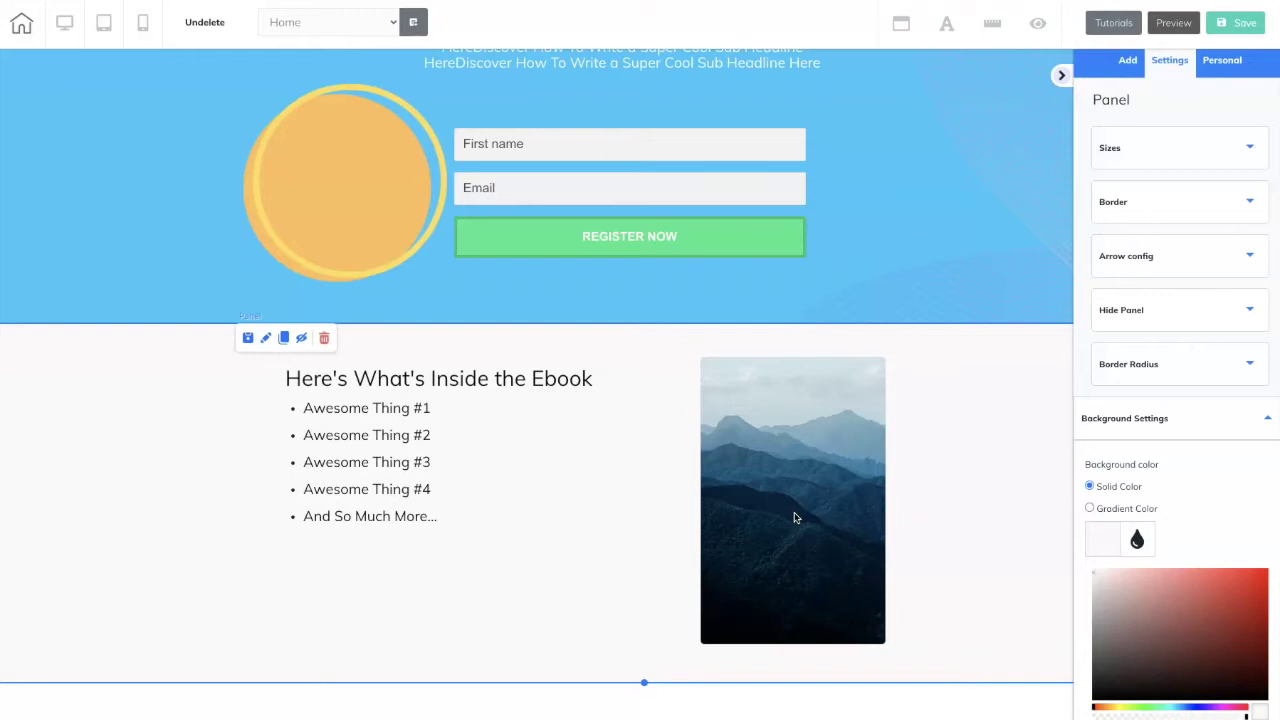
Switch to Canva and search its templates for "marketing ebook".
{"action": "left_click", "coordinate": [500, 635]}
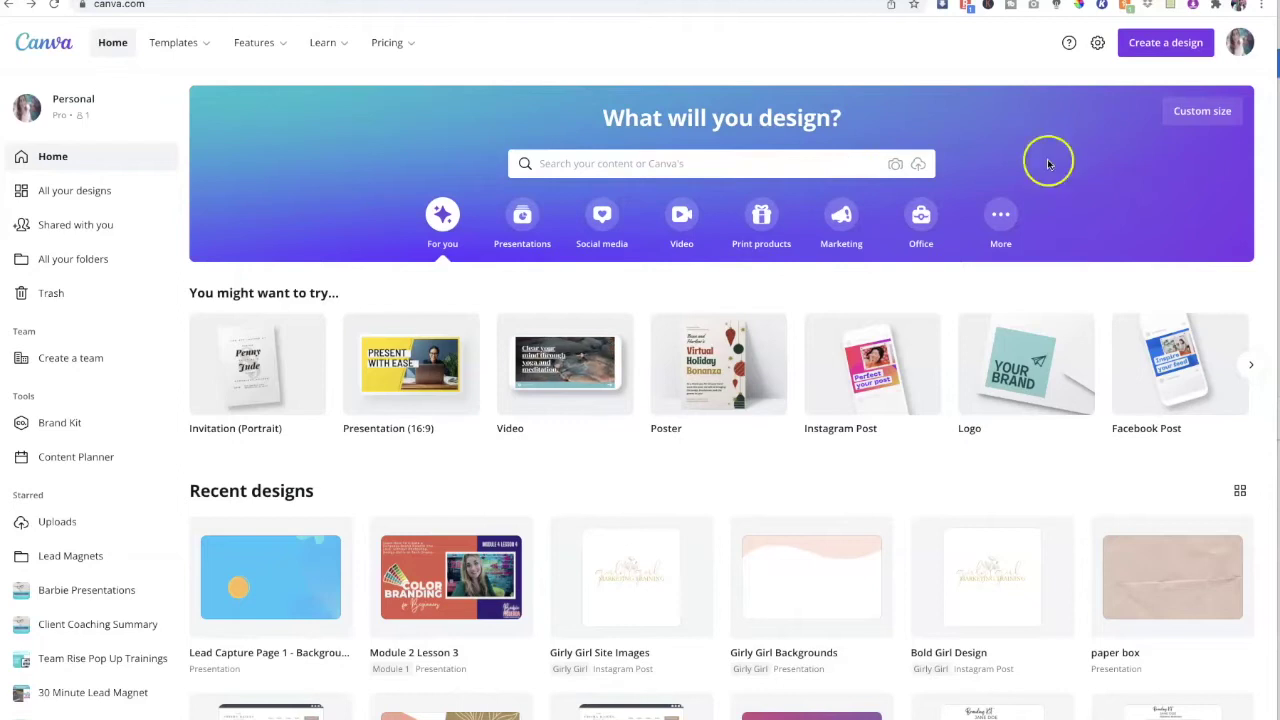
{"action": "left_click", "coordinate": [1158, 42]}
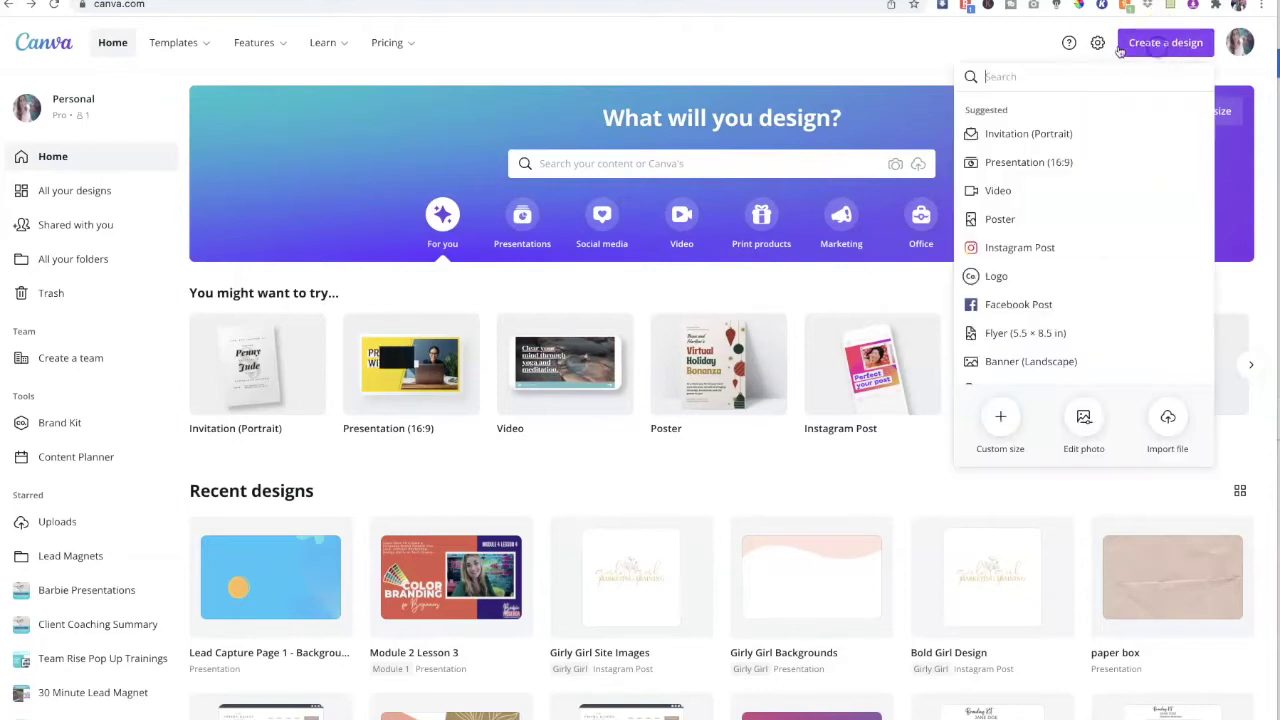
{"action": "left_click", "coordinate": [1011, 77]}
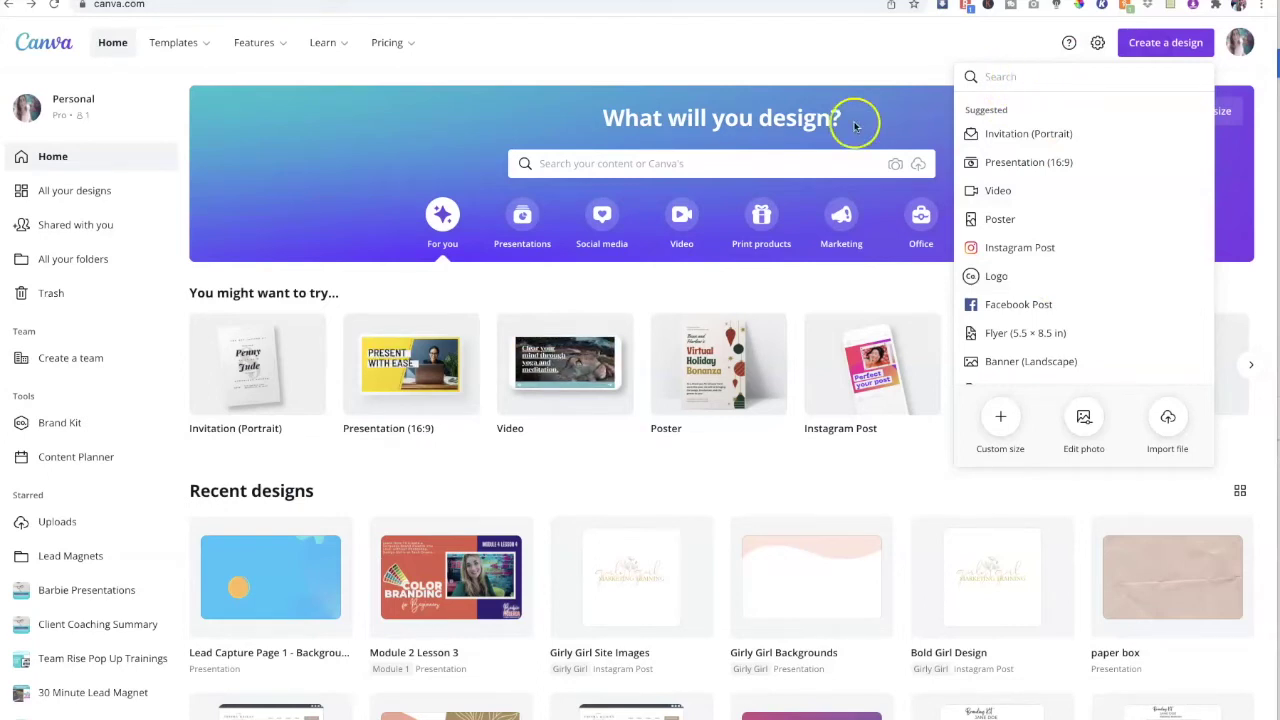
{"action": "left_click", "coordinate": [797, 166]}
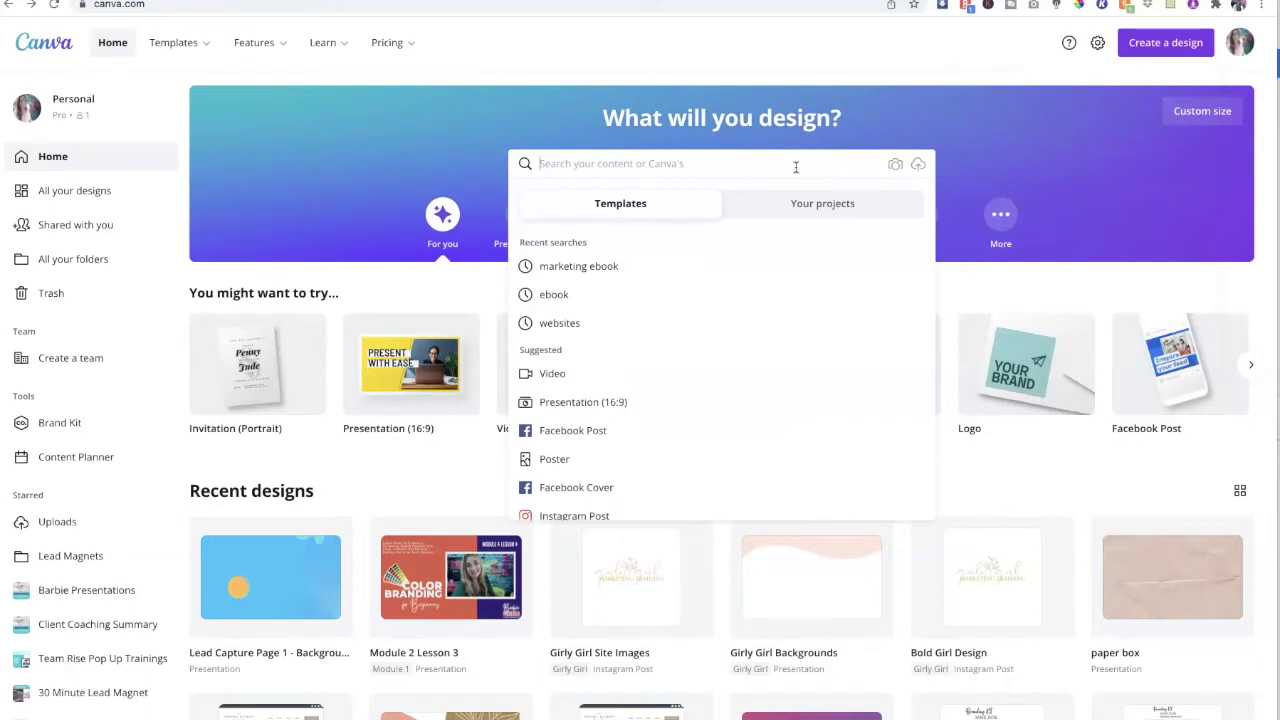
{"action": "type", "text": "marketing ebbok"}
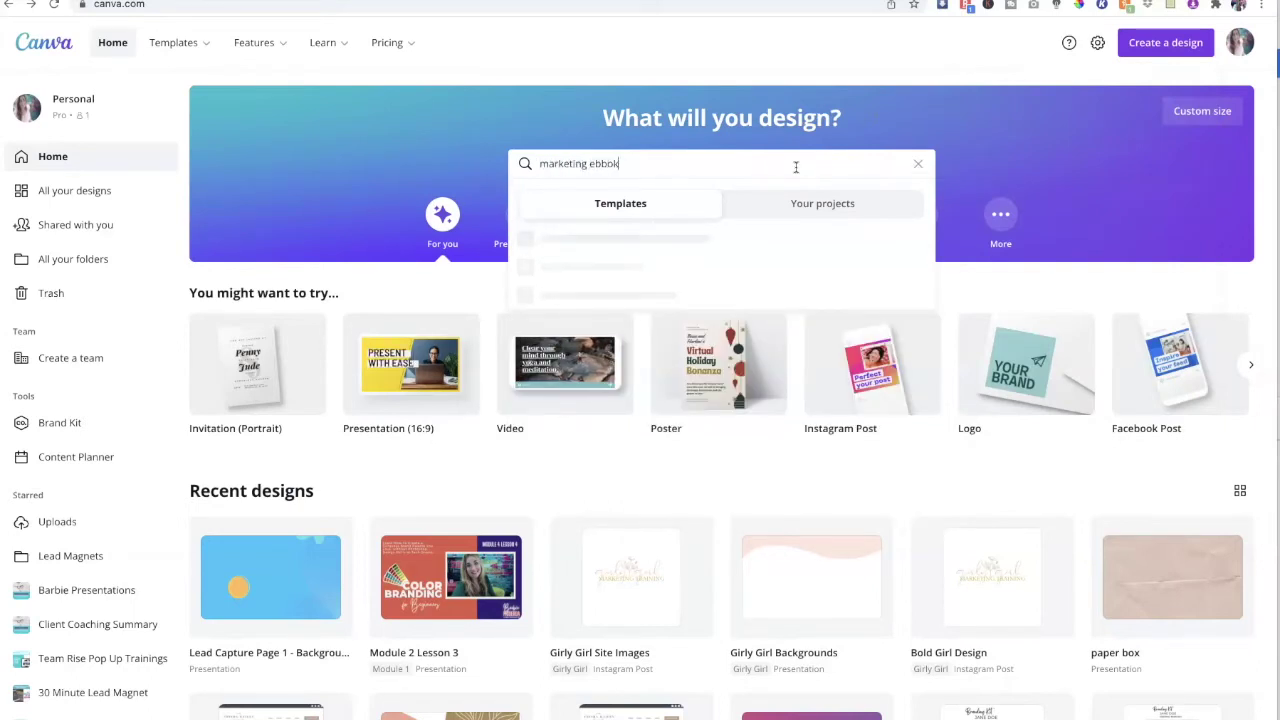
{"action": "key", "text": "Return"}
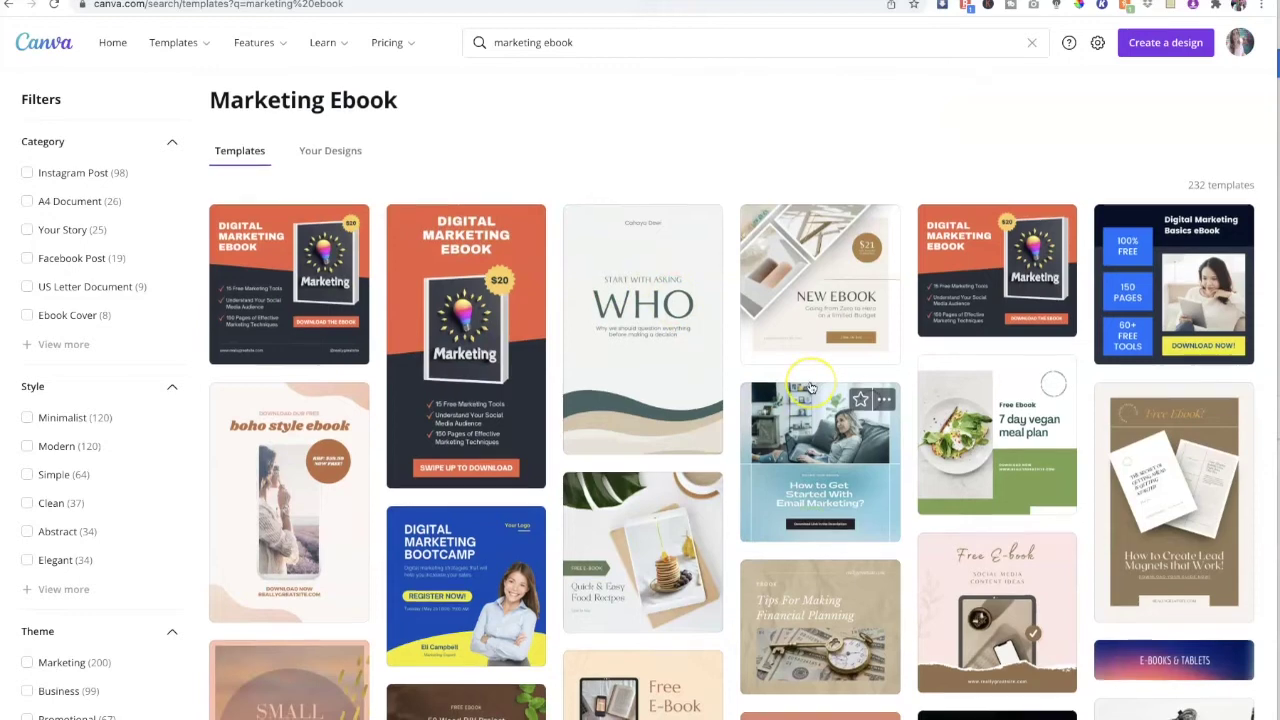
Browse the template results and open the tall orange "Digital Marketing Ebook" story template for editing.
{"action": "scroll", "coordinate": [812, 388], "scroll_direction": "down", "scroll_amount": 4}
{"action": "scroll", "coordinate": [812, 388], "scroll_direction": "down", "scroll_amount": 6}
{"action": "scroll", "coordinate": [1207, 289], "scroll_direction": "up", "scroll_amount": 2}
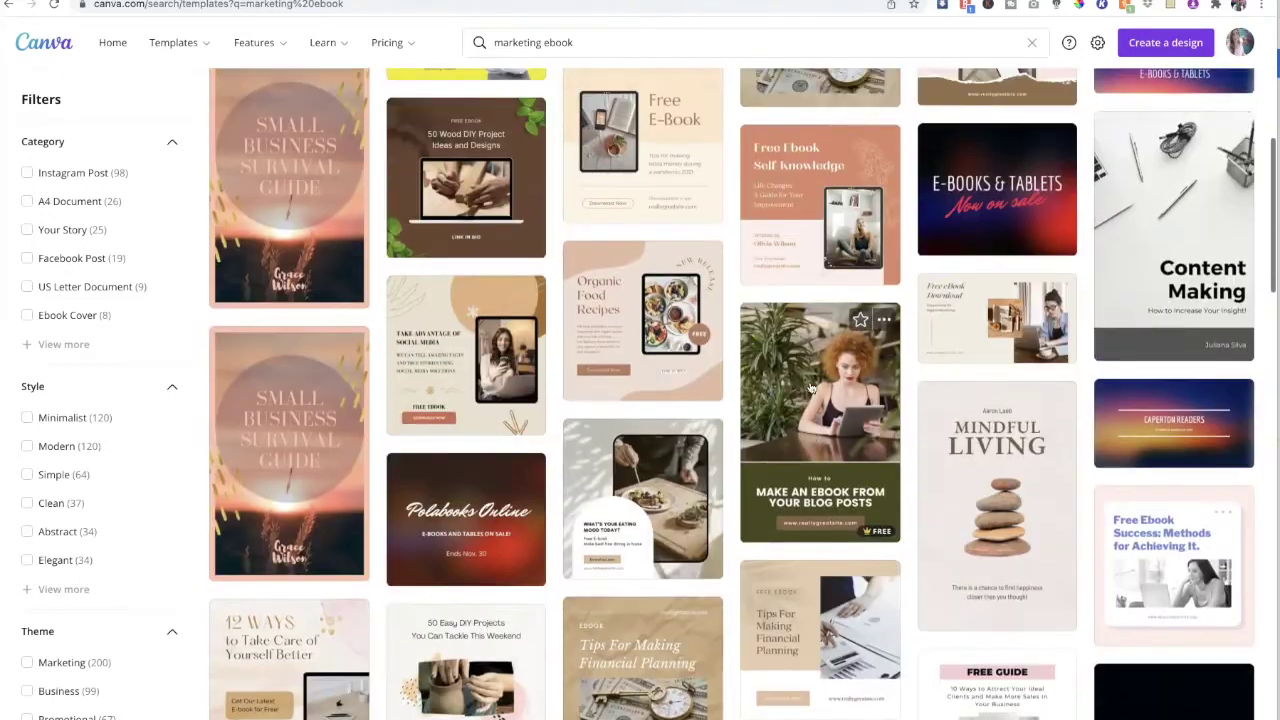
{"action": "scroll", "coordinate": [371, 300], "scroll_direction": "down", "scroll_amount": 2}
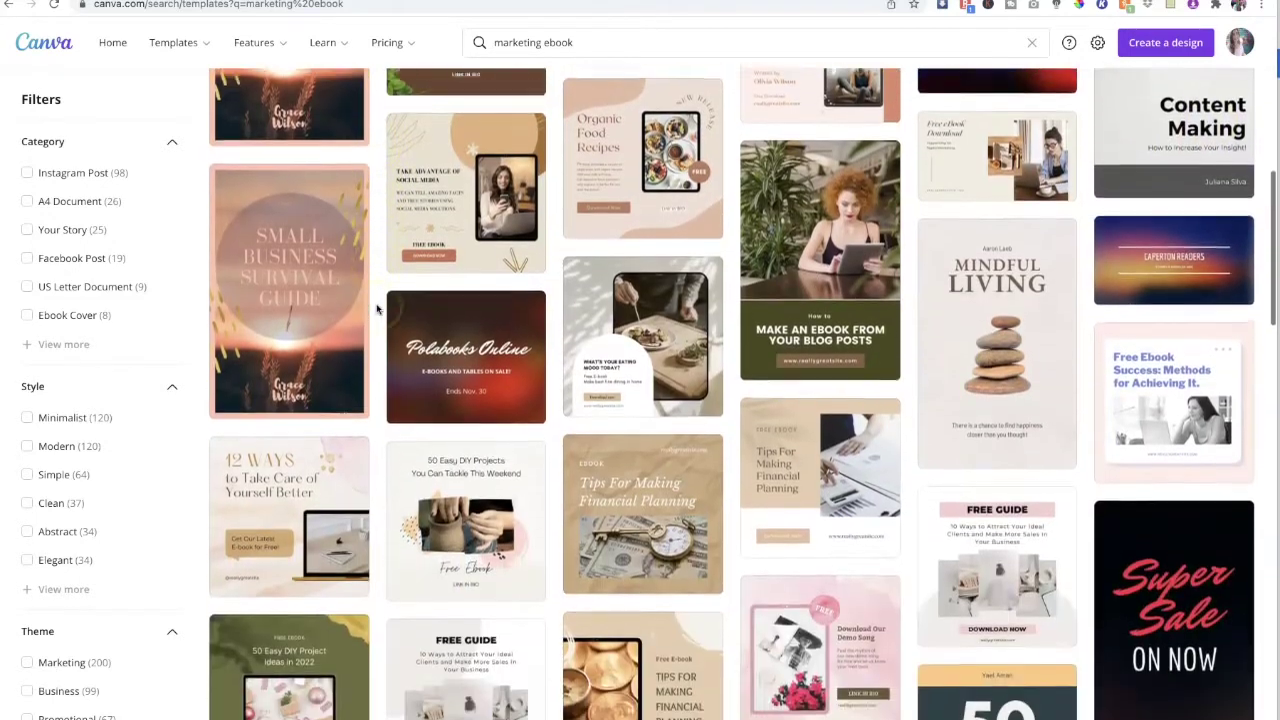
{"action": "scroll", "coordinate": [377, 310], "scroll_direction": "down", "scroll_amount": 8}
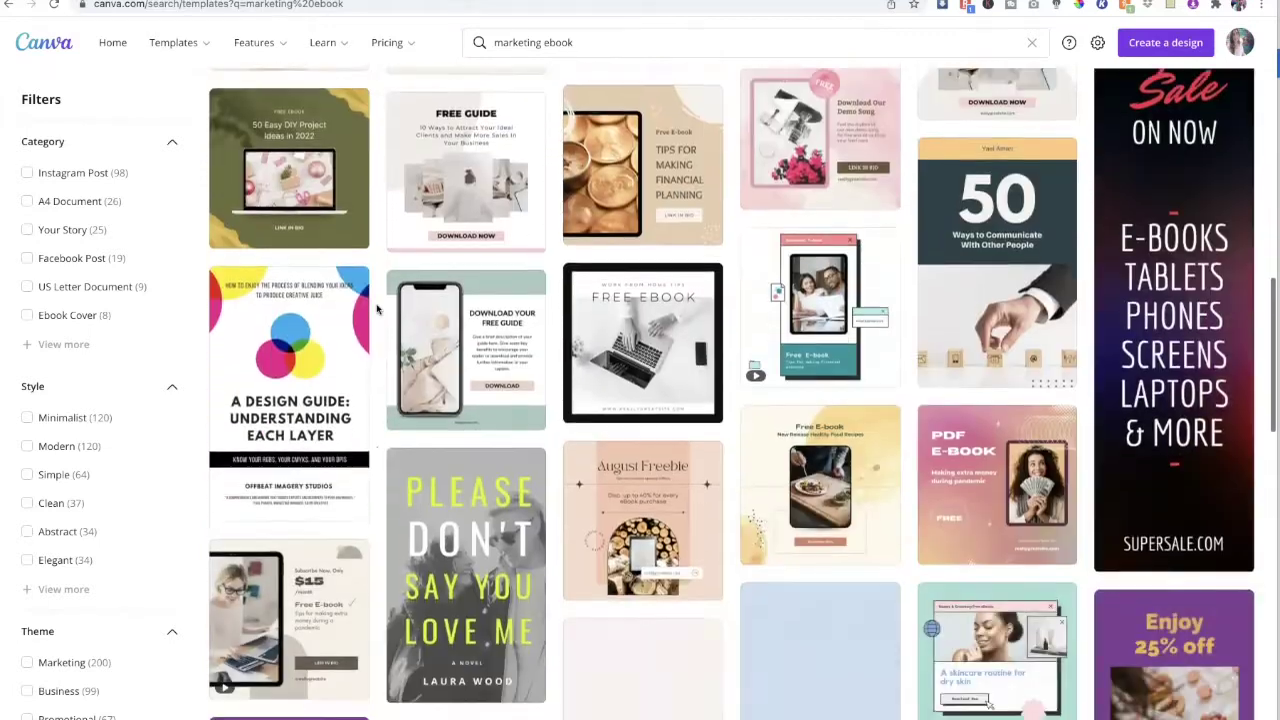
{"action": "scroll", "coordinate": [377, 310], "scroll_direction": "up", "scroll_amount": 15}
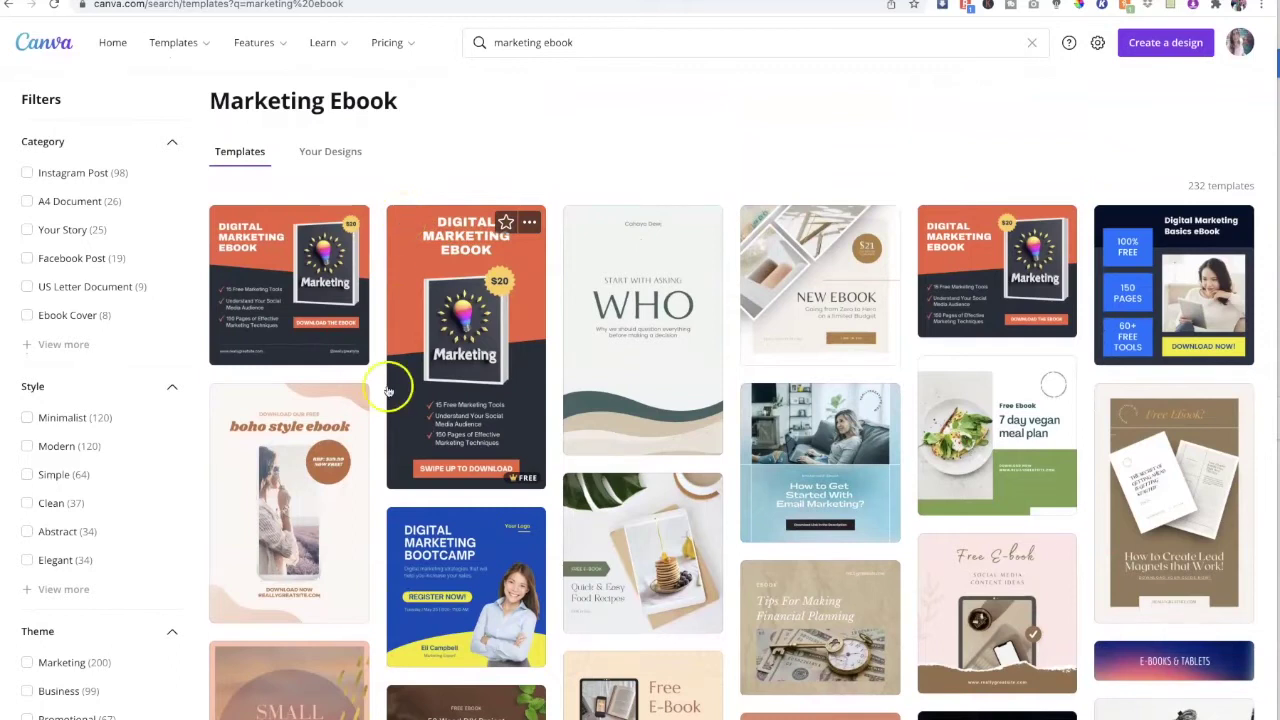
{"action": "left_click", "coordinate": [406, 232]}
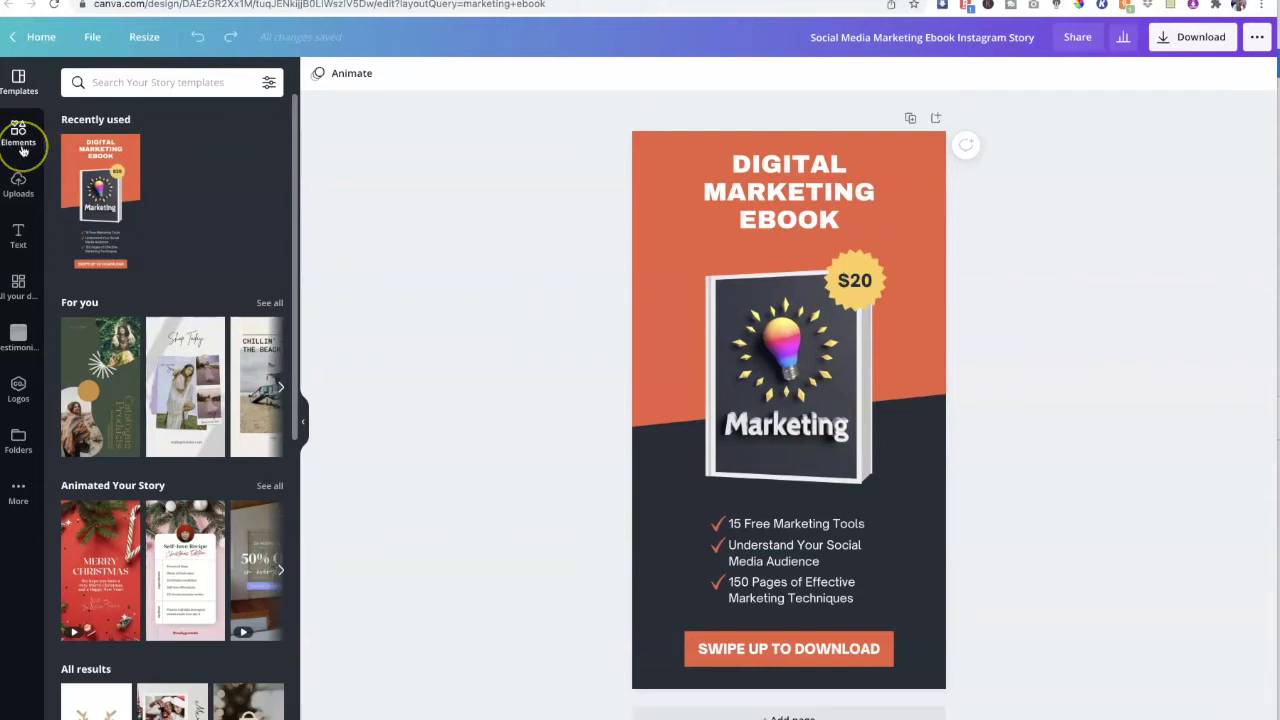
Replace the orange background with the uploaded blue image containing the orange circle, and shift its crop toward that circle.
{"action": "left_click", "coordinate": [18, 182]}
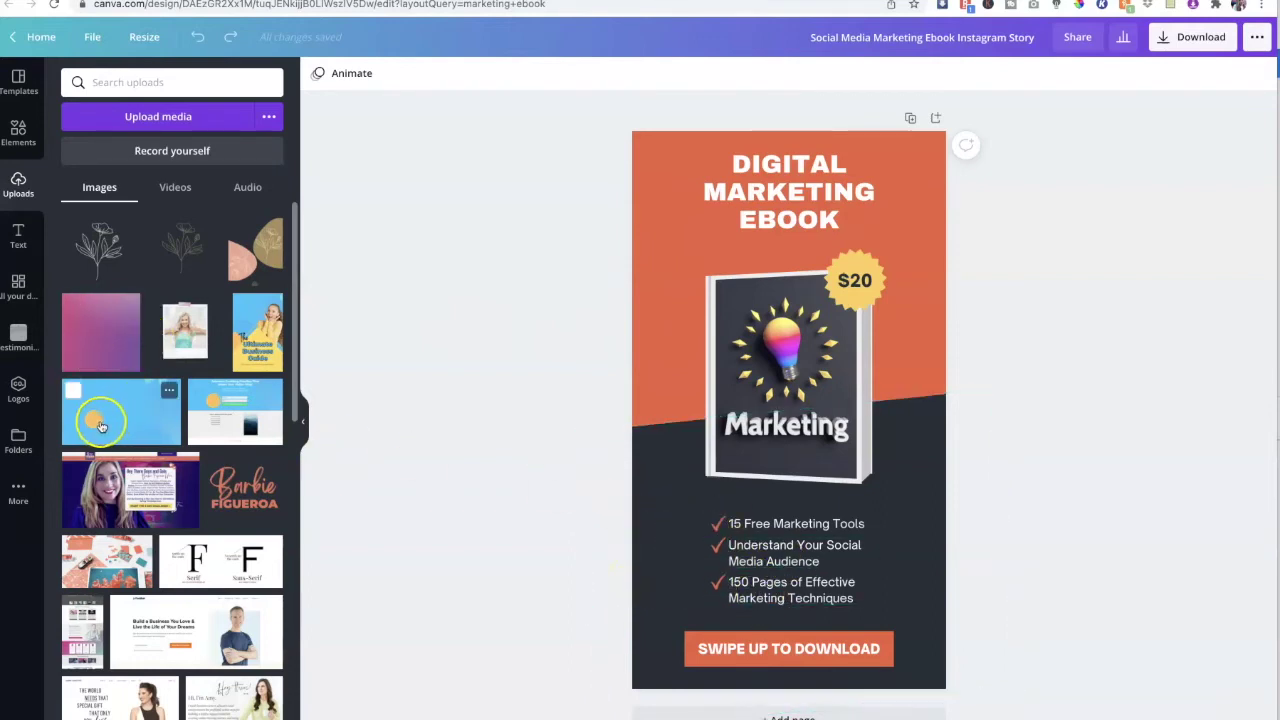
{"action": "left_click_drag", "start_coordinate": [89, 422], "coordinate": [631, 286]}
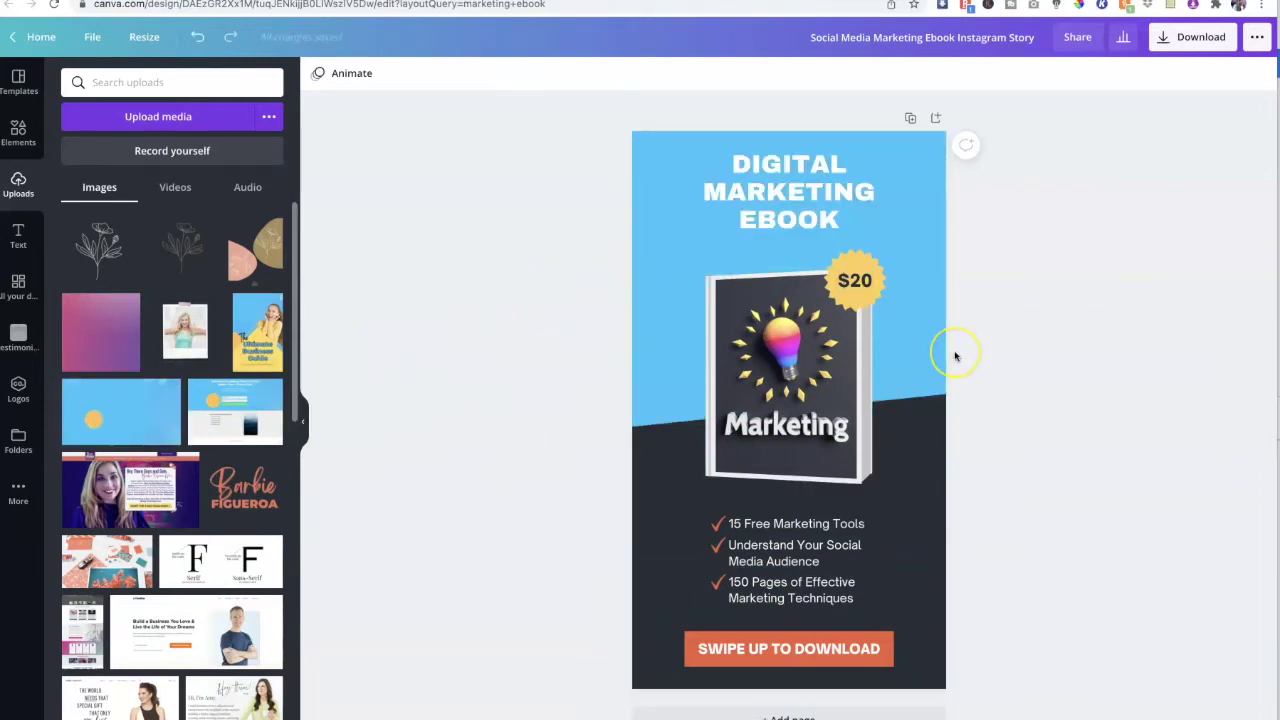
{"action": "left_click", "coordinate": [662, 275]}
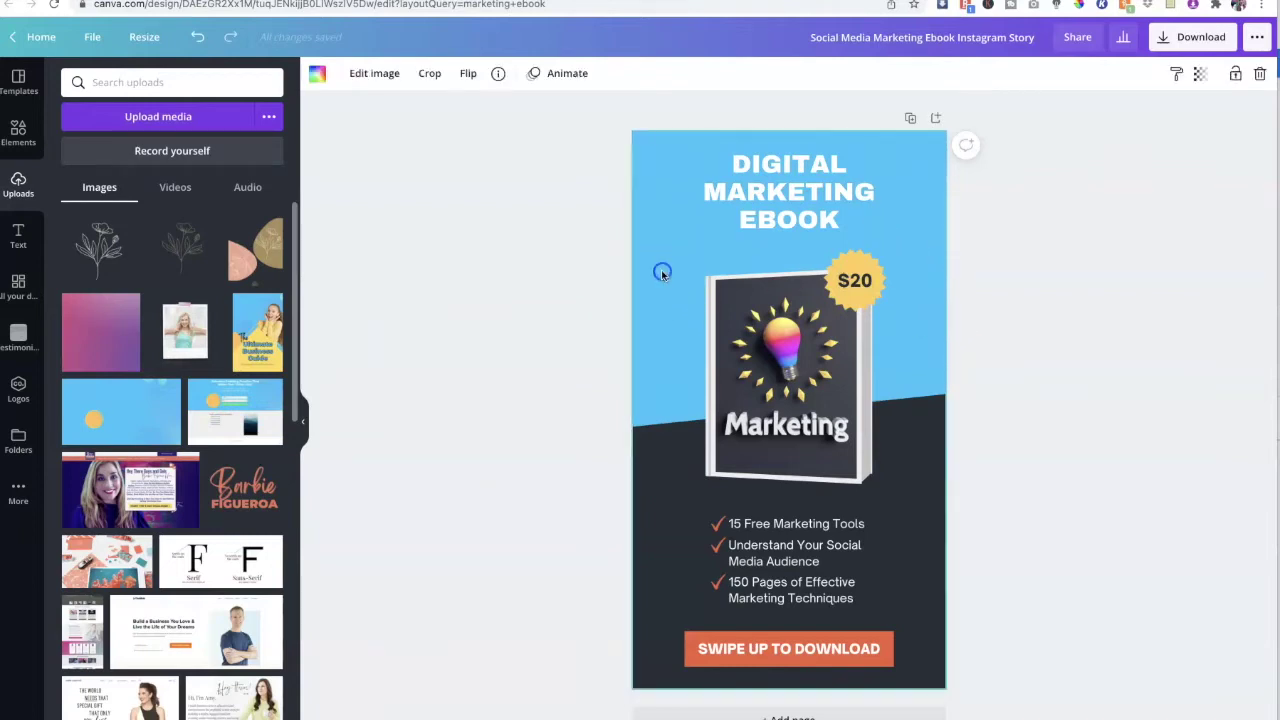
{"action": "left_click", "coordinate": [430, 75]}
{"action": "left_click_drag", "start_coordinate": [846, 260], "coordinate": [1008, 255]}
{"action": "left_click", "coordinate": [338, 79]}
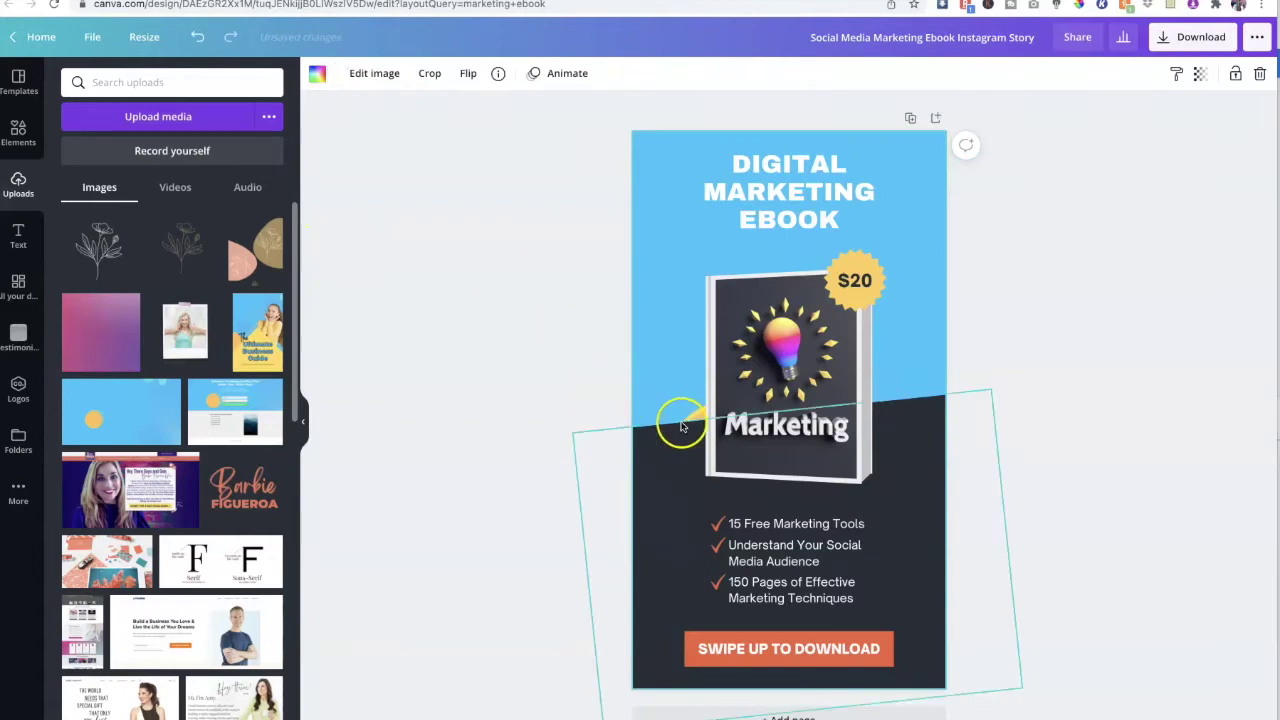
Lower the dark angled shape slightly and recrop the background to its teal blob and fine line pattern.
{"action": "left_click", "coordinate": [675, 452]}
{"action": "left_click_drag", "start_coordinate": [675, 452], "coordinate": [680, 471]}
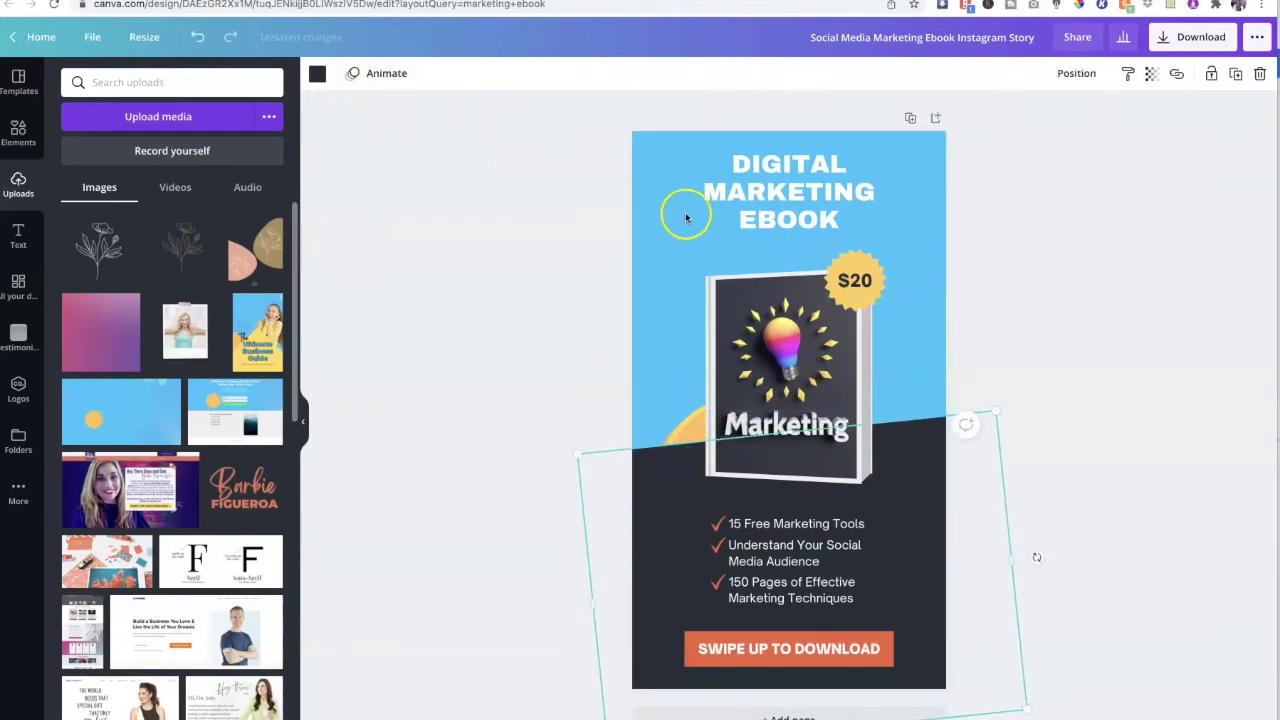
{"action": "left_click", "coordinate": [656, 193]}
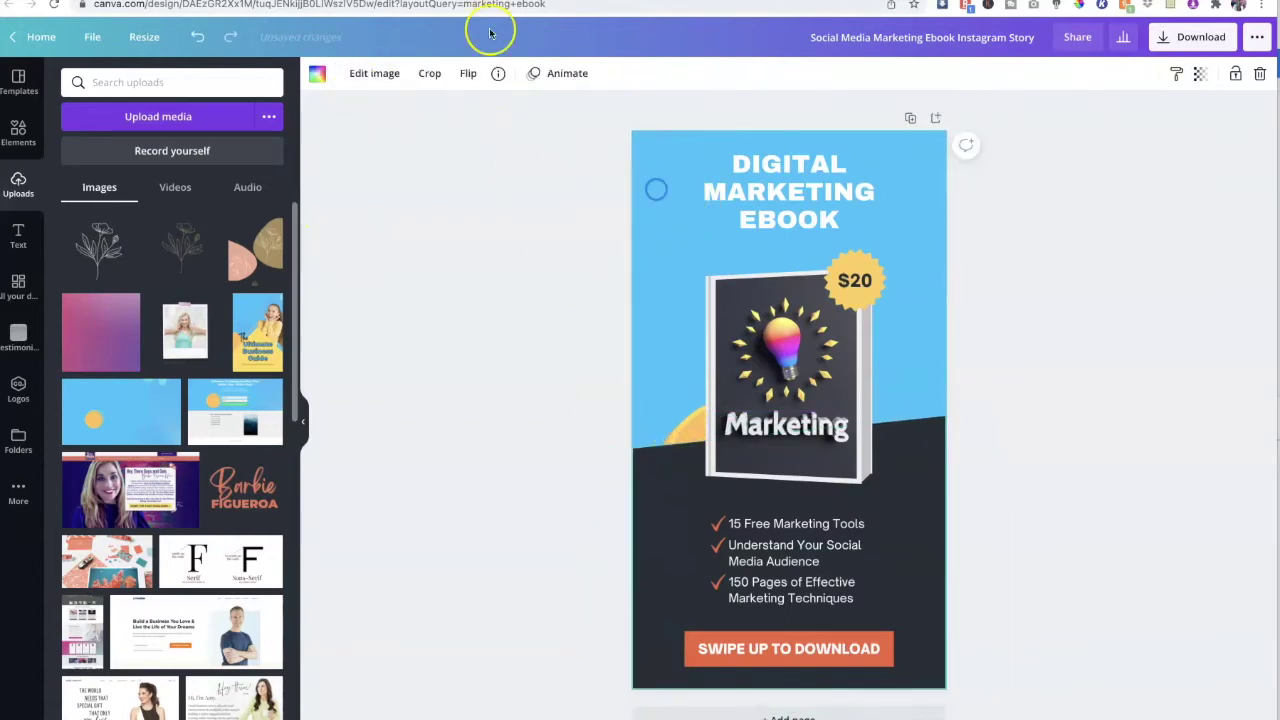
{"action": "left_click", "coordinate": [429, 75]}
{"action": "left_click_drag", "start_coordinate": [954, 280], "coordinate": [425, 270]}
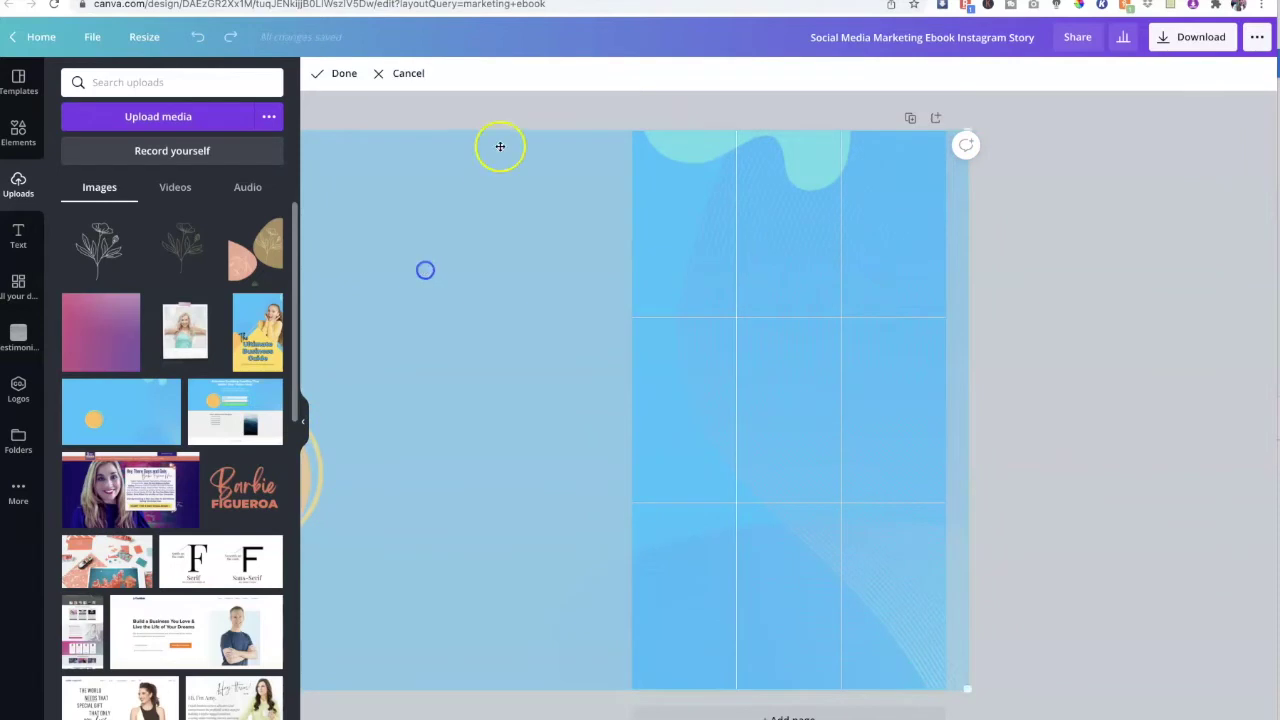
{"action": "left_click", "coordinate": [545, 117]}
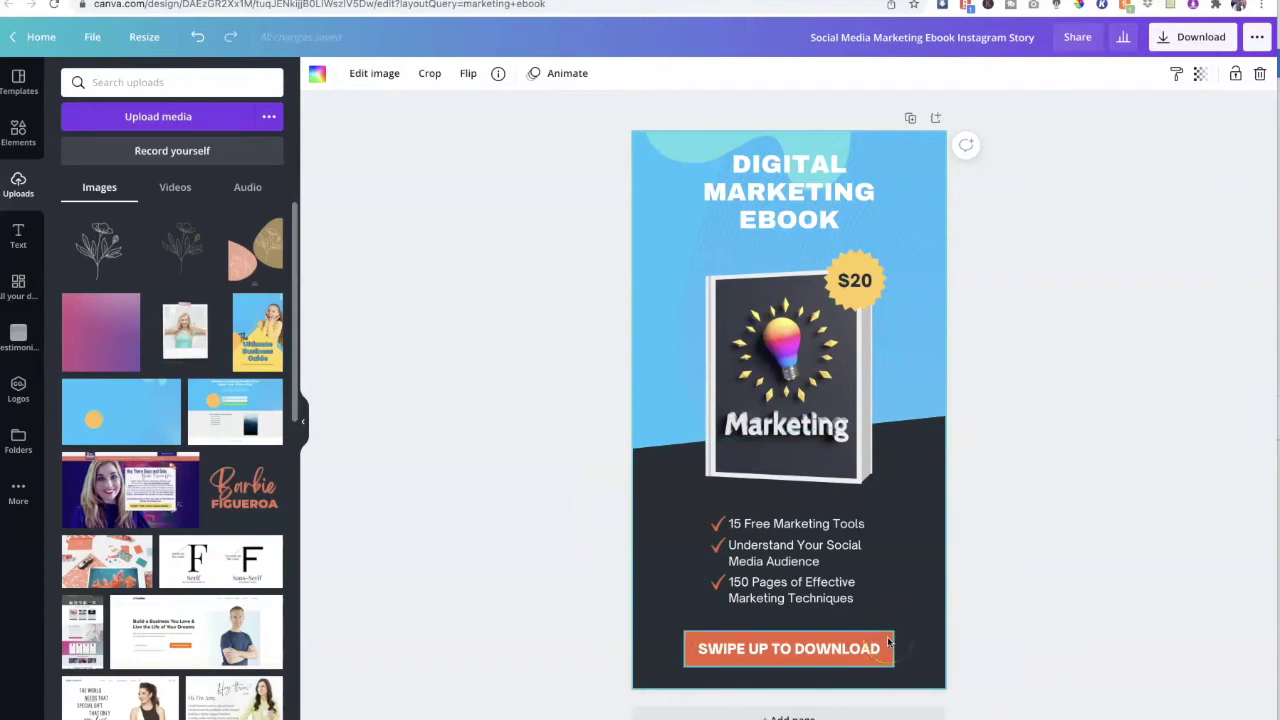
Recolor the "SWIPE UP TO DOWNLOAD" button shape with the light orange photo color from the blue background image.
{"action": "left_click", "coordinate": [677, 134]}
{"action": "left_click", "coordinate": [852, 471]}
{"action": "left_click", "coordinate": [885, 636]}
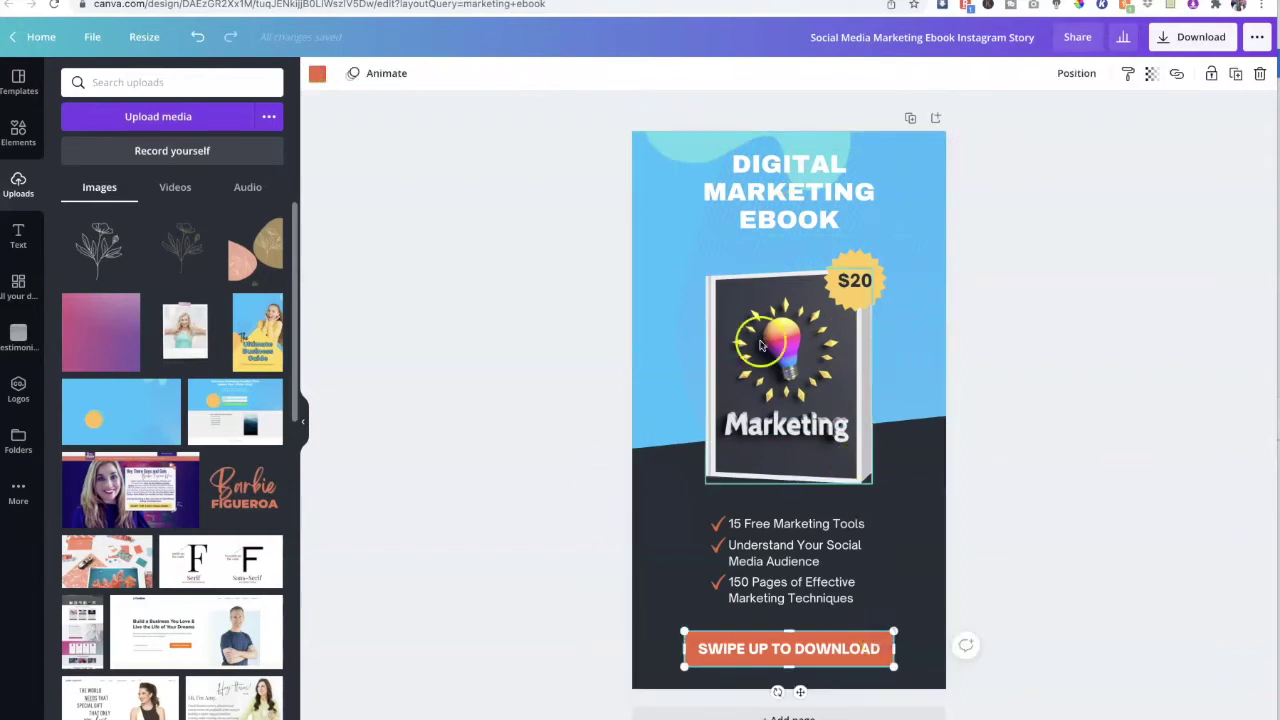
{"action": "left_click", "coordinate": [317, 73]}
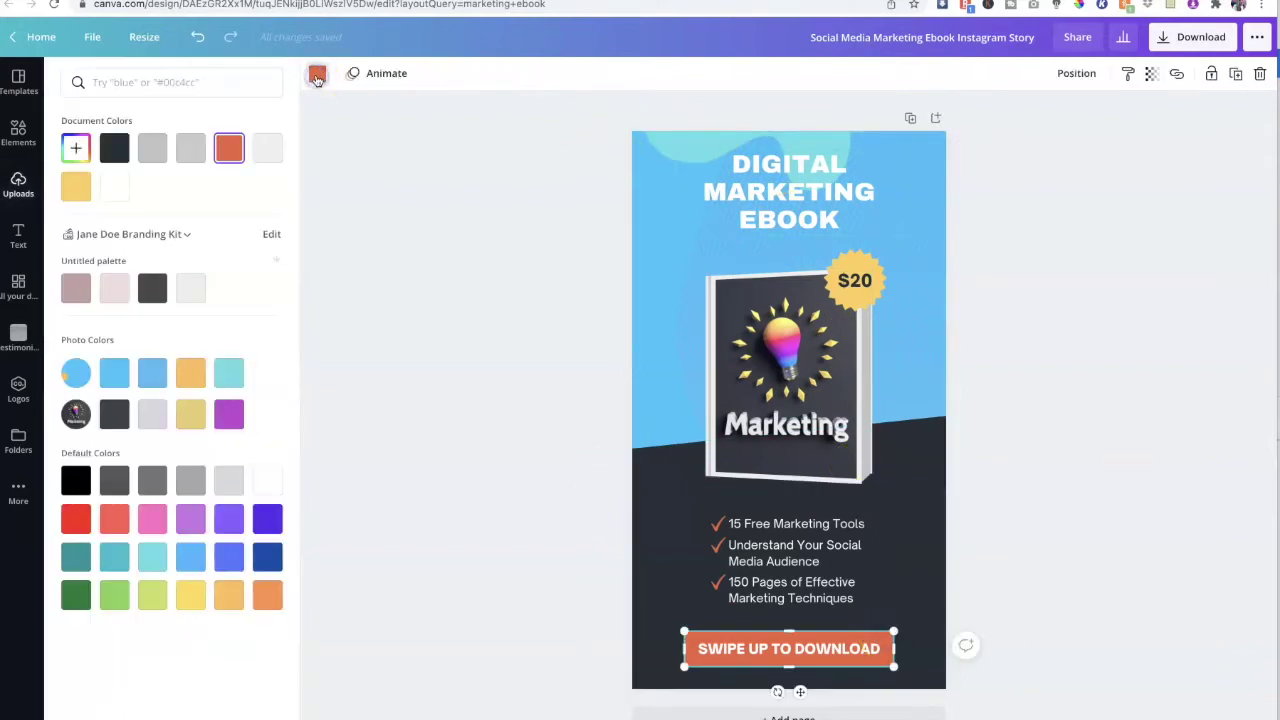
{"action": "left_click", "coordinate": [226, 375]}
{"action": "left_click", "coordinate": [191, 374]}
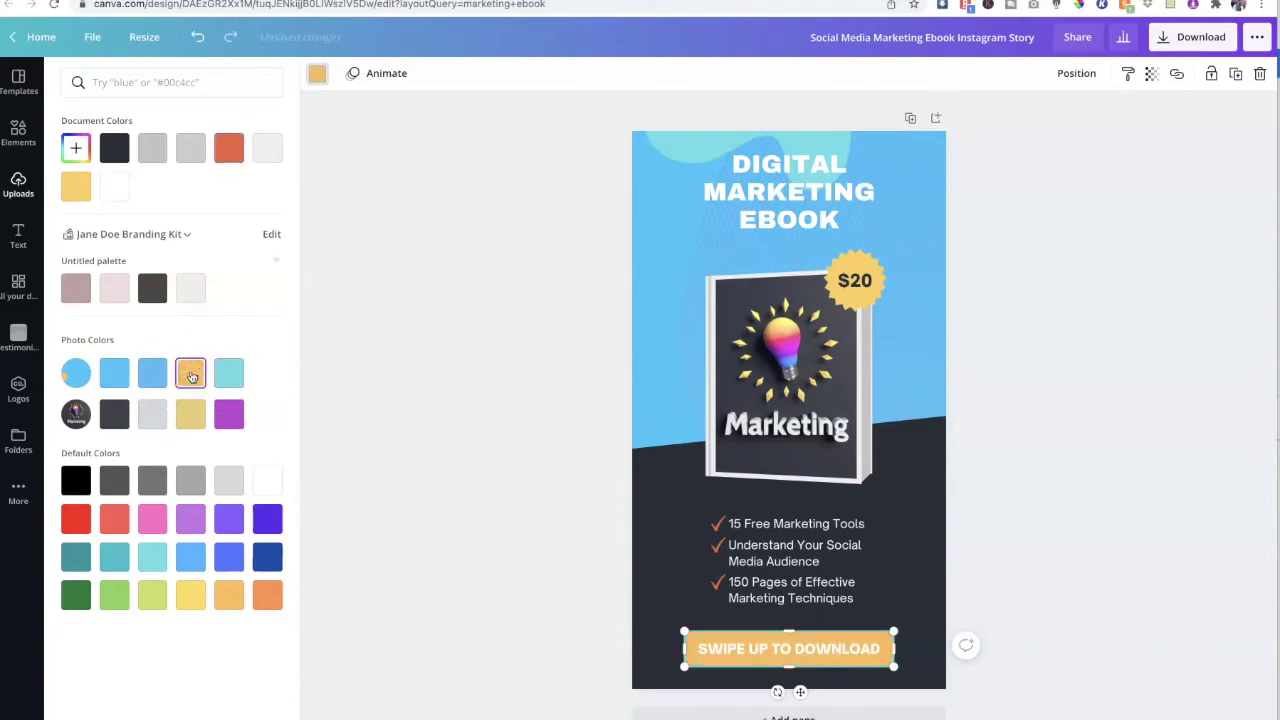
Recolor all three checkmarks beside the bullet texts with the same light orange photo color as the button.
{"action": "left_click", "coordinate": [718, 523]}
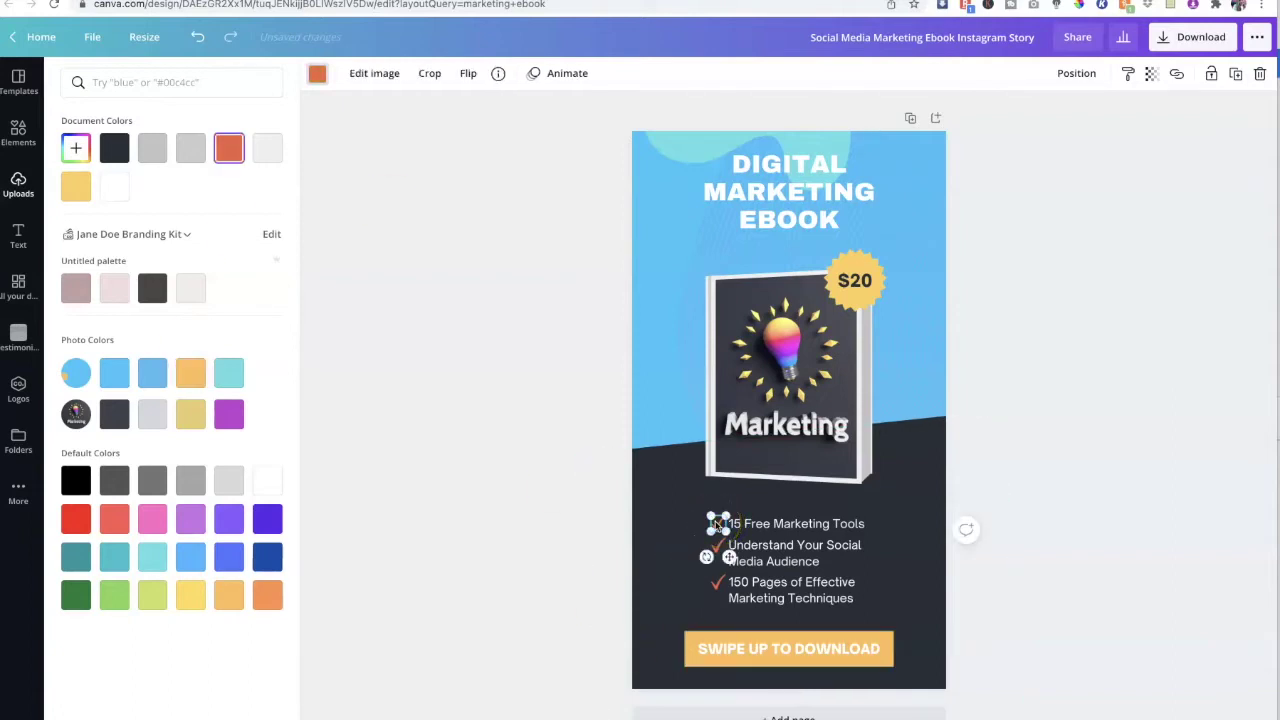
{"action": "left_click", "coordinate": [190, 373]}
{"action": "left_click", "coordinate": [712, 541]}
{"action": "left_click", "coordinate": [192, 373]}
{"action": "left_click", "coordinate": [710, 585]}
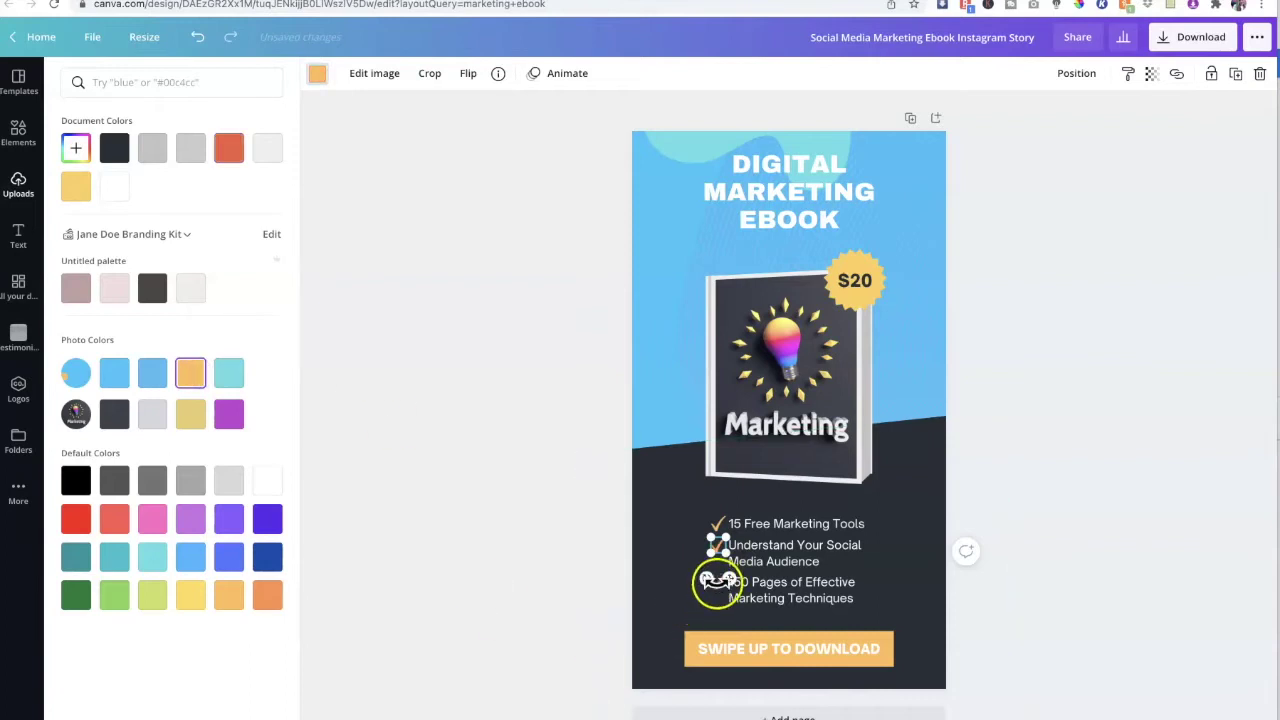
{"action": "left_click", "coordinate": [193, 420]}
{"action": "left_click", "coordinate": [194, 374]}
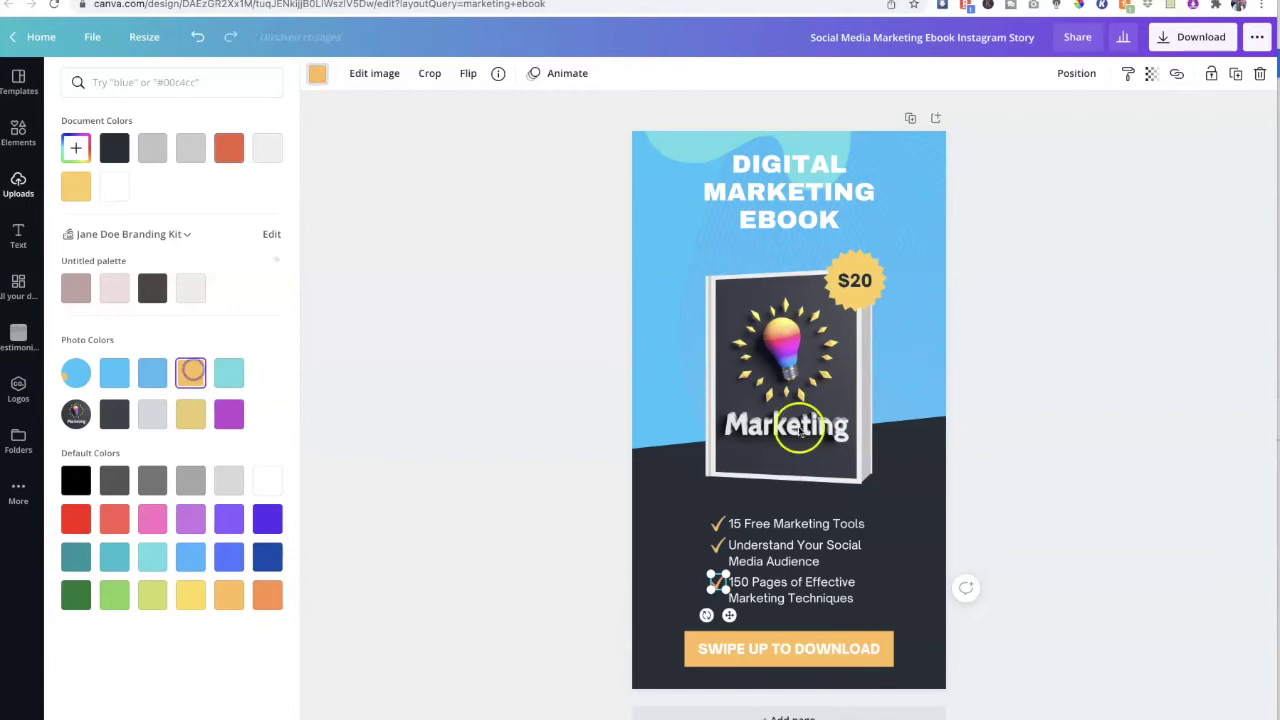
{"action": "left_click", "coordinate": [1017, 472]}
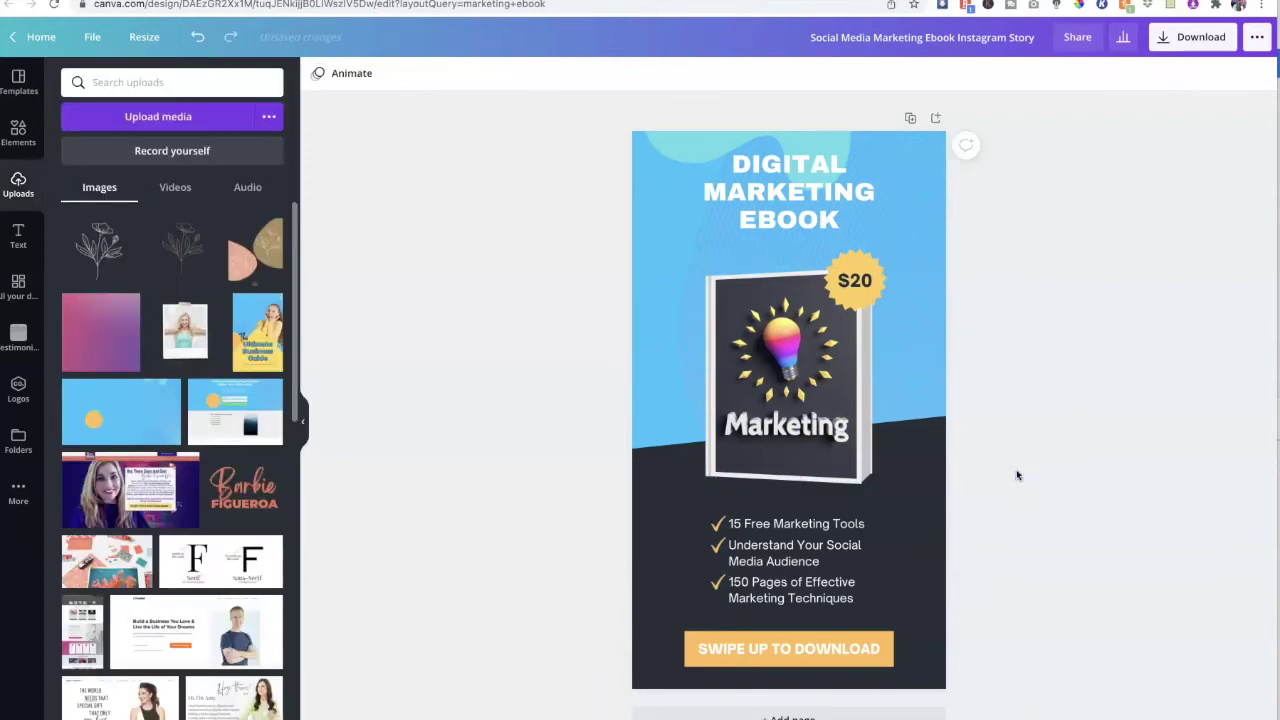
Change the "SWIPE UP TO DOWNLOAD" text color to the dark gray photo color taken from the book image.
{"action": "left_click", "coordinate": [791, 651]}
{"action": "left_click", "coordinate": [783, 648]}
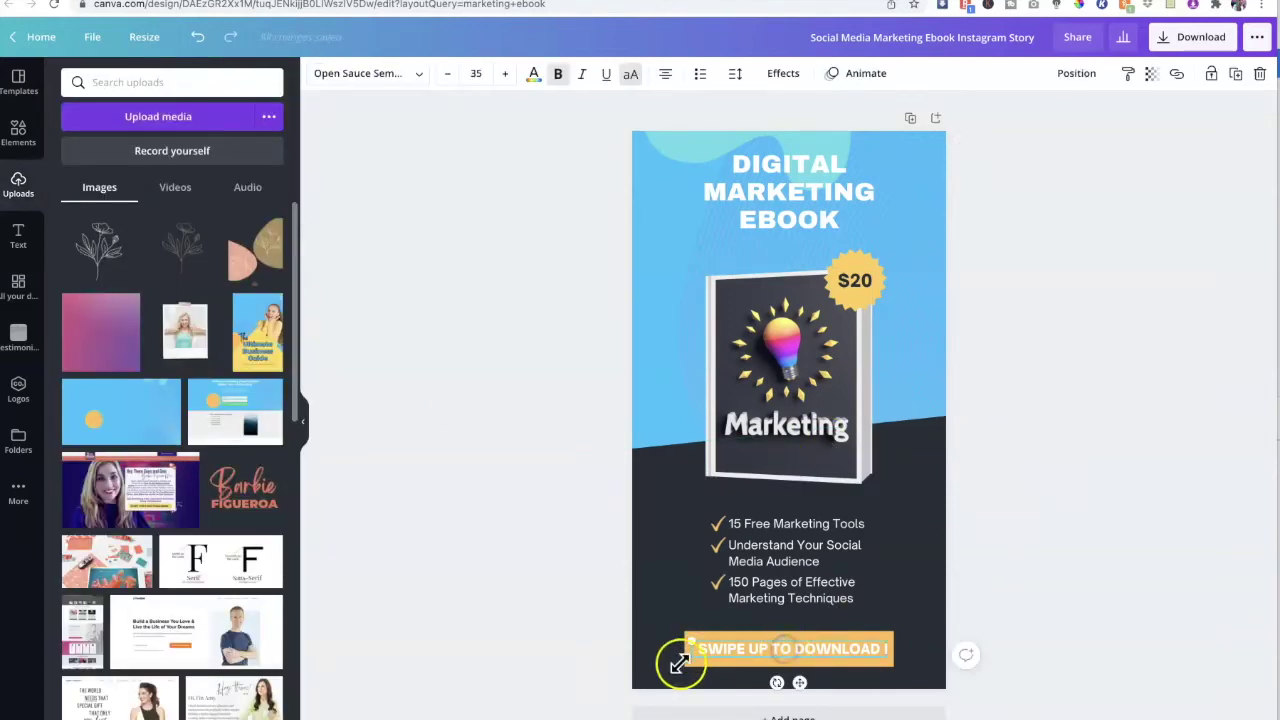
{"action": "left_click", "coordinate": [533, 75]}
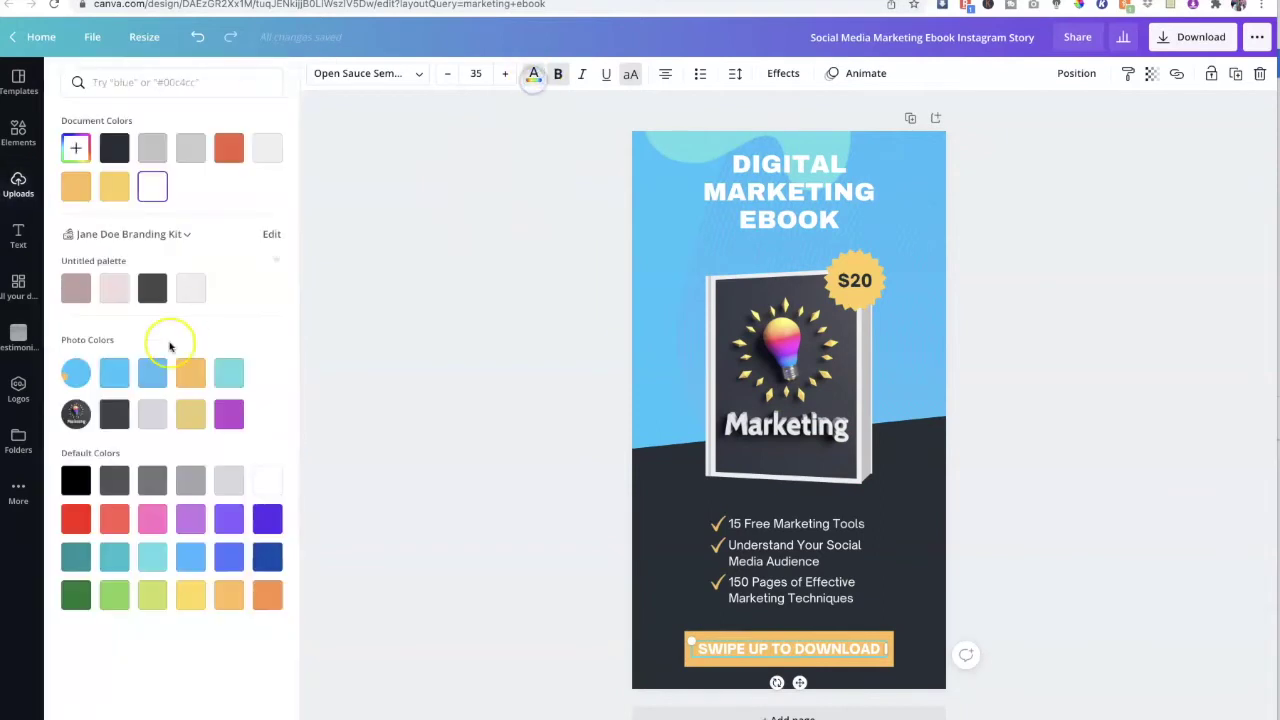
{"action": "left_click", "coordinate": [157, 380]}
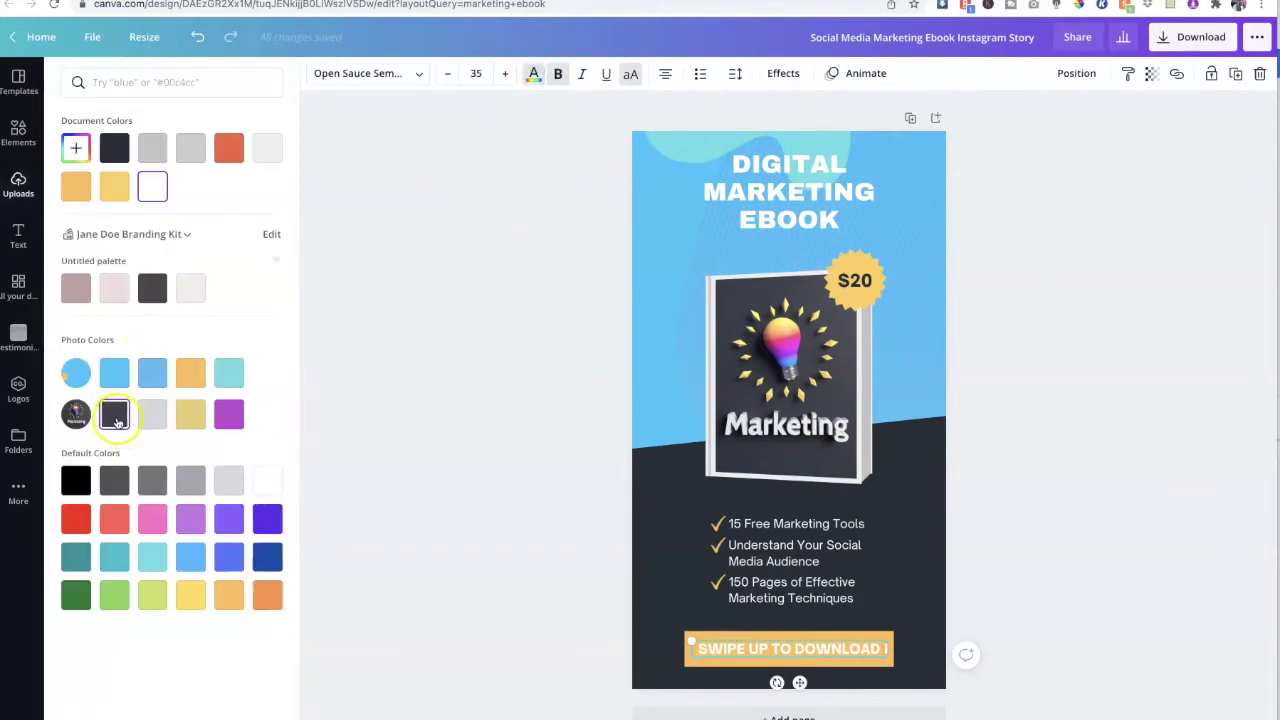
{"action": "left_click", "coordinate": [115, 417]}
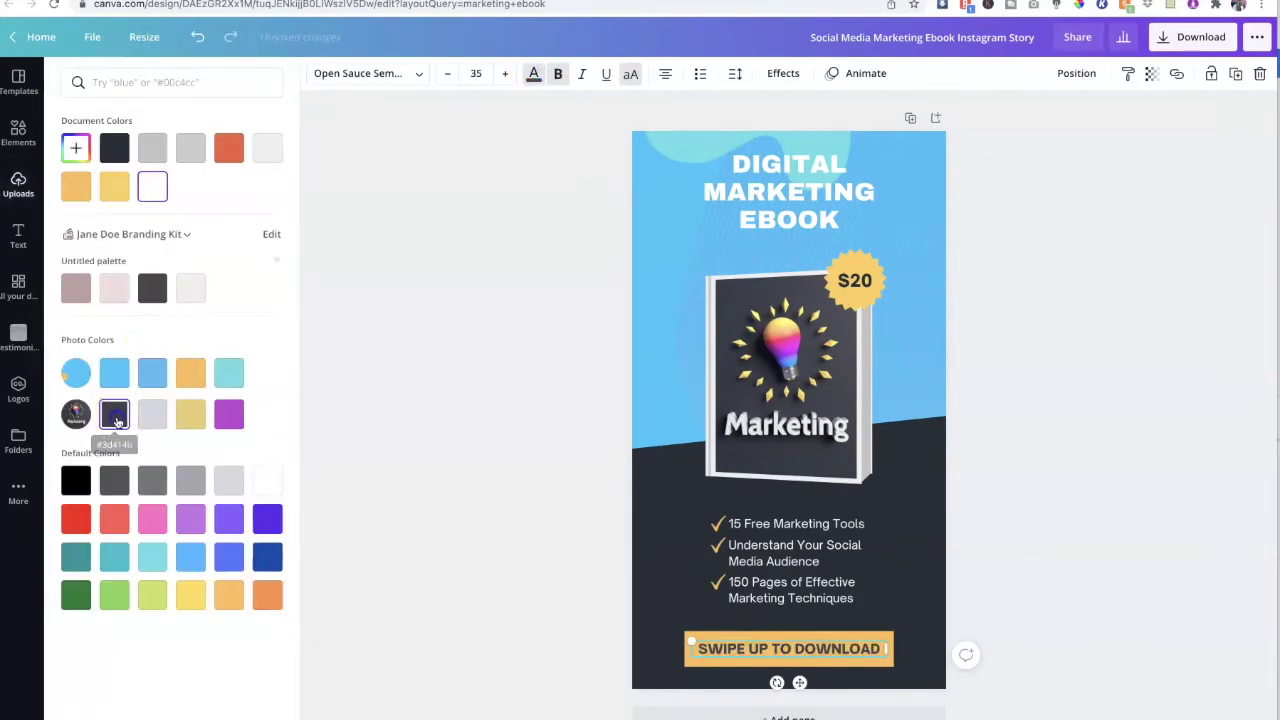
{"action": "left_click", "coordinate": [1059, 531]}
Move the "DIGITAL MARKETING EBOOK" title down closer to the book and adjust its text box width.
{"action": "left_click_drag", "start_coordinate": [740, 186], "coordinate": [716, 207]}
{"action": "left_click_drag", "start_coordinate": [877, 214], "coordinate": [928, 218]}
{"action": "left_click_drag", "start_coordinate": [814, 209], "coordinate": [823, 203]}
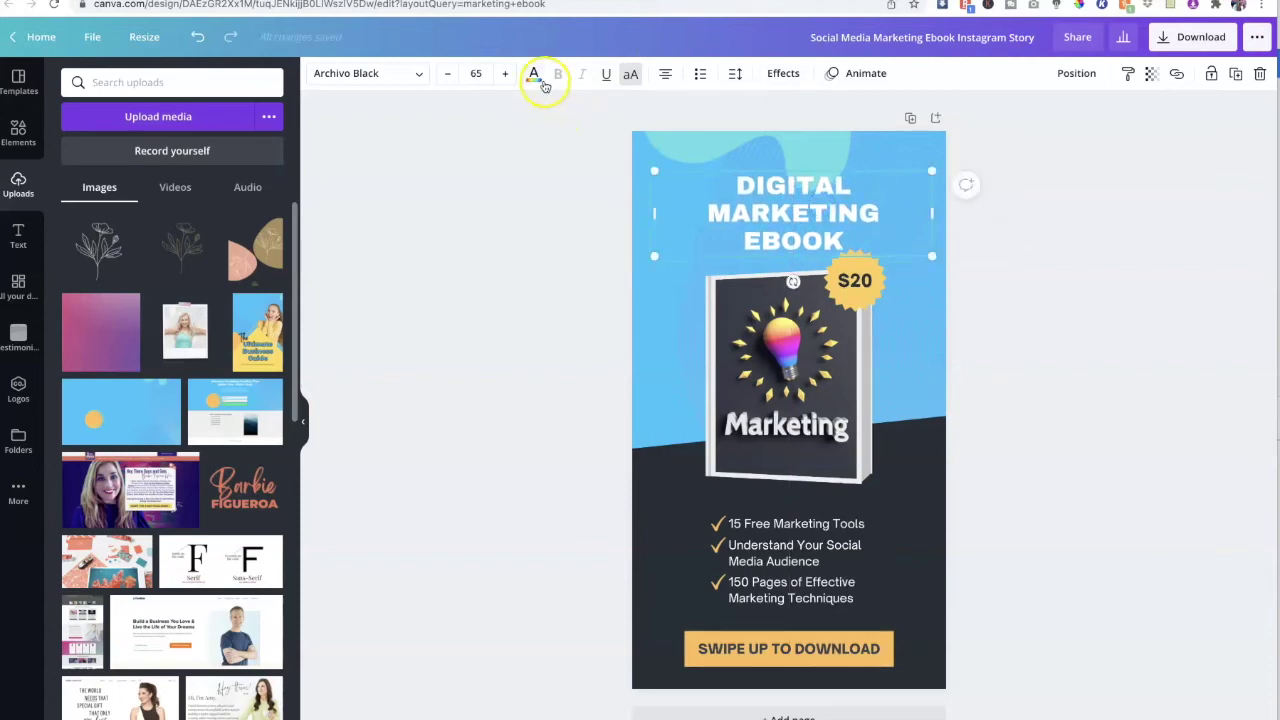
Apply the Shadow text effect to the "DIGITAL MARKETING EBOOK" title and set the shadow color to the dark gray document color.
{"action": "left_click", "coordinate": [773, 220]}
{"action": "left_click", "coordinate": [781, 73]}
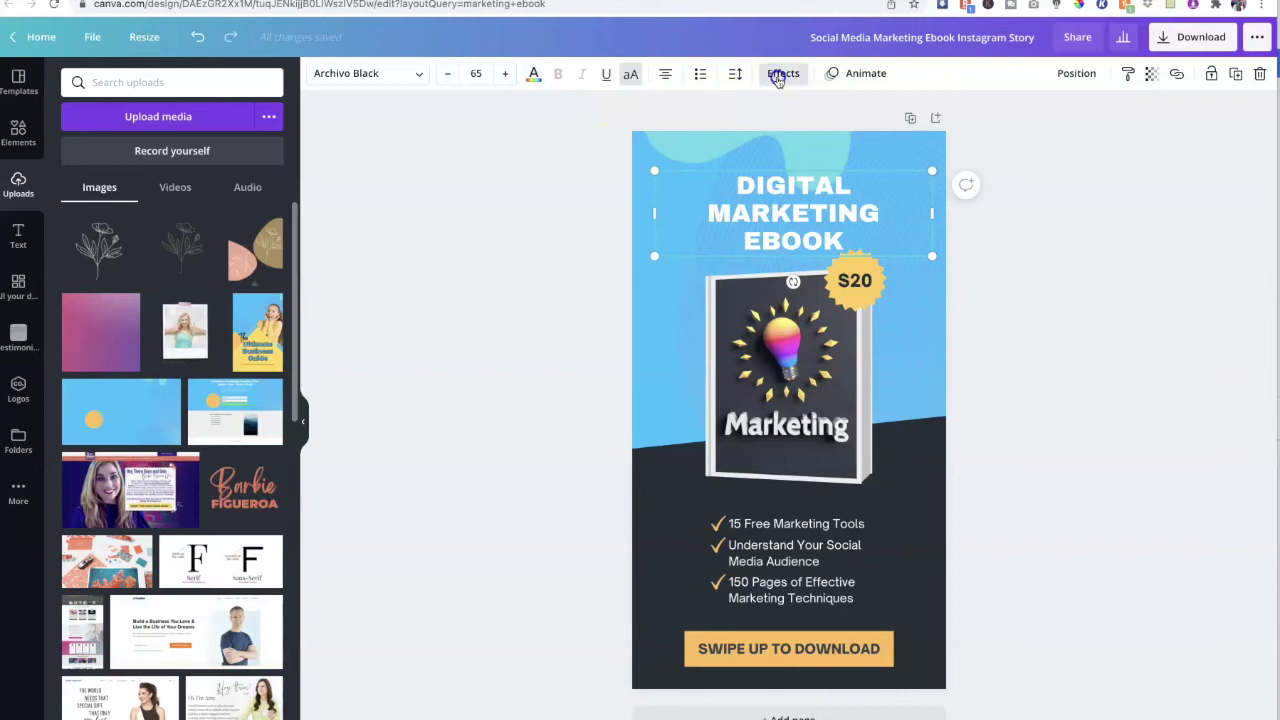
{"action": "left_click", "coordinate": [166, 145]}
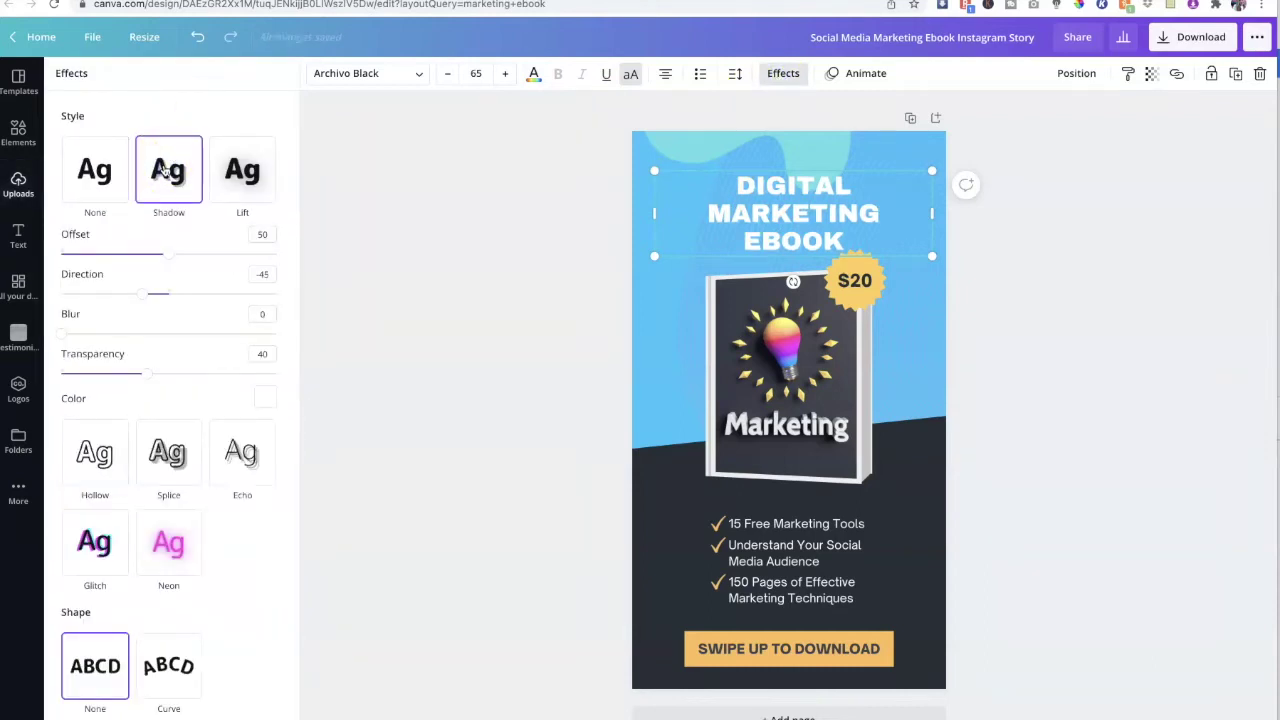
{"action": "left_click", "coordinate": [264, 398]}
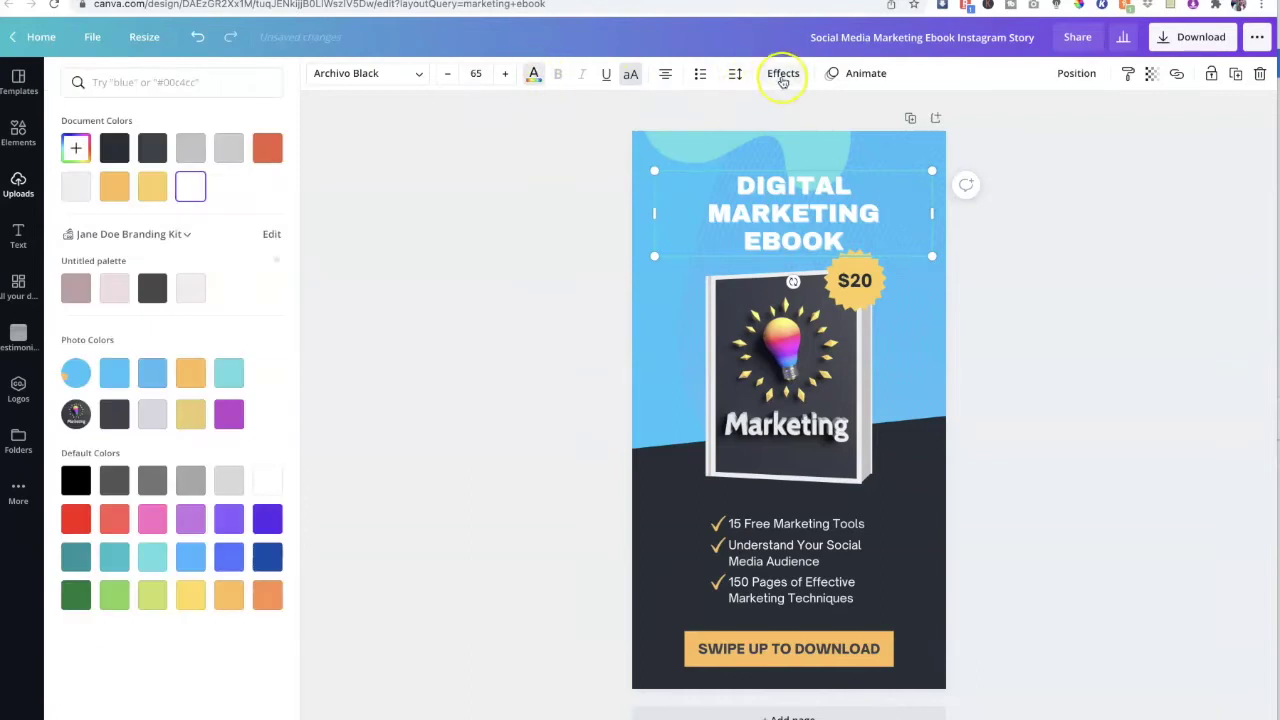
{"action": "left_click", "coordinate": [783, 73]}
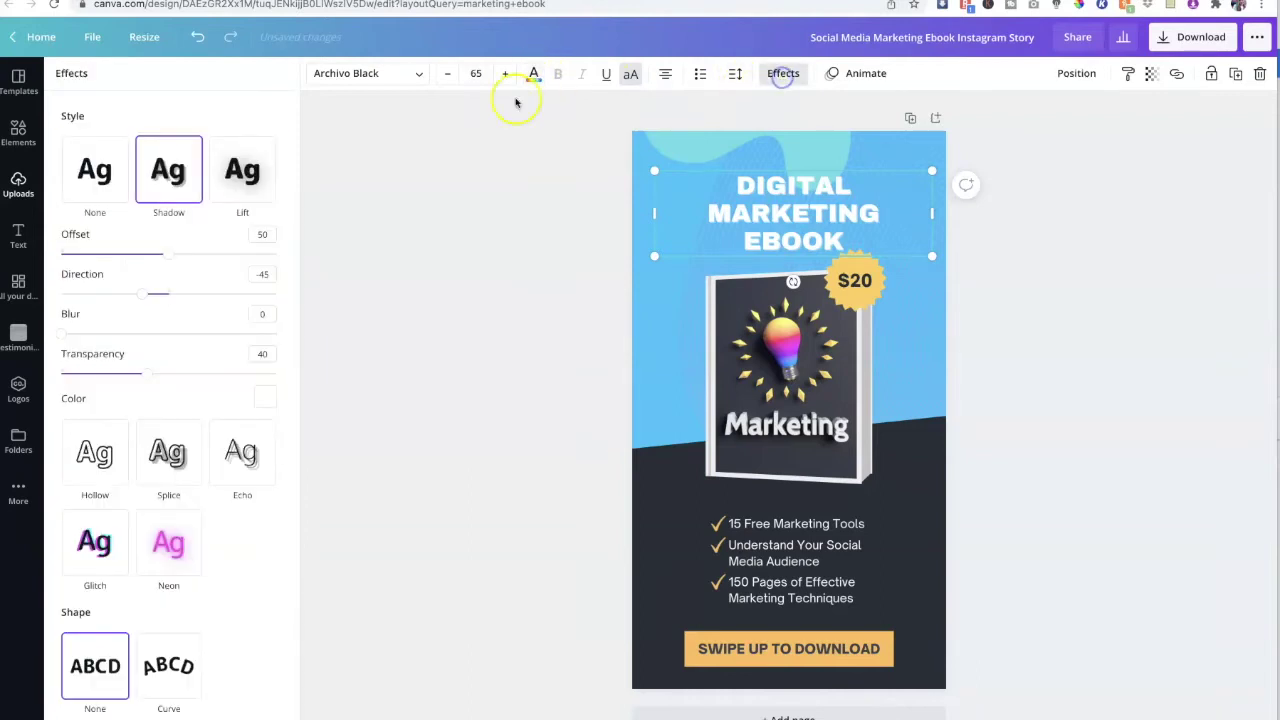
{"action": "left_click", "coordinate": [266, 398]}
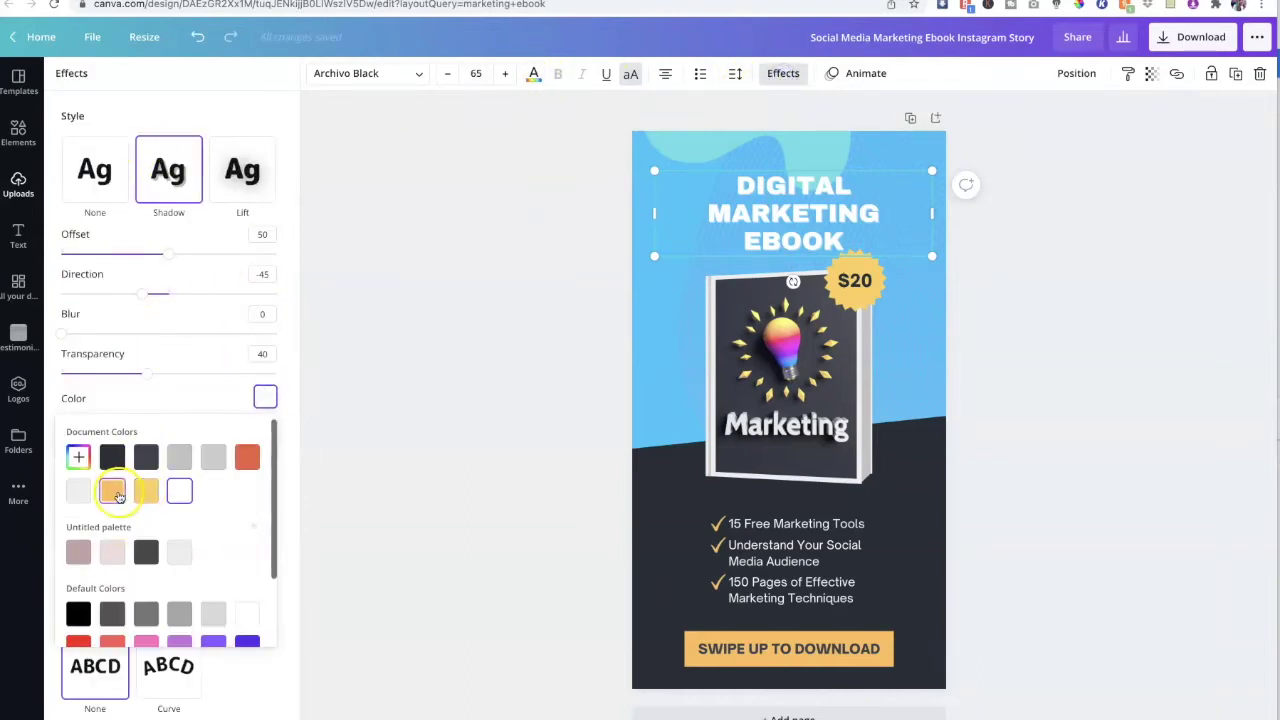
{"action": "left_click", "coordinate": [115, 492]}
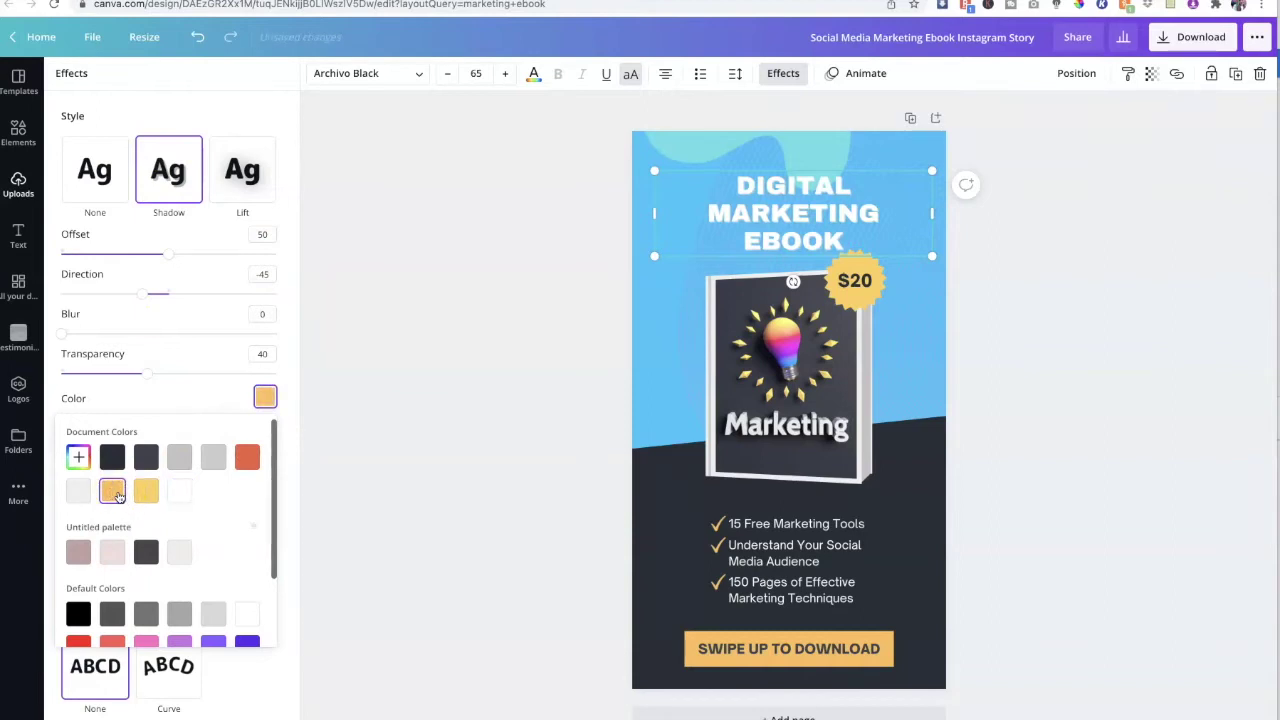
{"action": "scroll", "coordinate": [148, 460], "scroll_direction": "down", "scroll_amount": 1}
{"action": "left_click", "coordinate": [148, 457]}
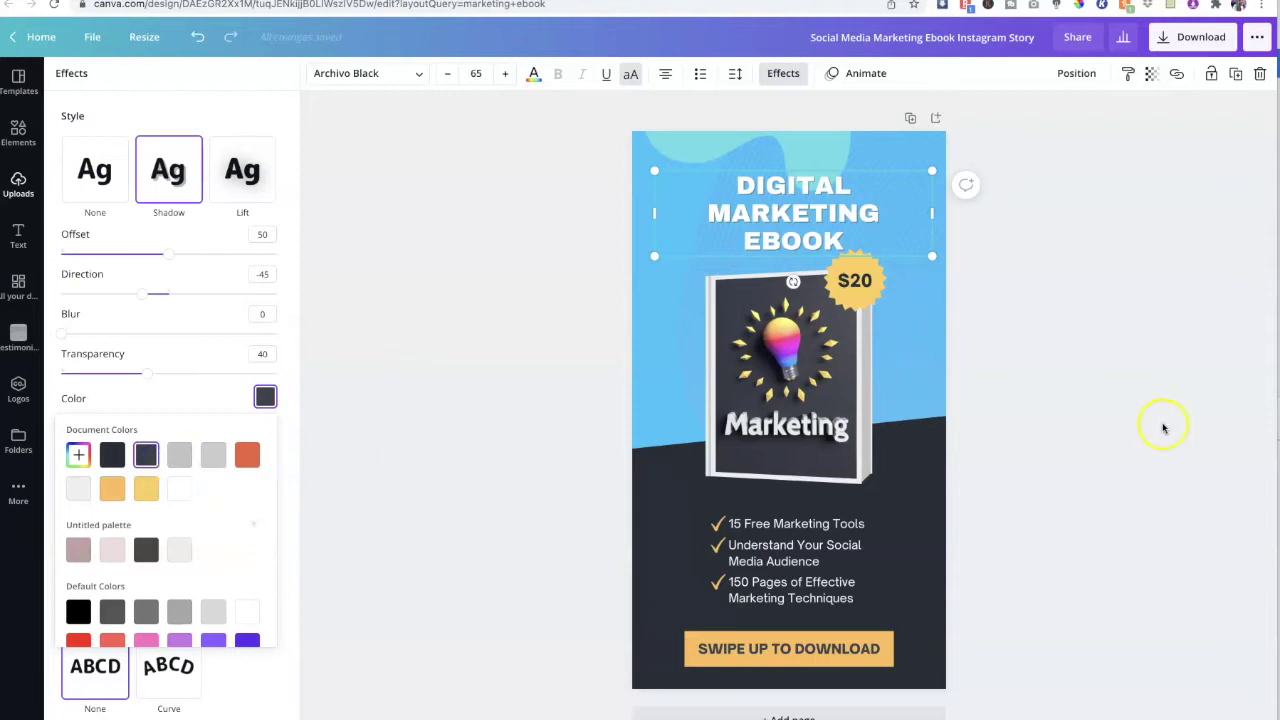
{"action": "left_click", "coordinate": [1163, 425]}
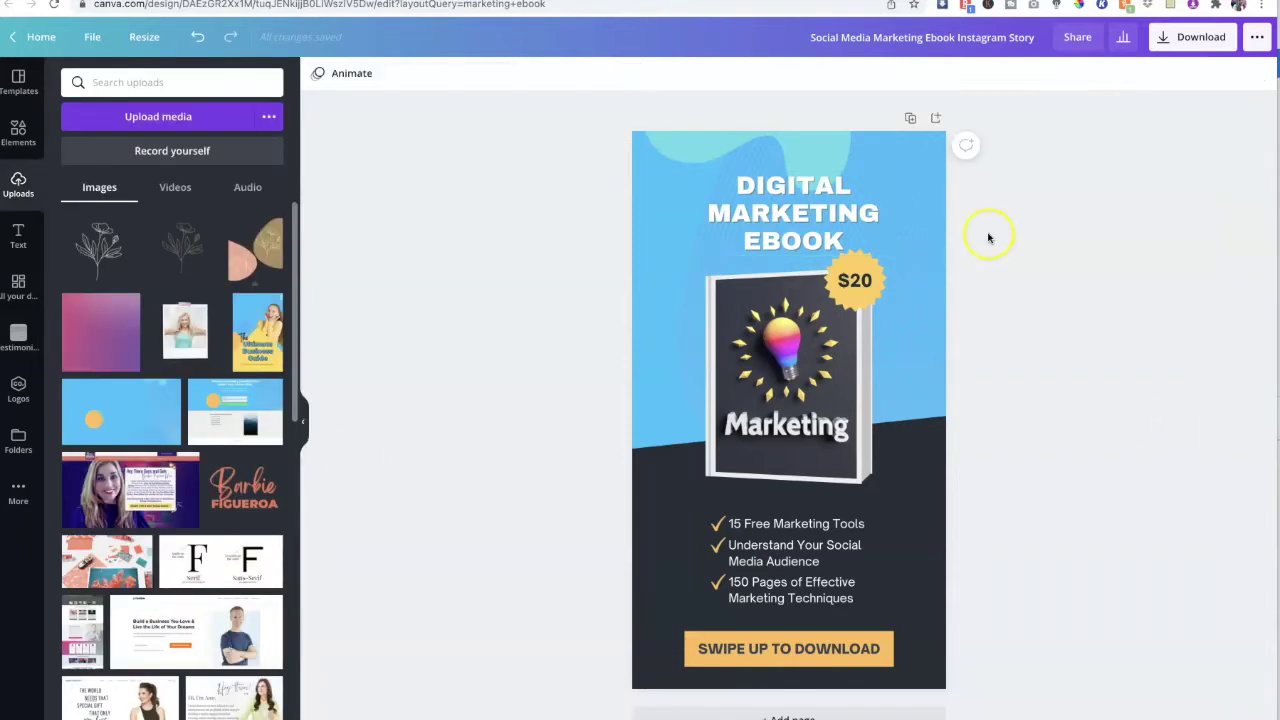
Nudge the "DIGITAL MARKETING EBOOK" title slightly up from the book and align it above the book.
{"action": "left_click", "coordinate": [770, 195]}
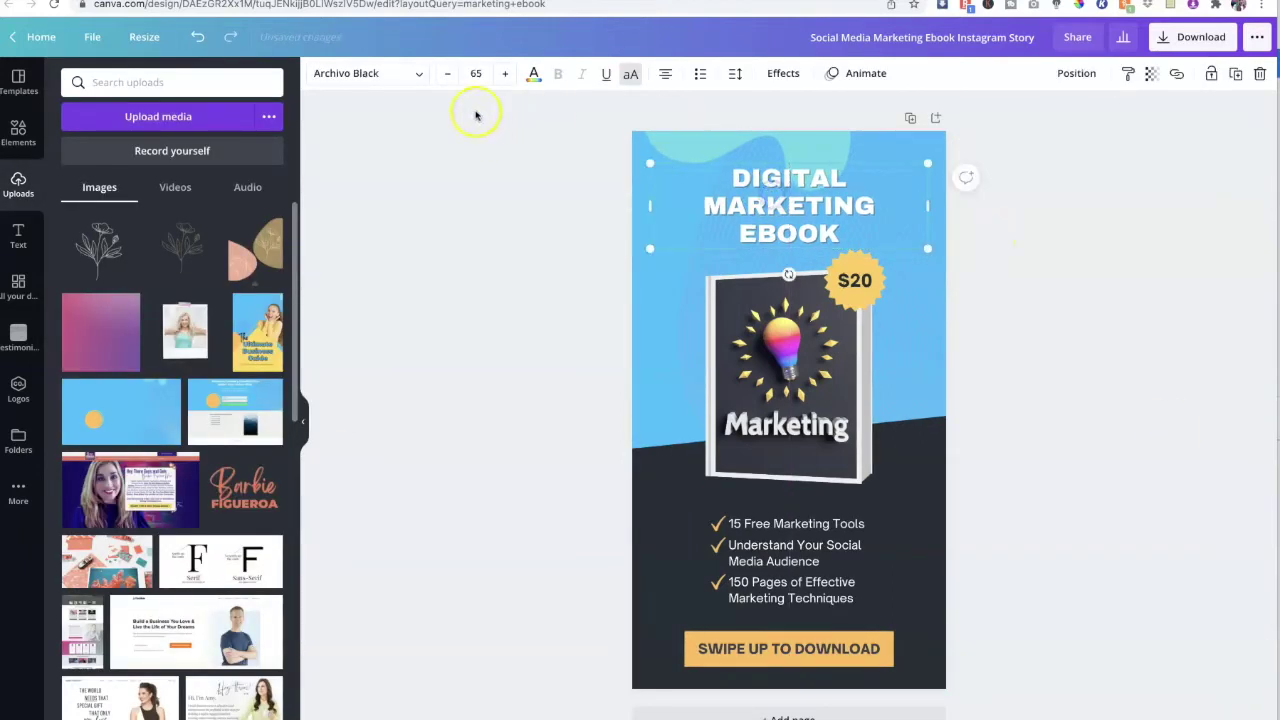
{"action": "left_click_drag", "start_coordinate": [798, 218], "coordinate": [798, 216]}
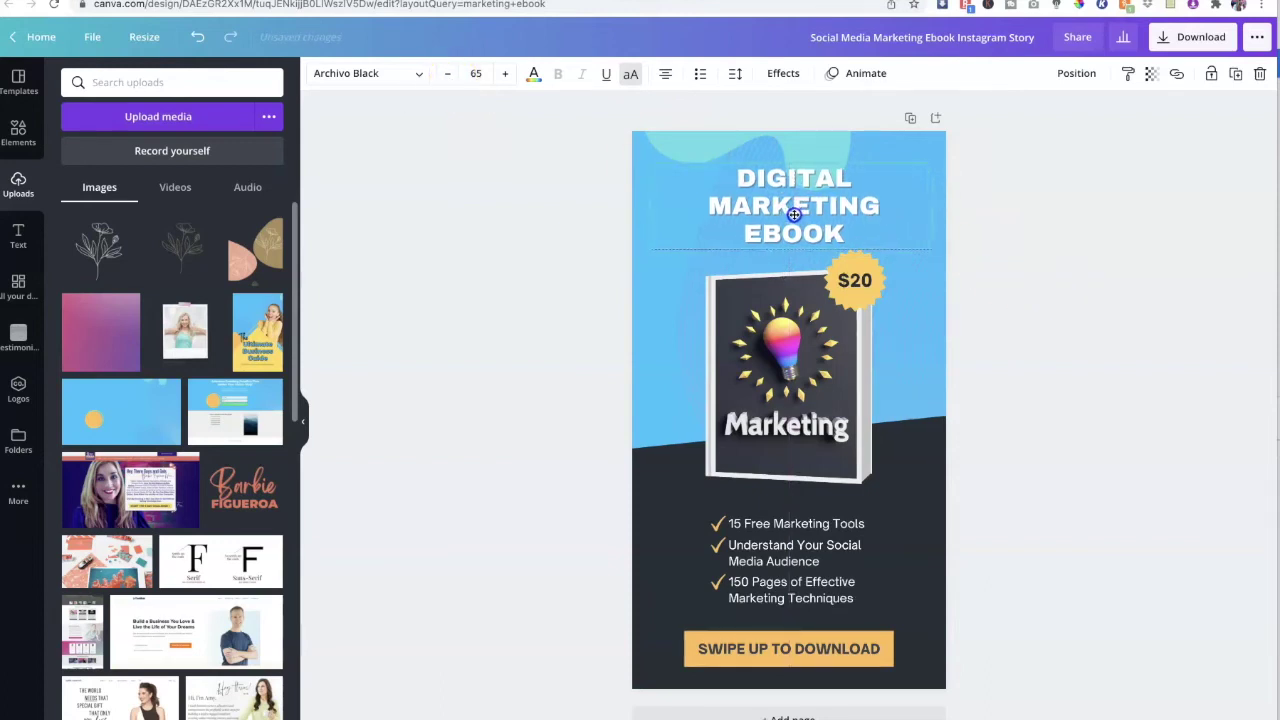
{"action": "left_click", "coordinate": [1017, 245]}
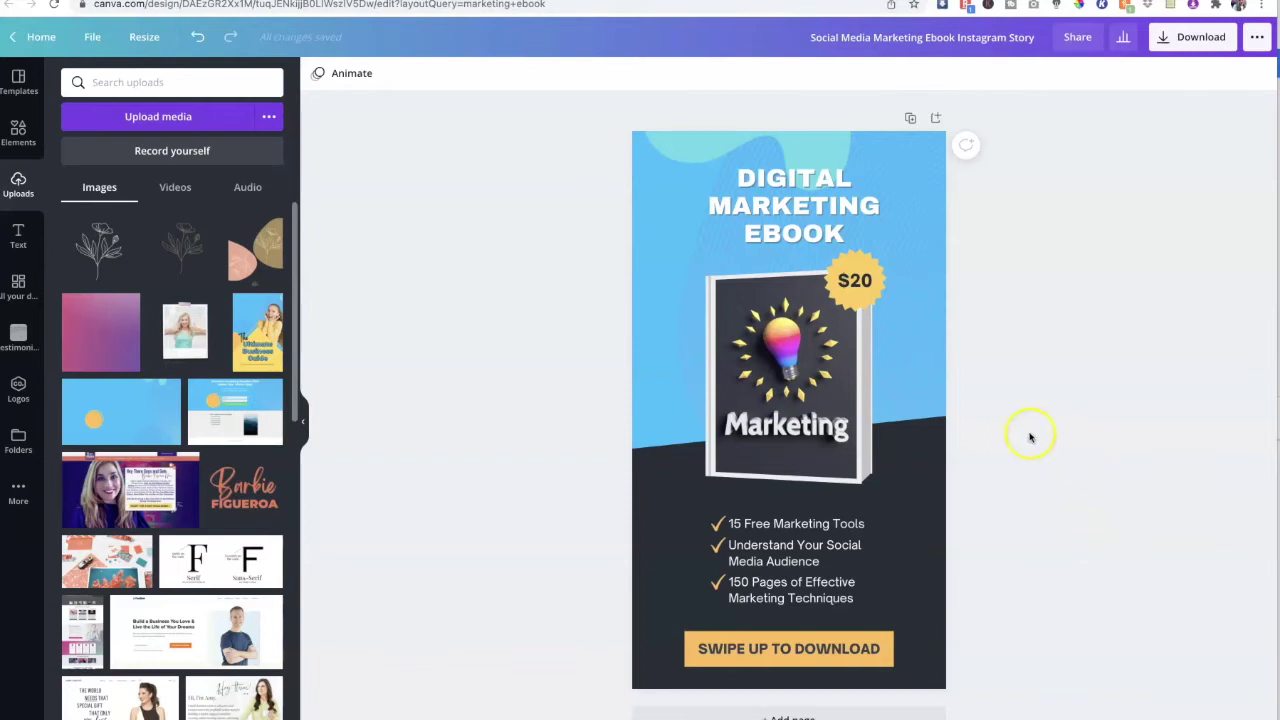
Download the finished ebook graphic and save it under the suggested file name in the Downloads folder.
{"action": "left_click", "coordinate": [1192, 46]}
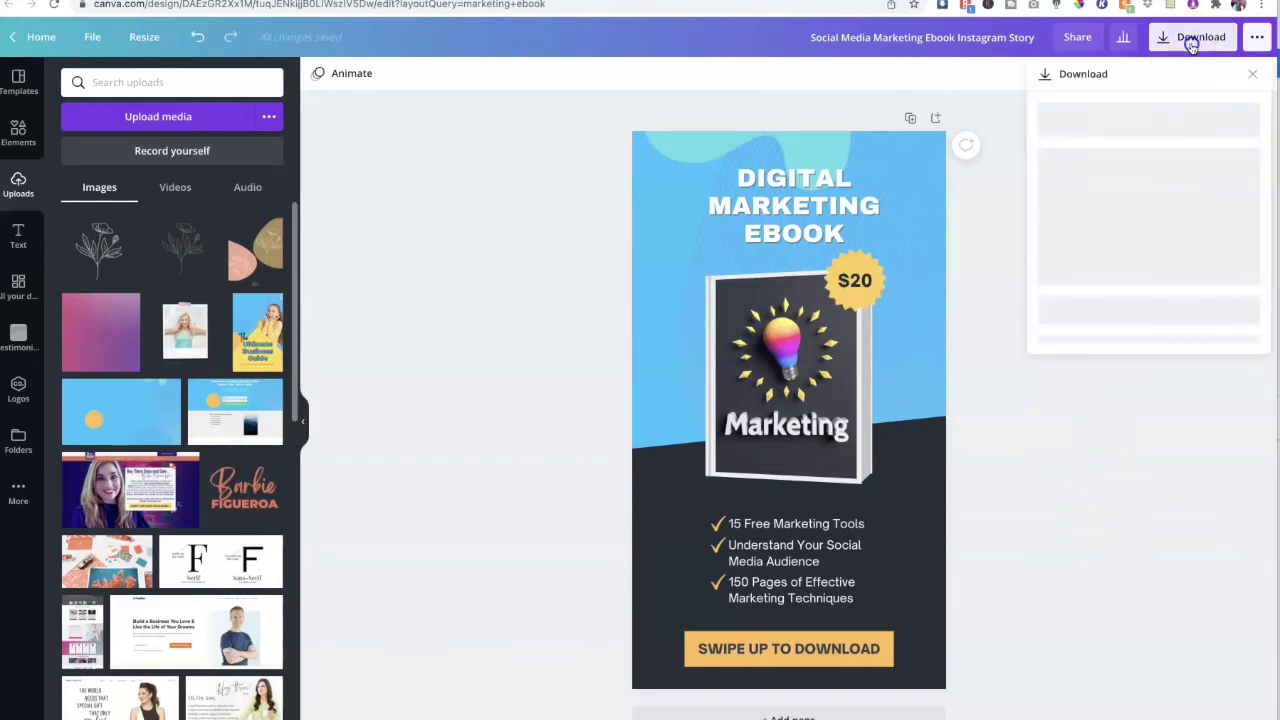
{"action": "left_click", "coordinate": [1148, 313]}
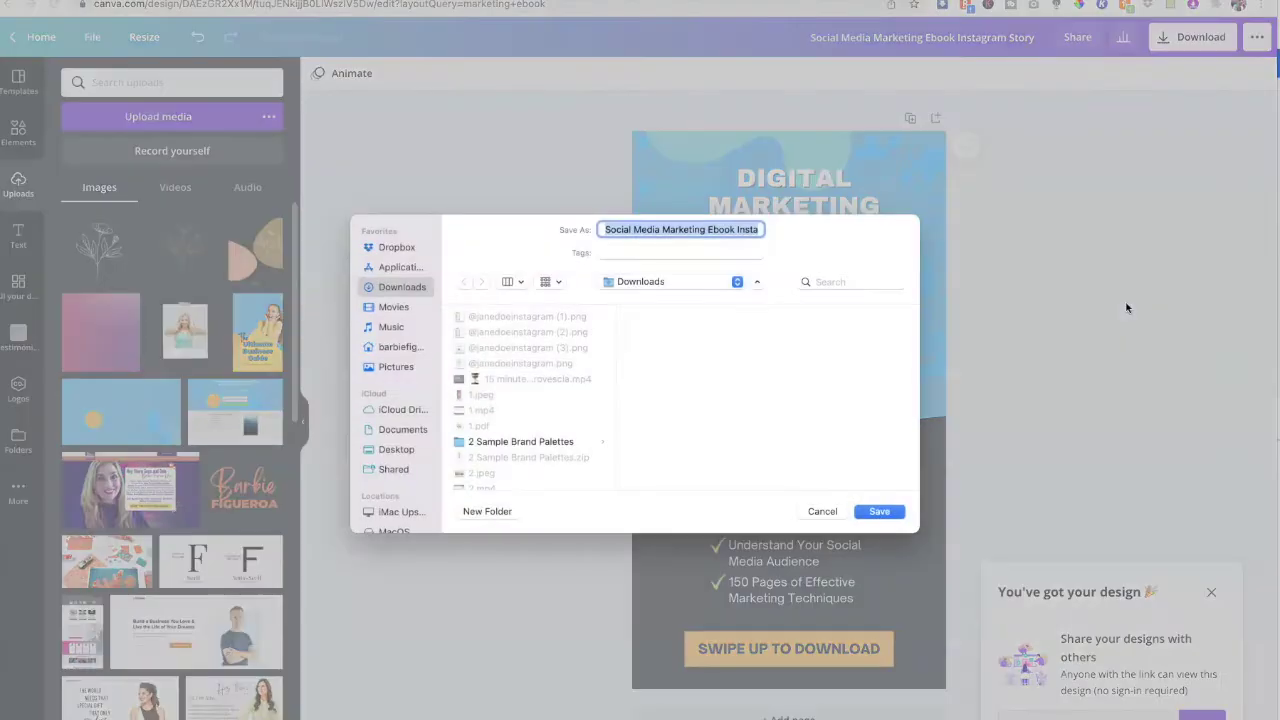
{"action": "left_click", "coordinate": [878, 513]}
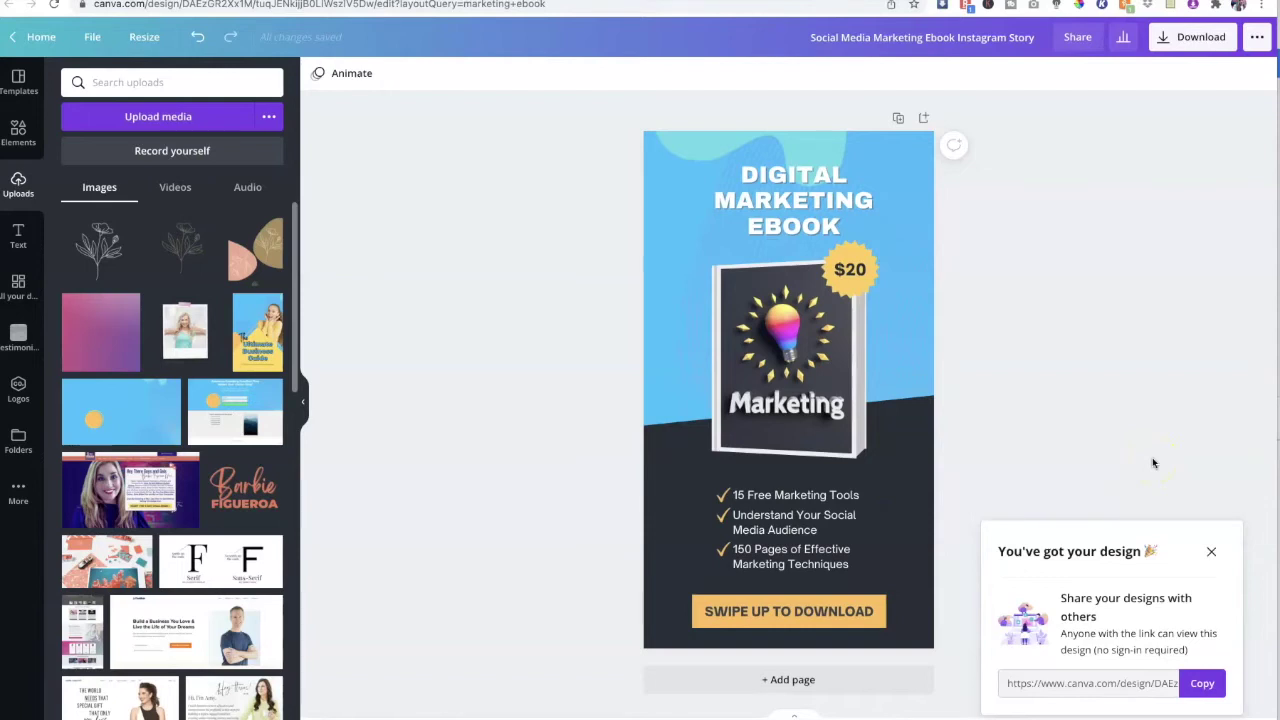
Add a second page to the design and remove its orange background.
{"action": "left_click", "coordinate": [796, 680]}
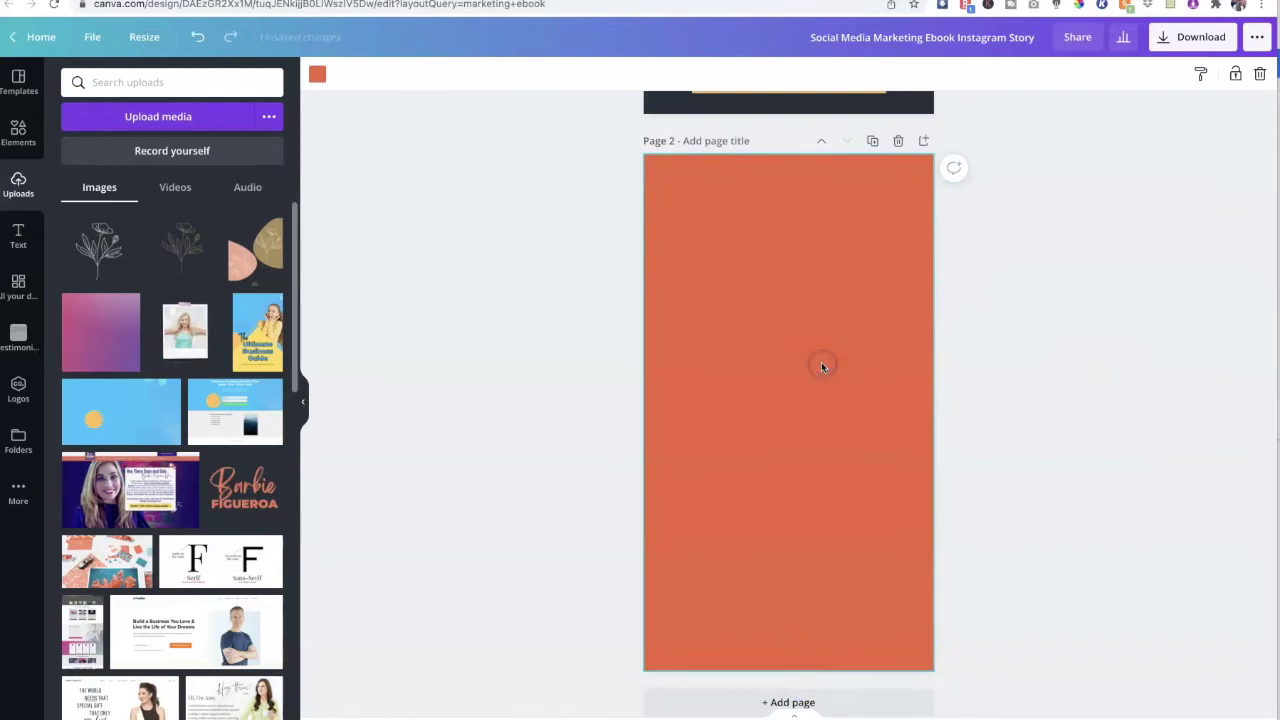
{"action": "key", "text": "Delete"}
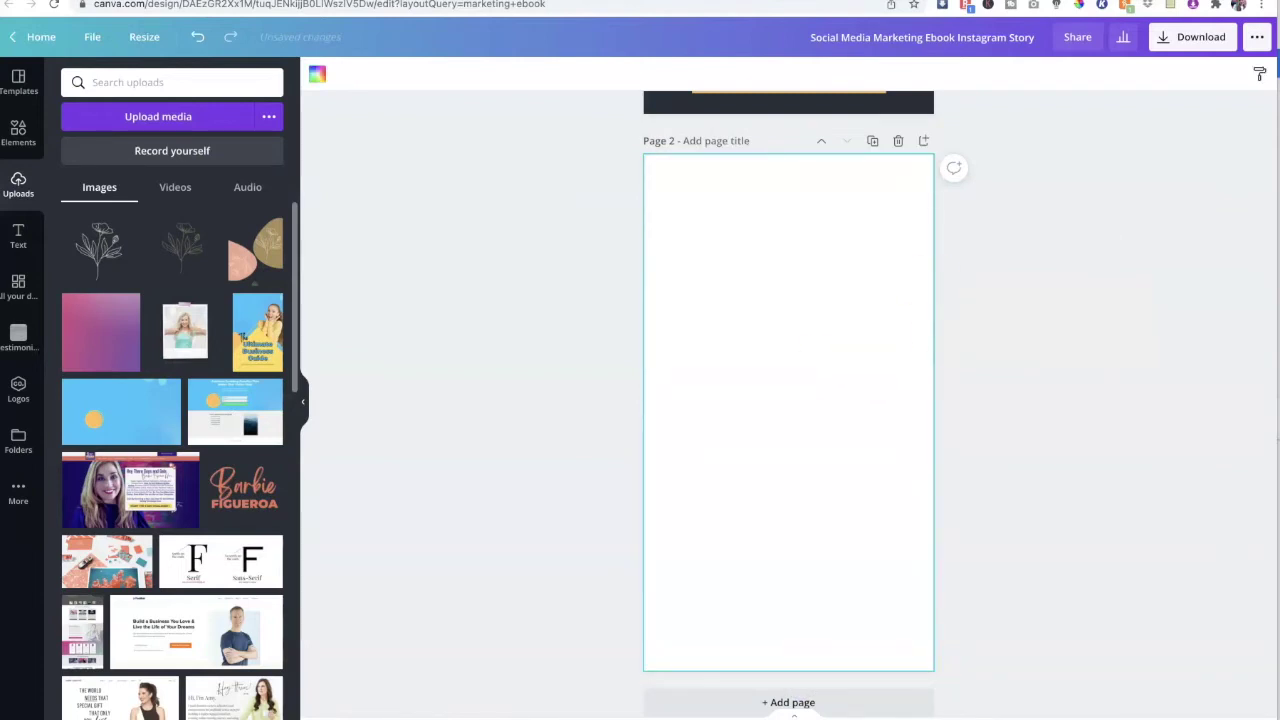
Upload the downloaded ebook graphic, place it on page 2 and adjust its size and position within the page.
{"action": "left_click_drag", "start_coordinate": [849, 134], "coordinate": [86, 212]}
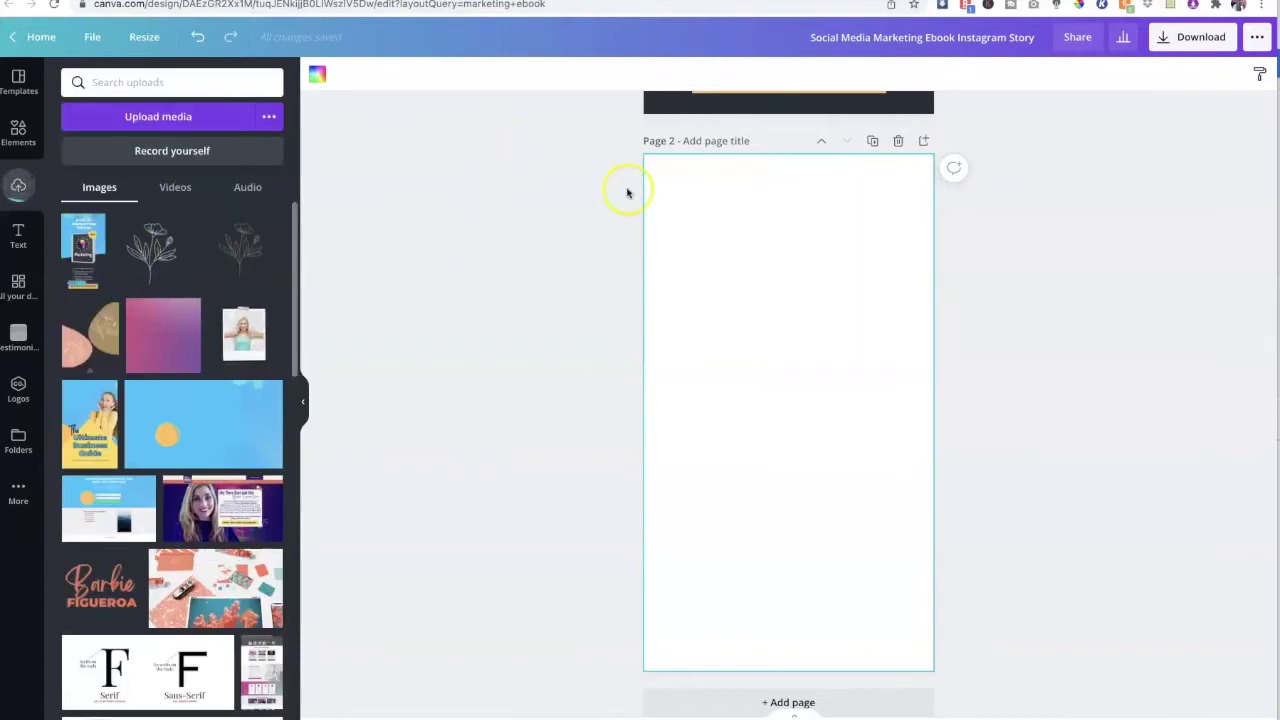
{"action": "left_click", "coordinate": [72, 235]}
{"action": "left_click_drag", "start_coordinate": [770, 341], "coordinate": [724, 270]}
{"action": "left_click_drag", "start_coordinate": [867, 546], "coordinate": [885, 589]}
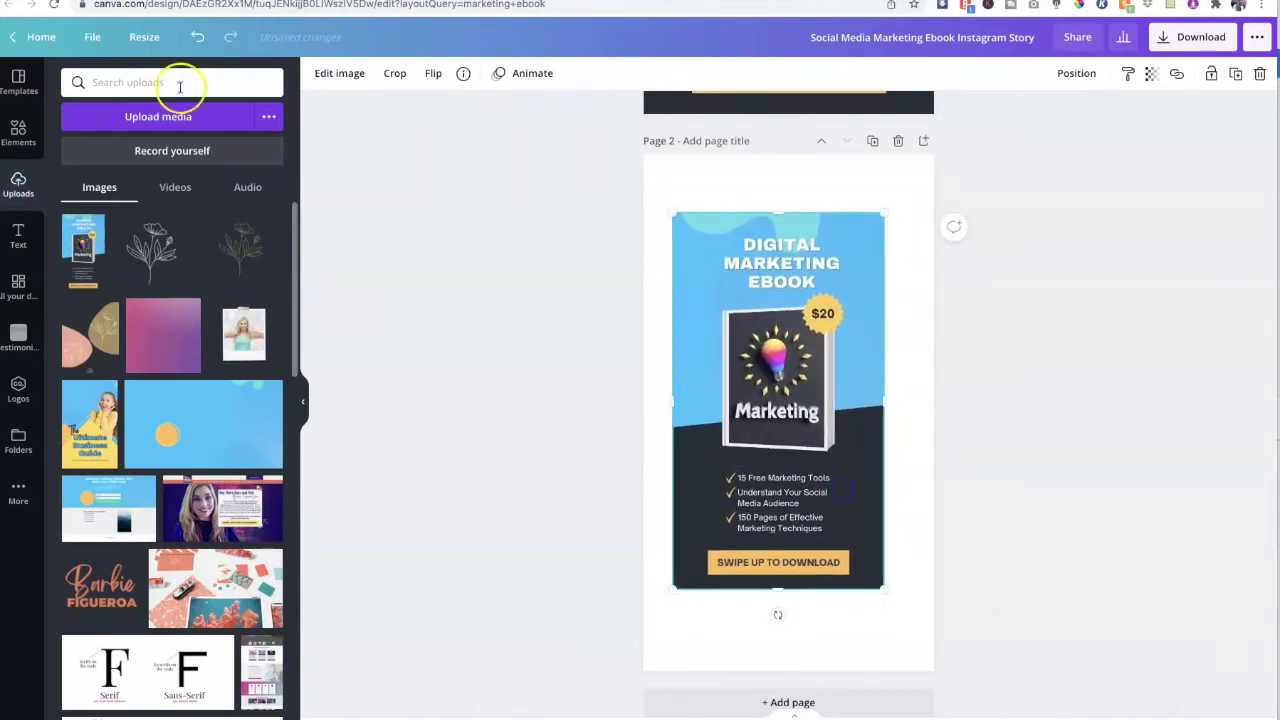
Apply the "Phone 25" Smartmockups frame to the ebook graphic on page 2.
{"action": "left_click", "coordinate": [350, 75]}
{"action": "left_click", "coordinate": [92, 206]}
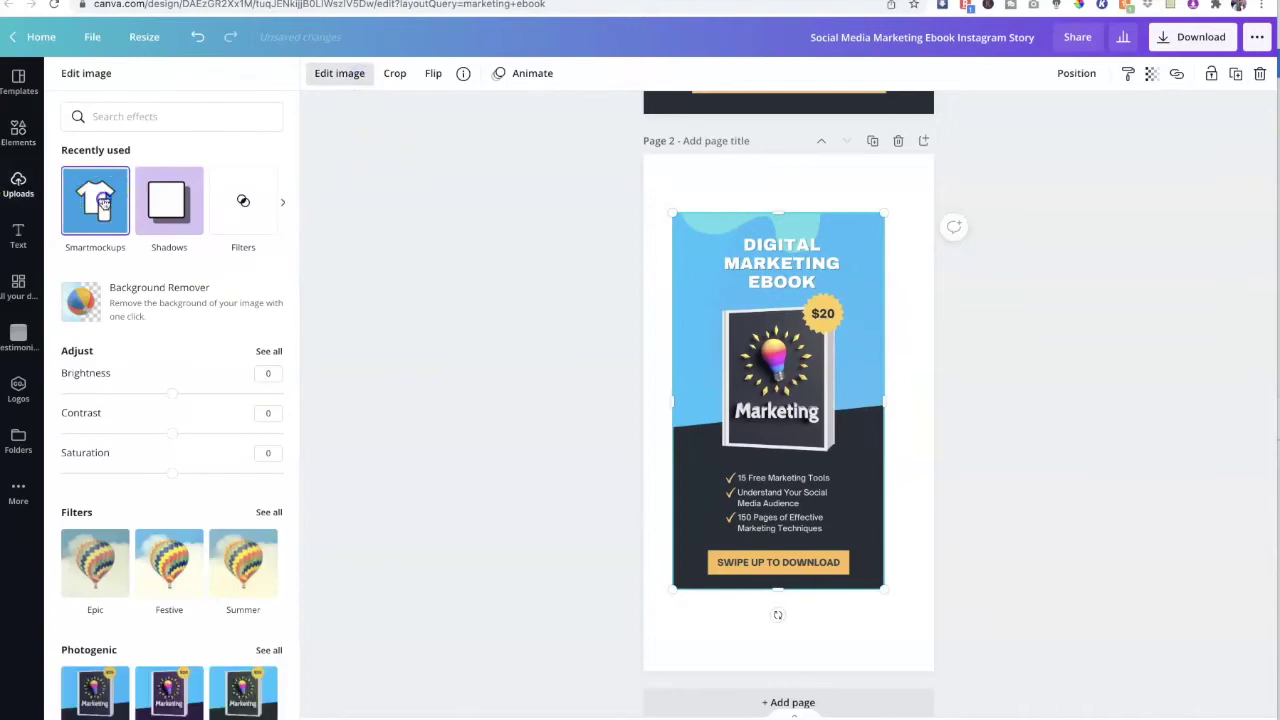
{"action": "scroll", "coordinate": [219, 320], "scroll_direction": "down", "scroll_amount": 10}
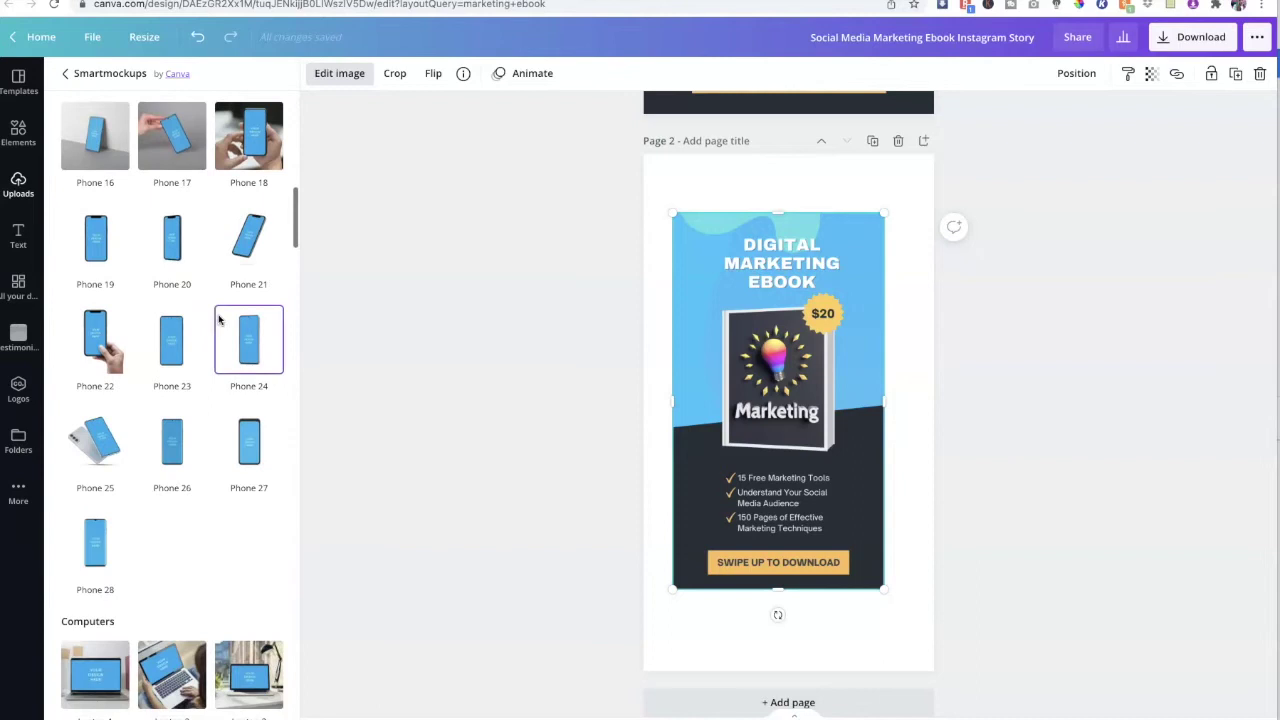
{"action": "scroll", "coordinate": [219, 320], "scroll_direction": "down", "scroll_amount": 1}
{"action": "scroll", "coordinate": [219, 320], "scroll_direction": "down", "scroll_amount": 4}
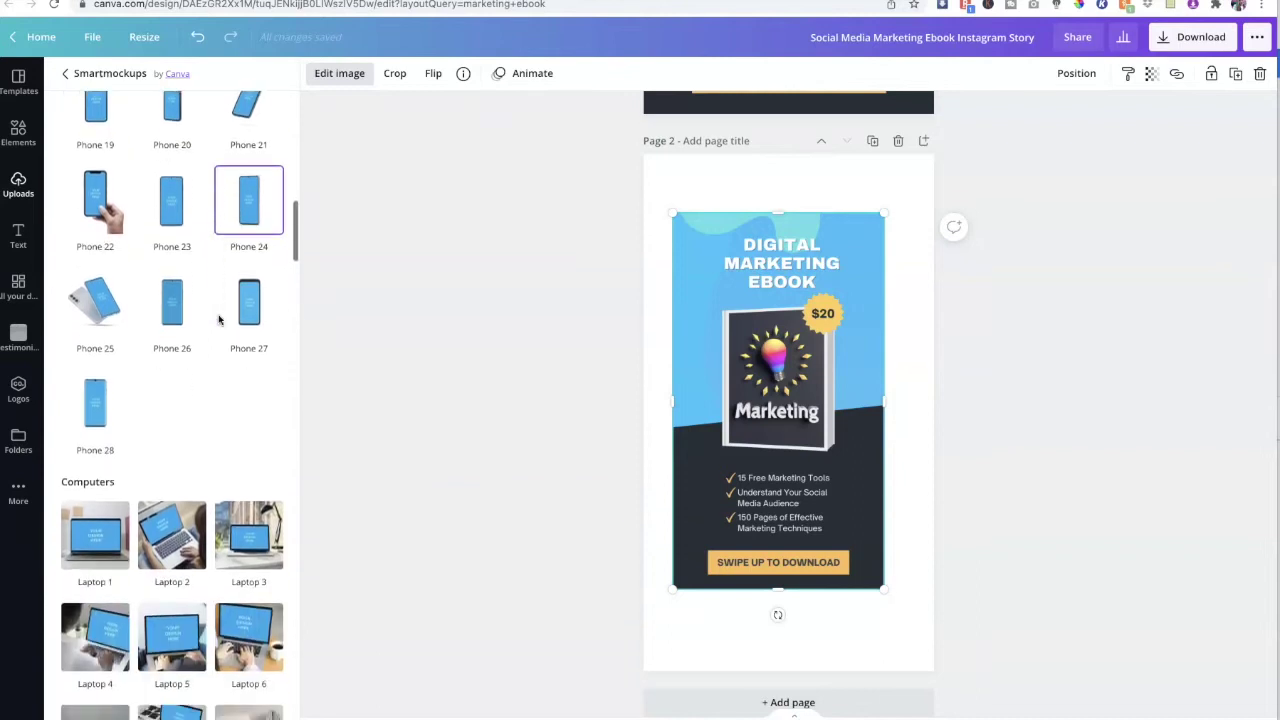
{"action": "left_click", "coordinate": [80, 290]}
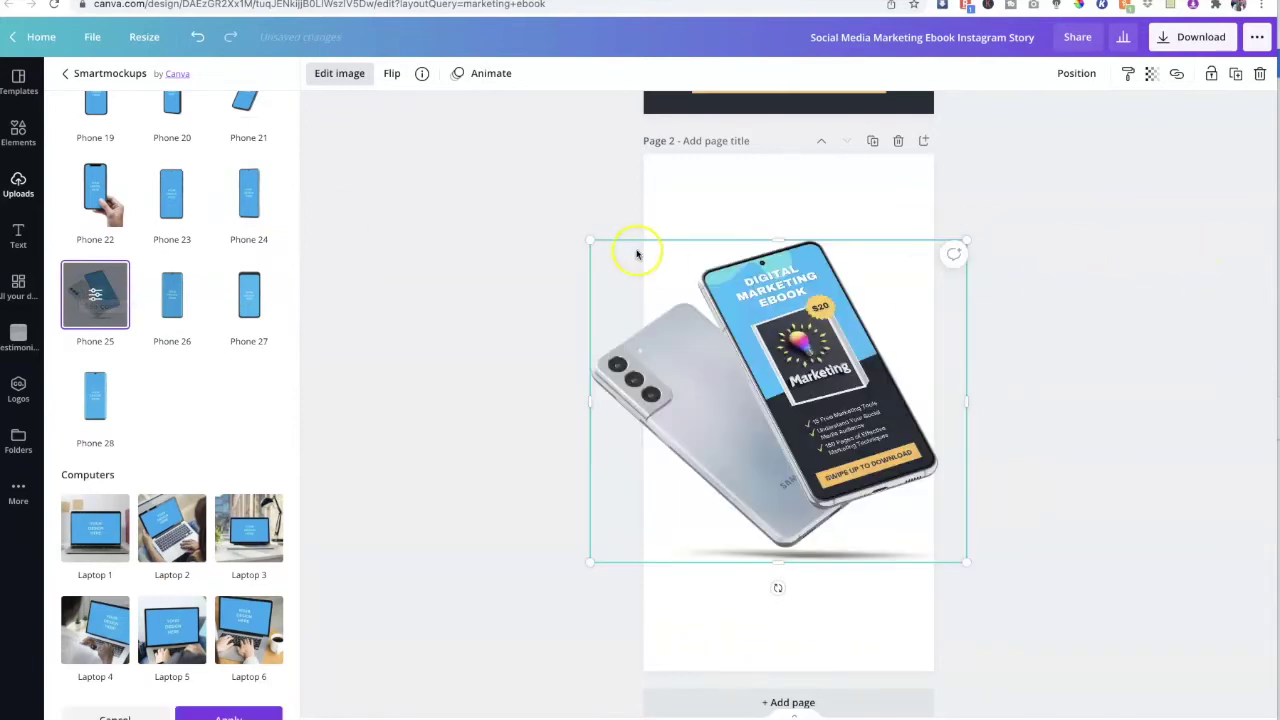
Scale down the phone mockup so both phones fit within the width of page 2.
{"action": "left_click_drag", "start_coordinate": [591, 241], "coordinate": [666, 267]}
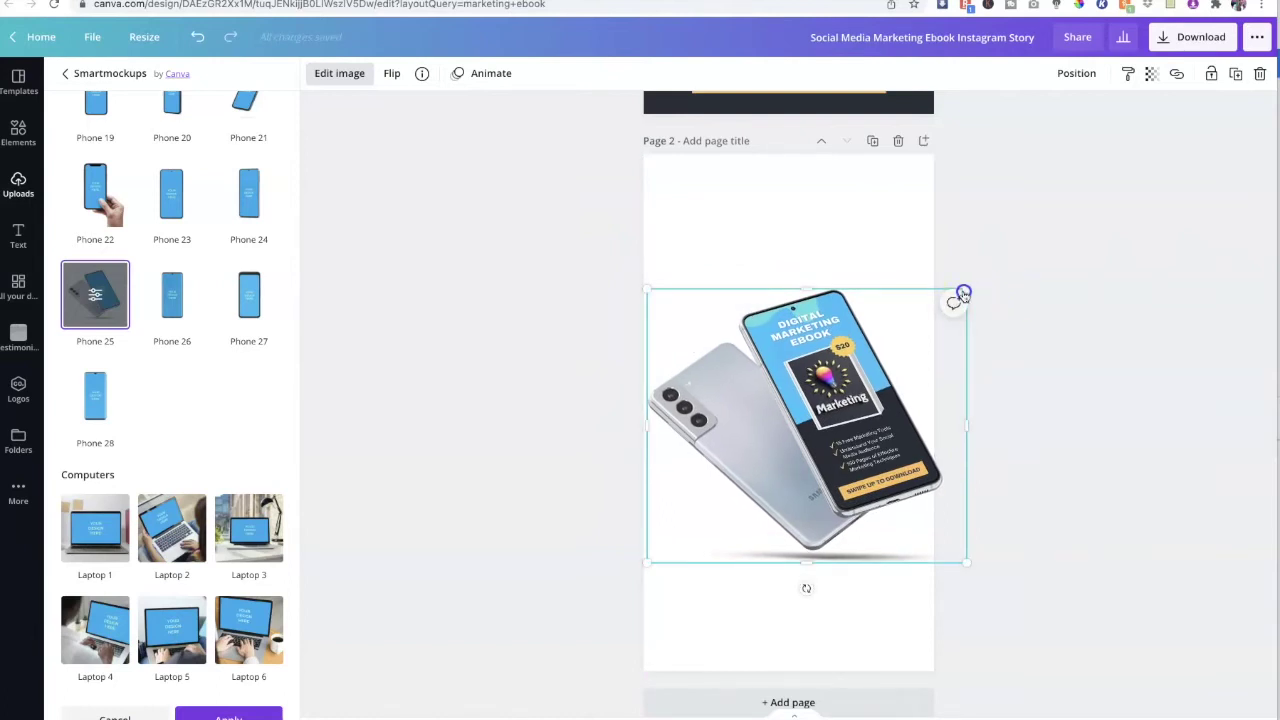
{"action": "left_click_drag", "start_coordinate": [968, 568], "coordinate": [942, 548]}
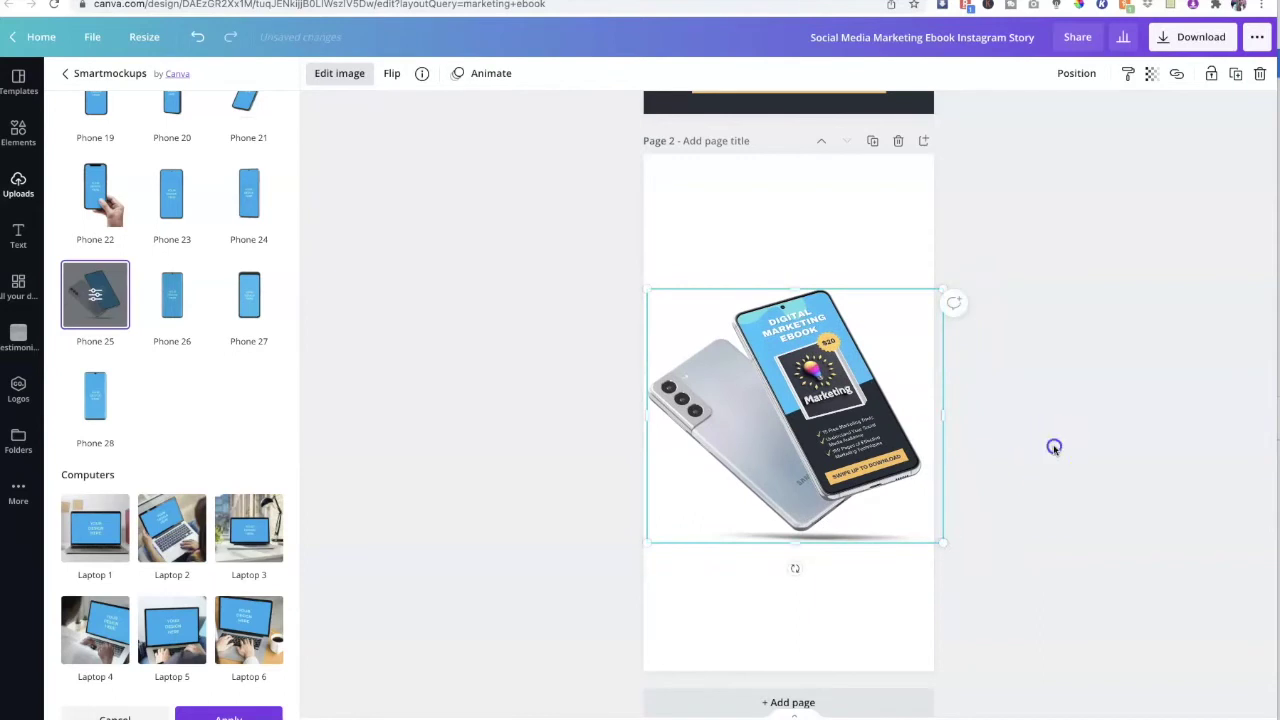
{"action": "left_click", "coordinate": [1054, 447]}
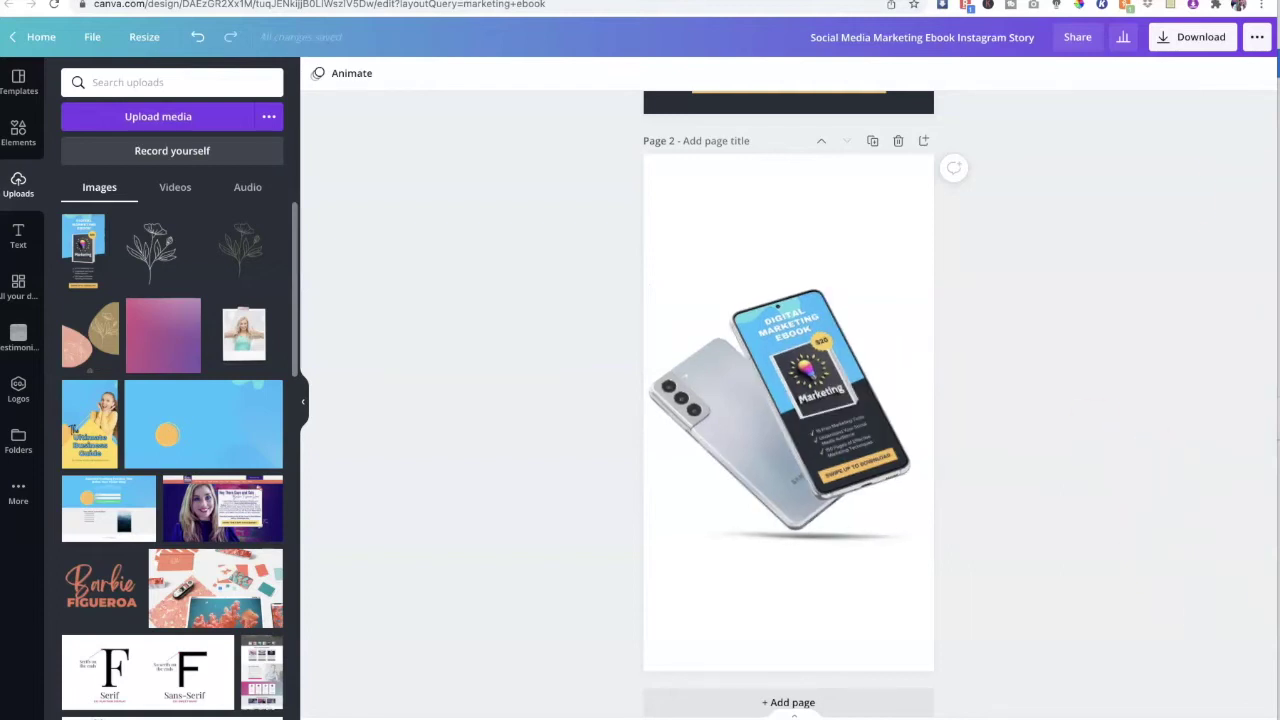
Download only page 2 as a PNG with a transparent background and save it in the Downloads folder.
{"action": "left_click", "coordinate": [1196, 39]}
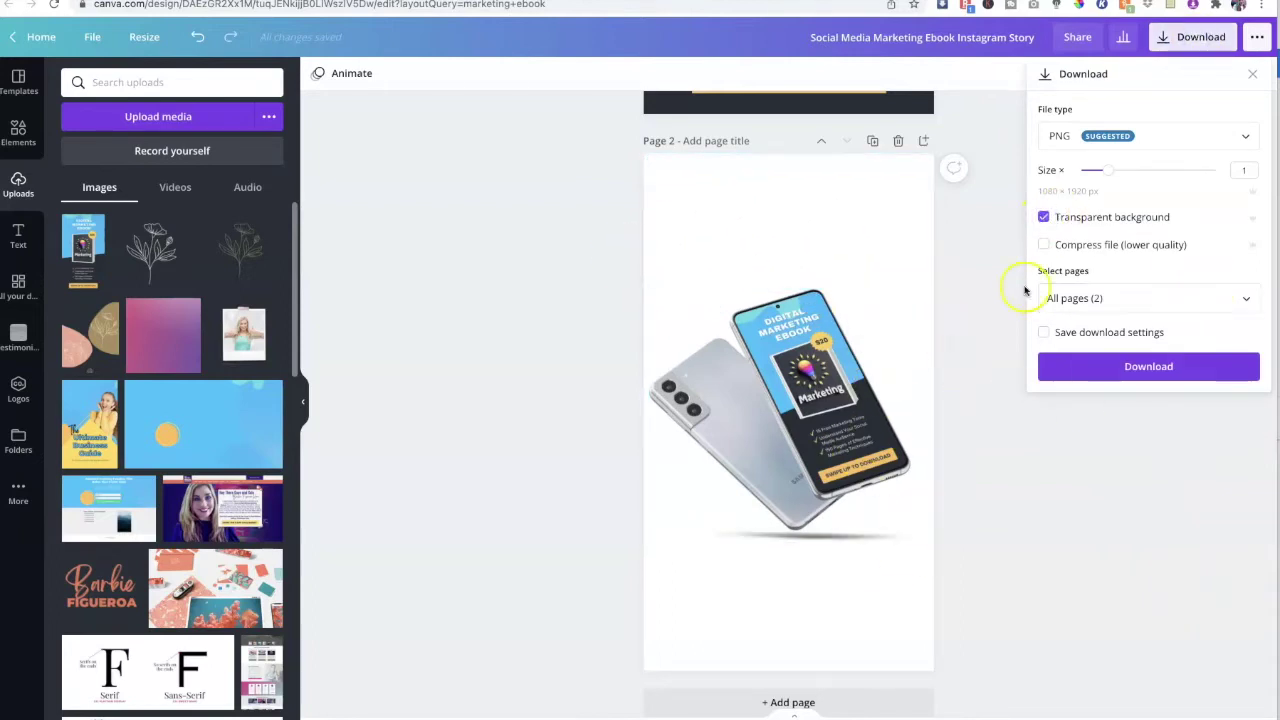
{"action": "left_click", "coordinate": [1250, 300]}
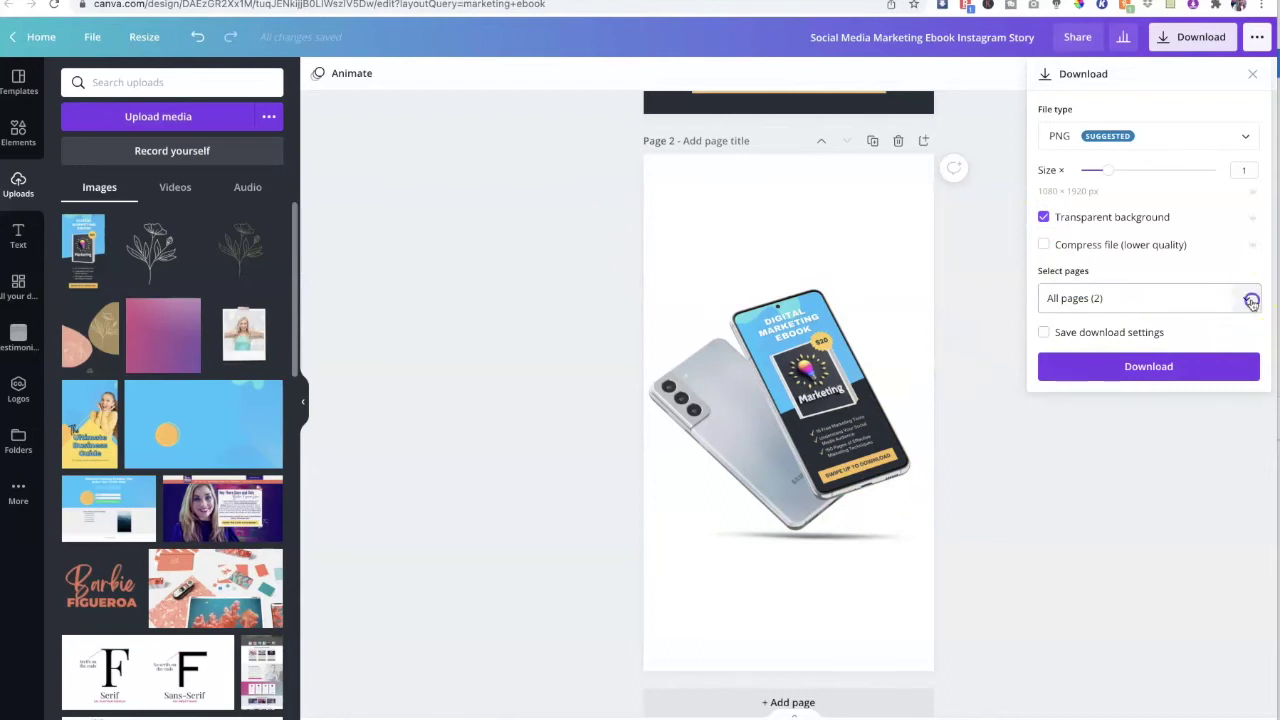
{"action": "left_click", "coordinate": [1244, 419]}
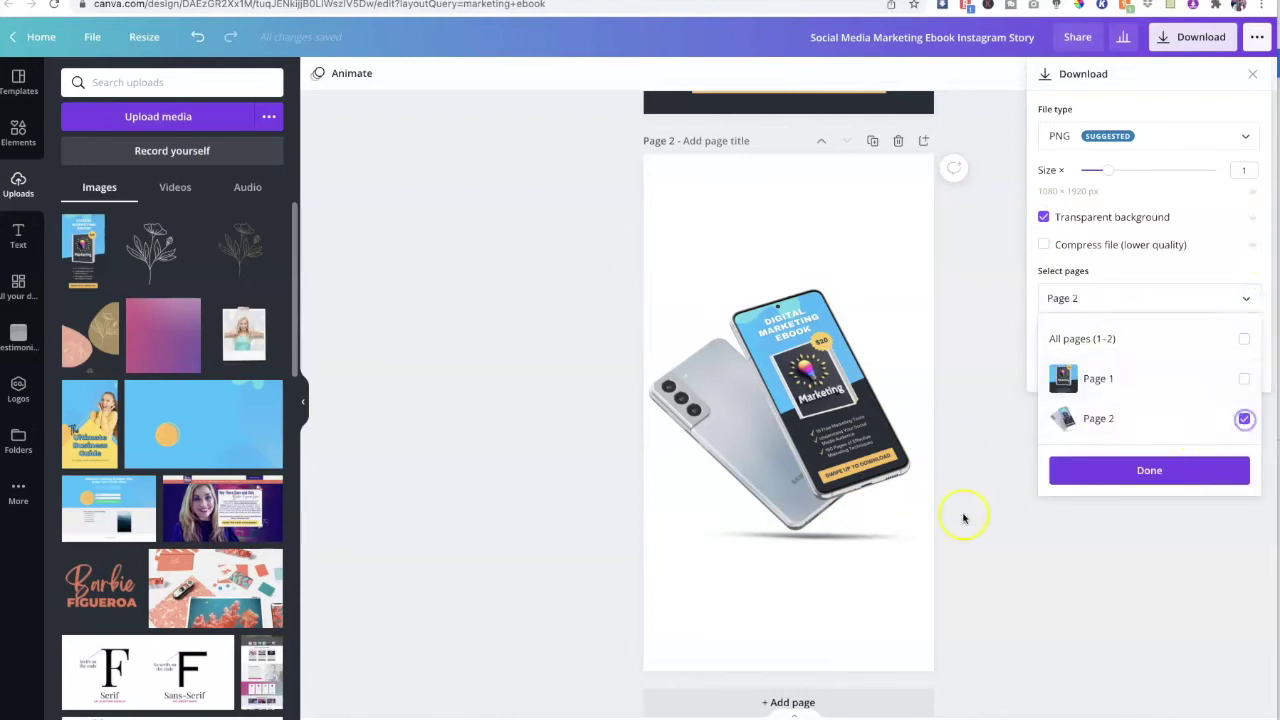
{"action": "left_click", "coordinate": [1135, 472]}
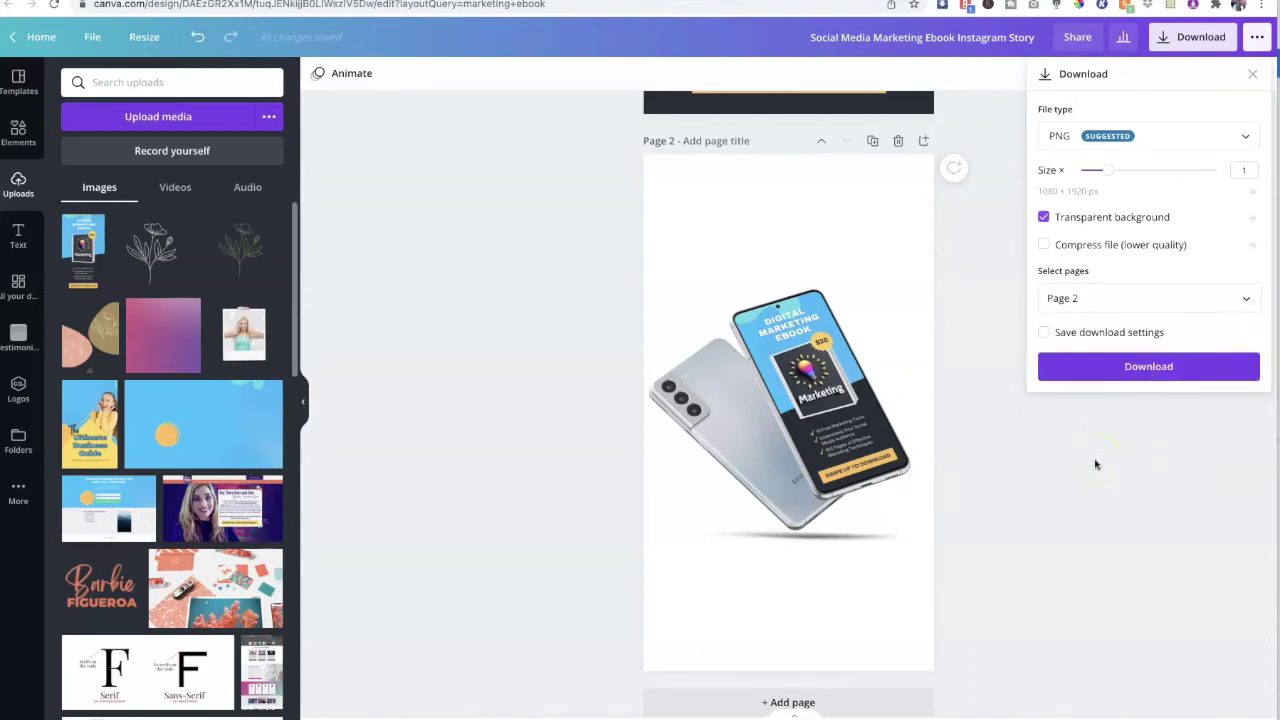
{"action": "left_click", "coordinate": [1134, 378]}
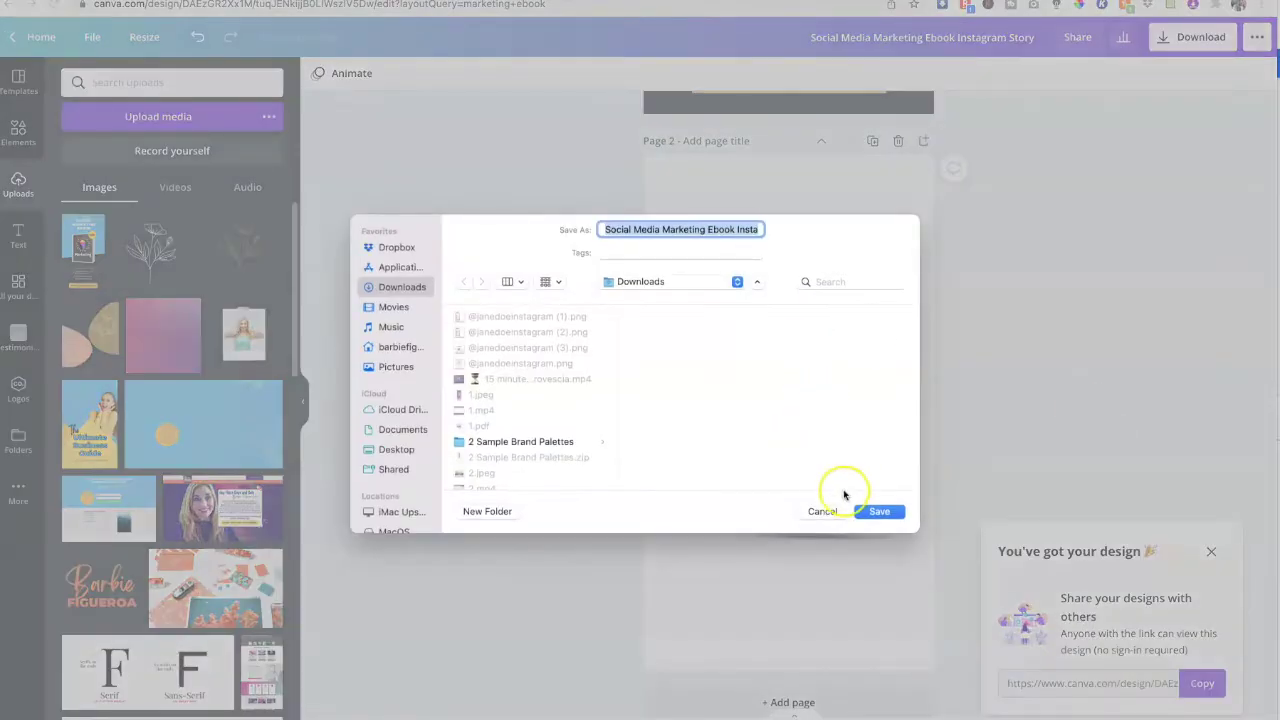
{"action": "left_click", "coordinate": [877, 511]}
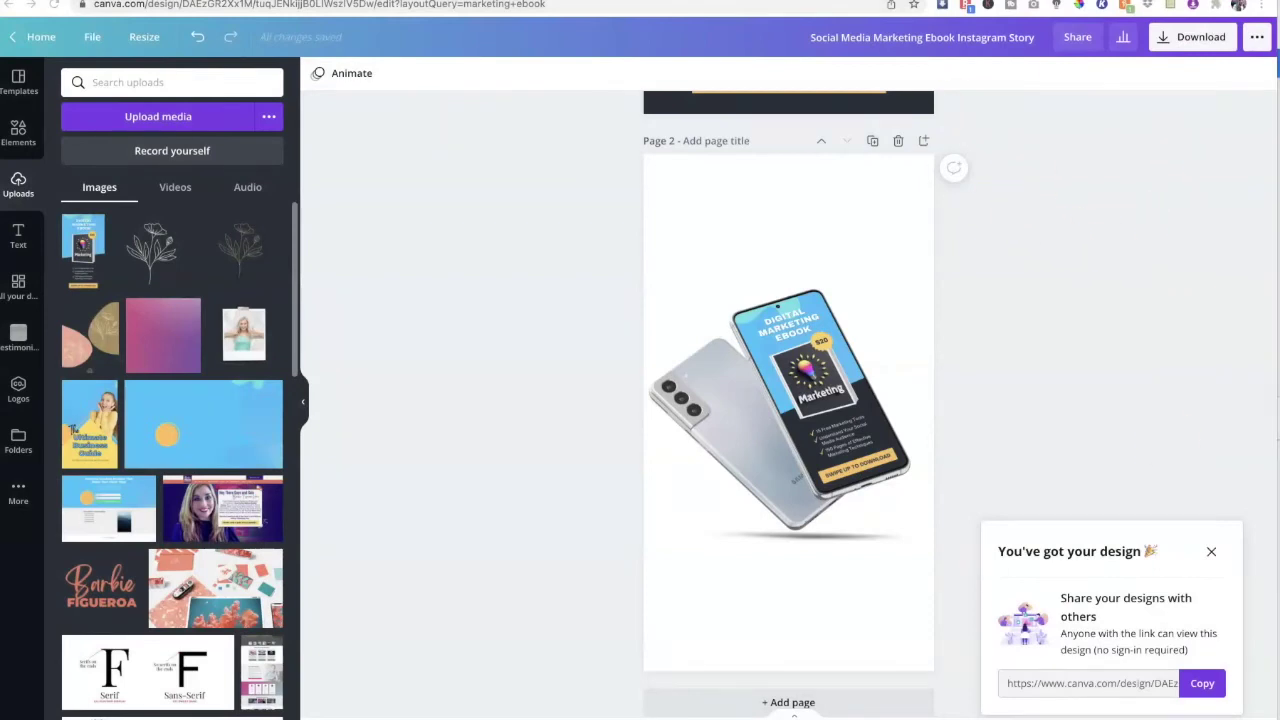
Open the downloaded mockup image in Preview and crop it closely around the two phones and their shadow.
{"action": "left_click", "coordinate": [788, 255]}
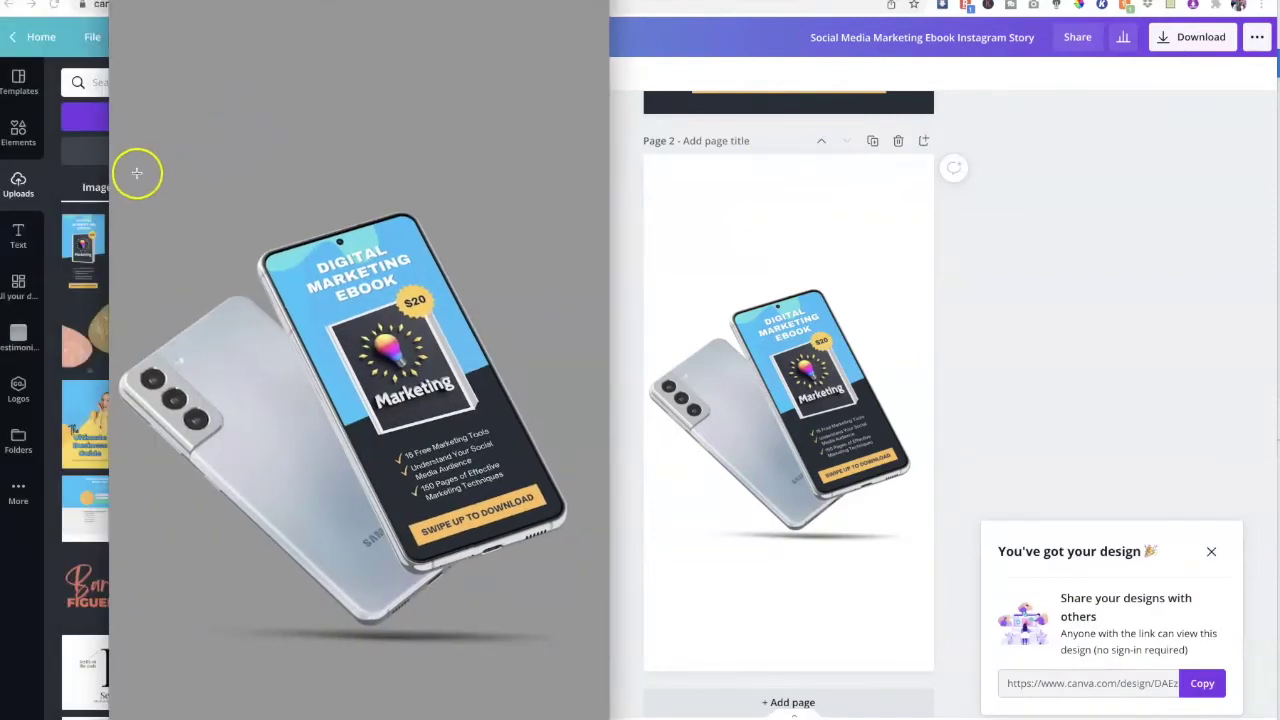
{"action": "left_click_drag", "start_coordinate": [114, 193], "coordinate": [346, 204]}
{"action": "left_click_drag", "start_coordinate": [537, 227], "coordinate": [604, 668]}
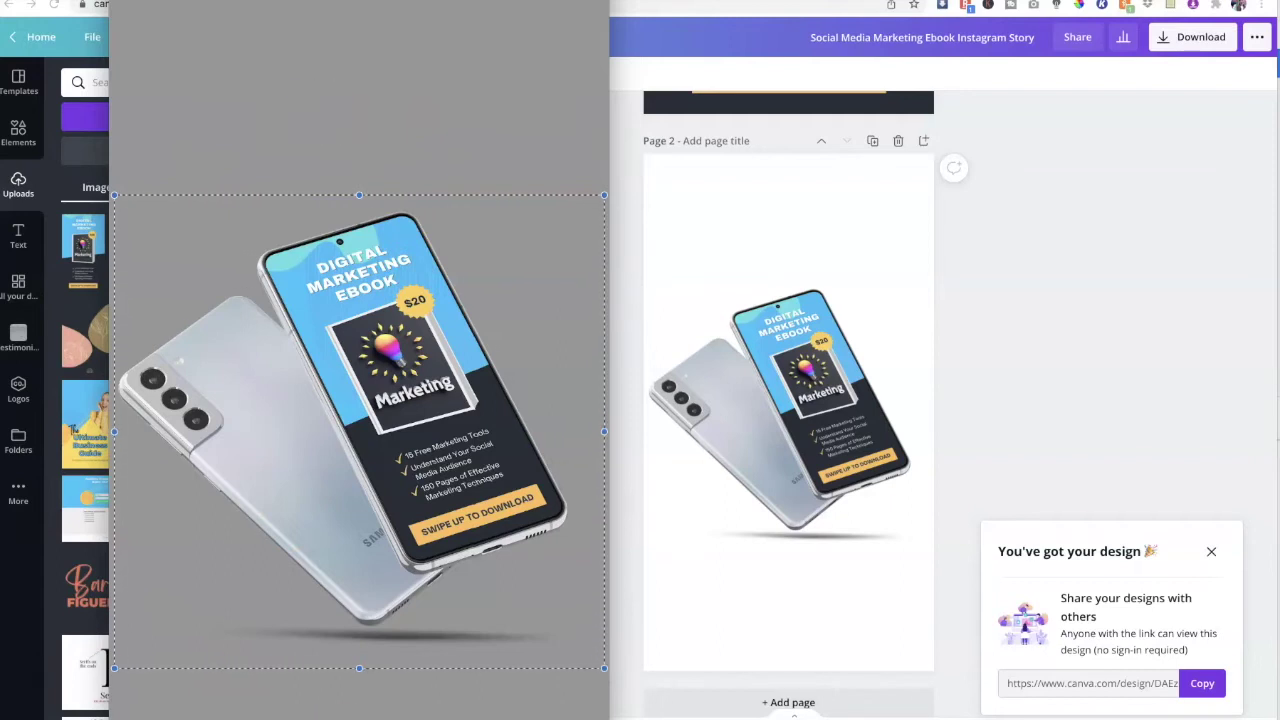
{"action": "left_click", "coordinate": [70, 0]}
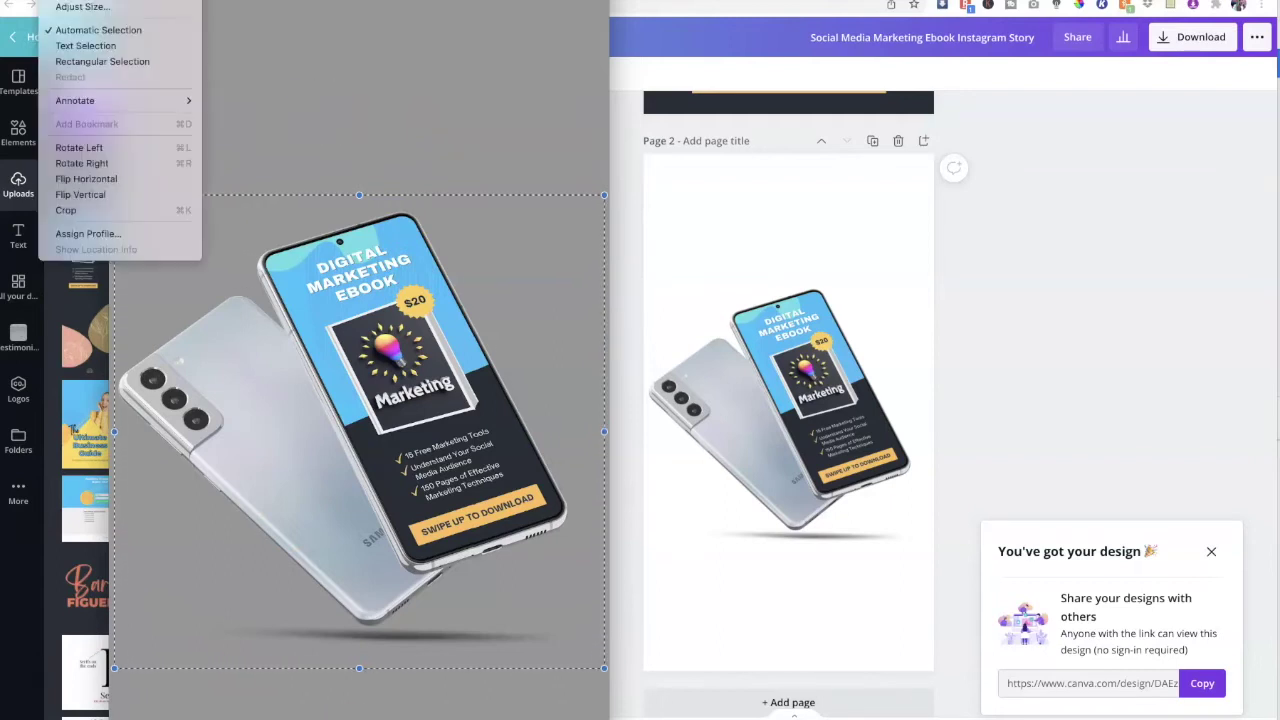
{"action": "left_click", "coordinate": [68, 209]}
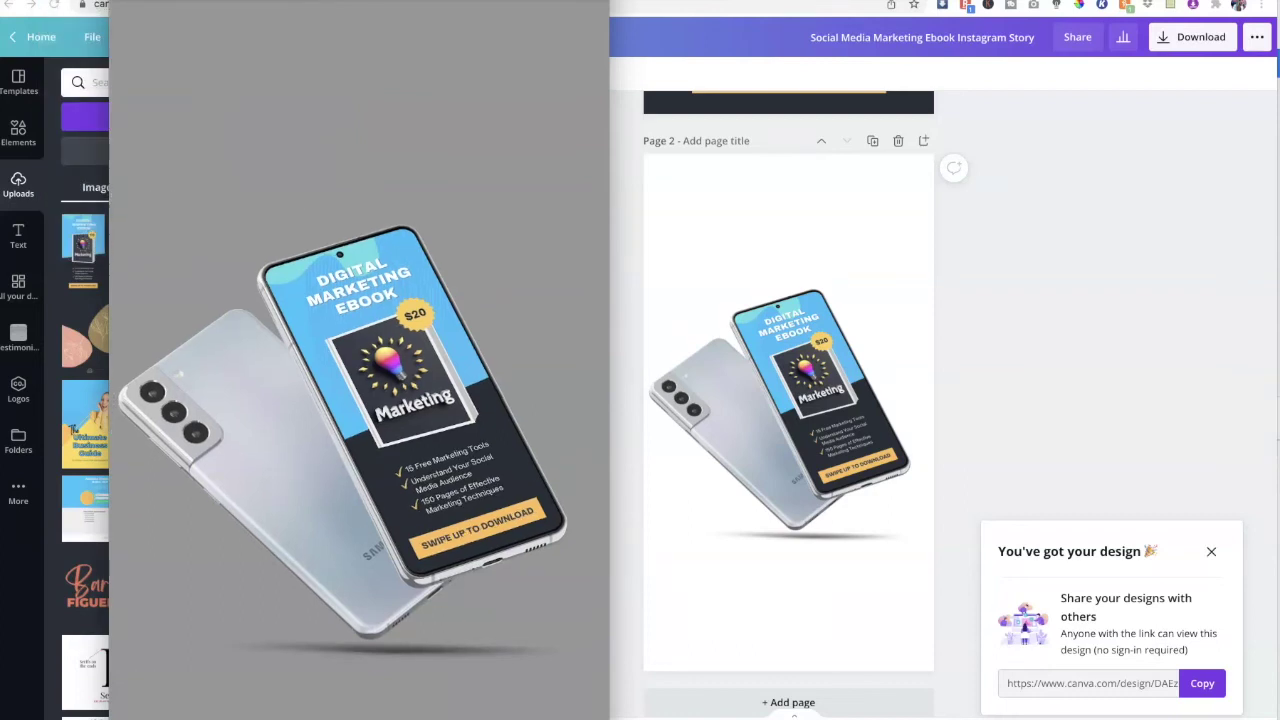
Switch to the Cheetah page editor and replace the mountain photo beside the ebook list with the cropped phone mockup image.
{"action": "left_click", "coordinate": [10, 0]}
{"action": "left_click", "coordinate": [60, 53]}
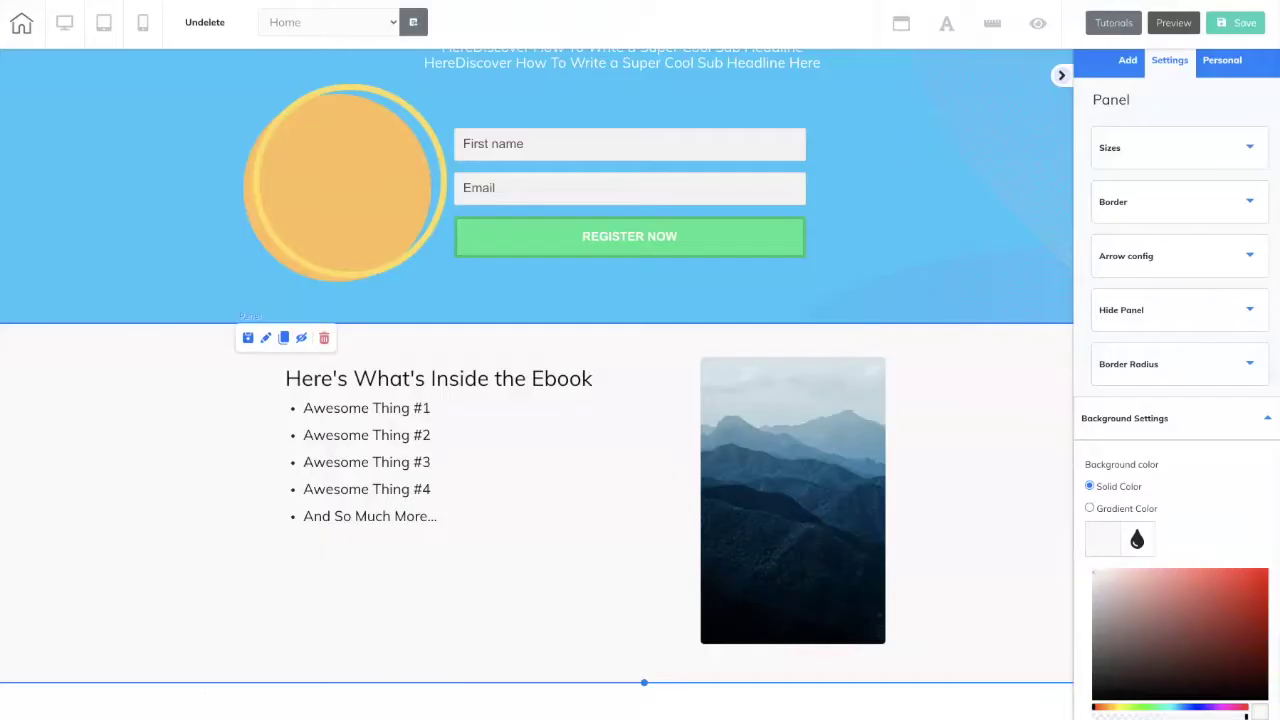
{"action": "left_click", "coordinate": [771, 520]}
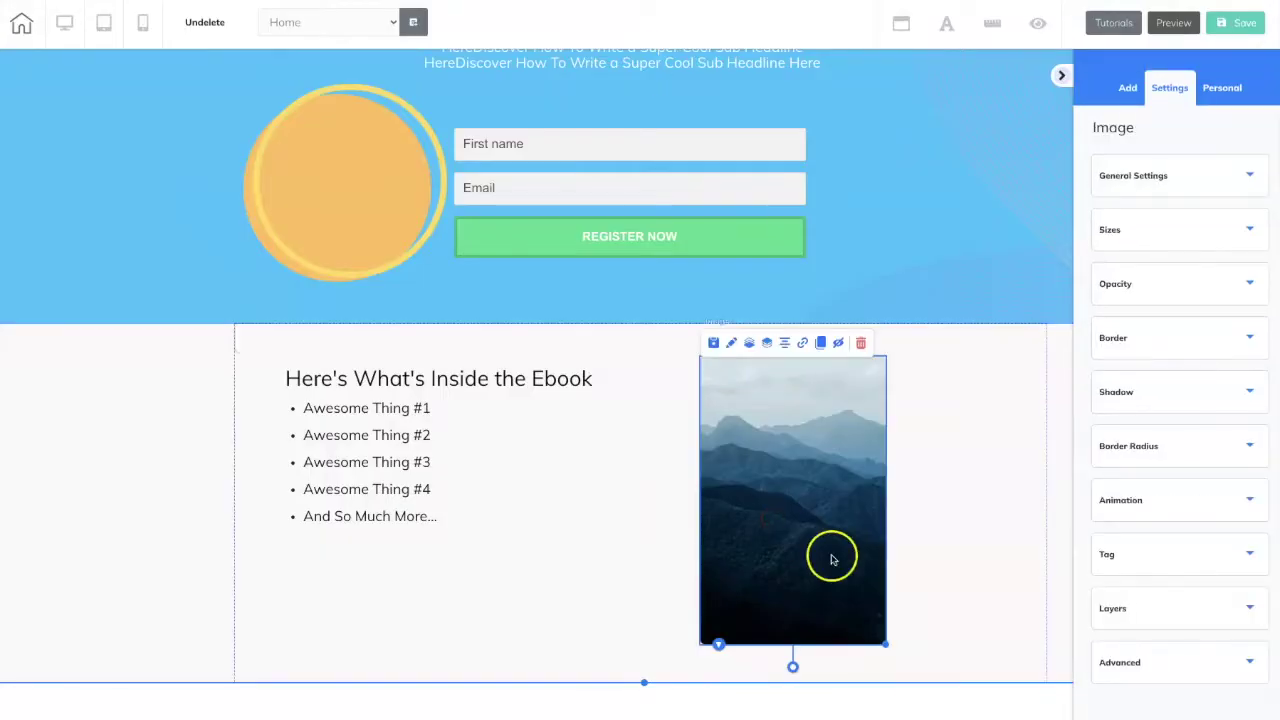
{"action": "left_click", "coordinate": [1250, 176]}
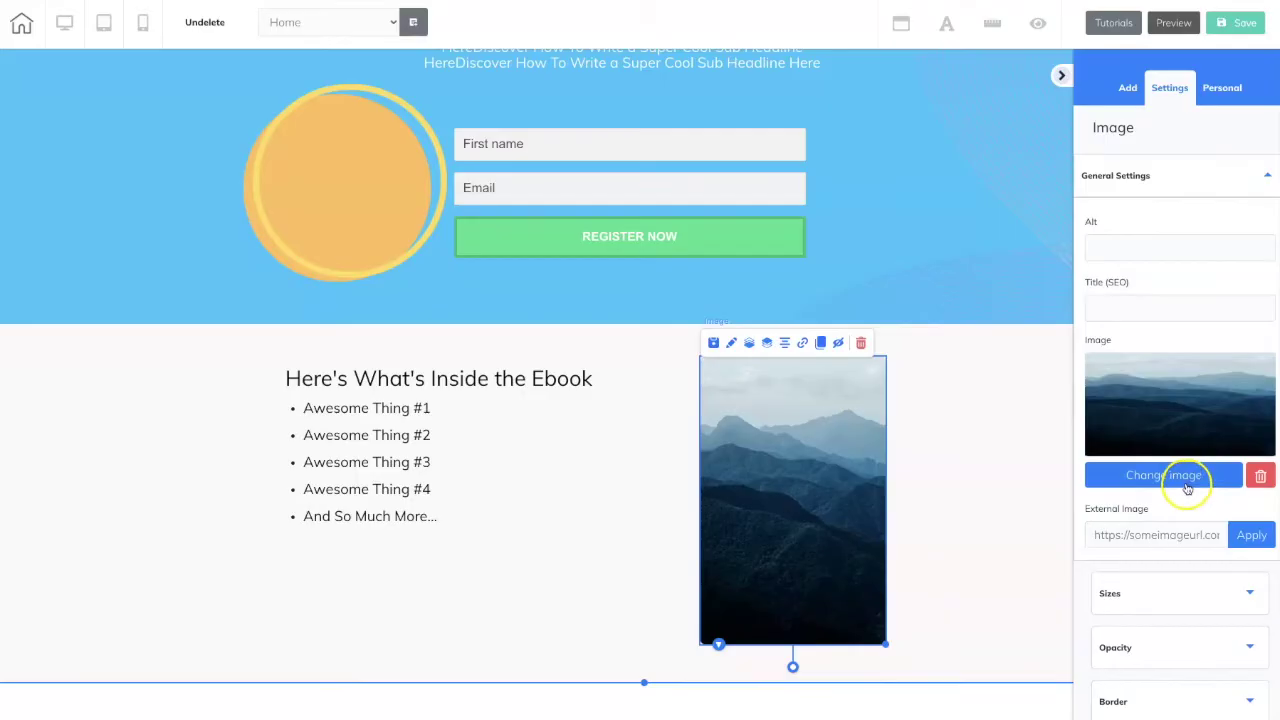
{"action": "left_click", "coordinate": [1187, 487]}
{"action": "left_click", "coordinate": [1054, 78]}
{"action": "left_click", "coordinate": [505, 292]}
{"action": "left_click", "coordinate": [884, 508]}
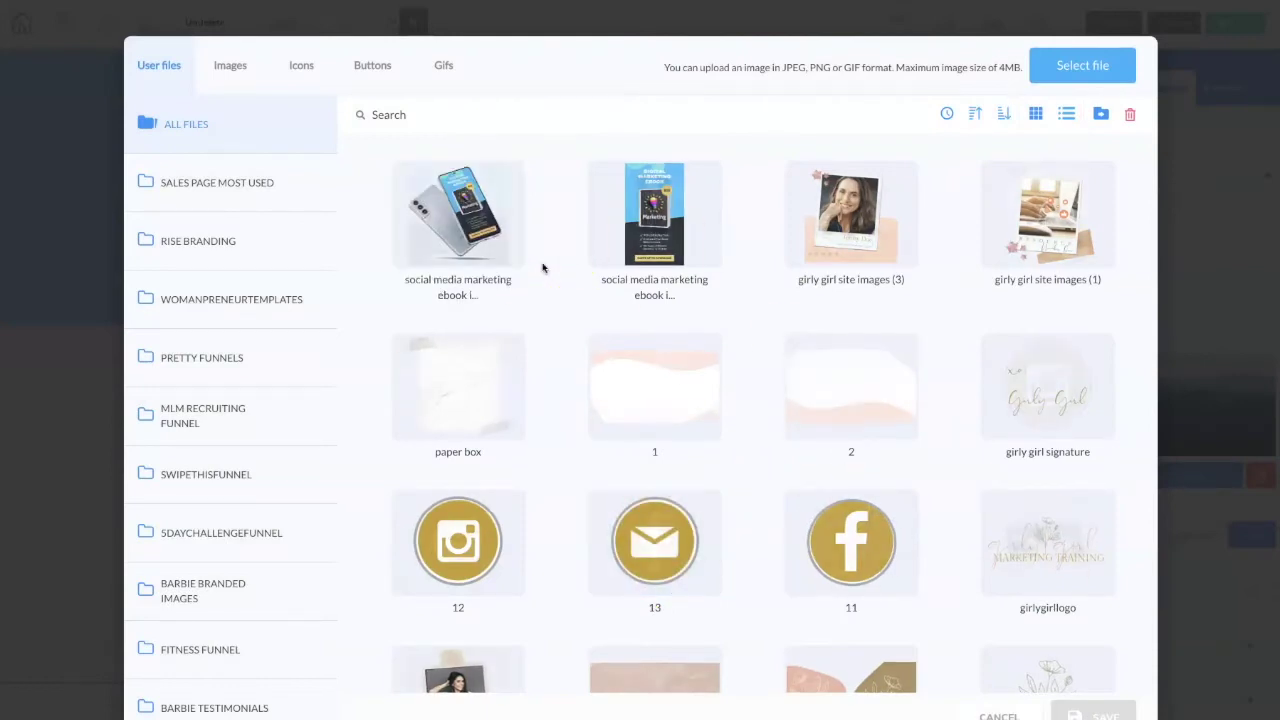
{"action": "left_click", "coordinate": [516, 250]}
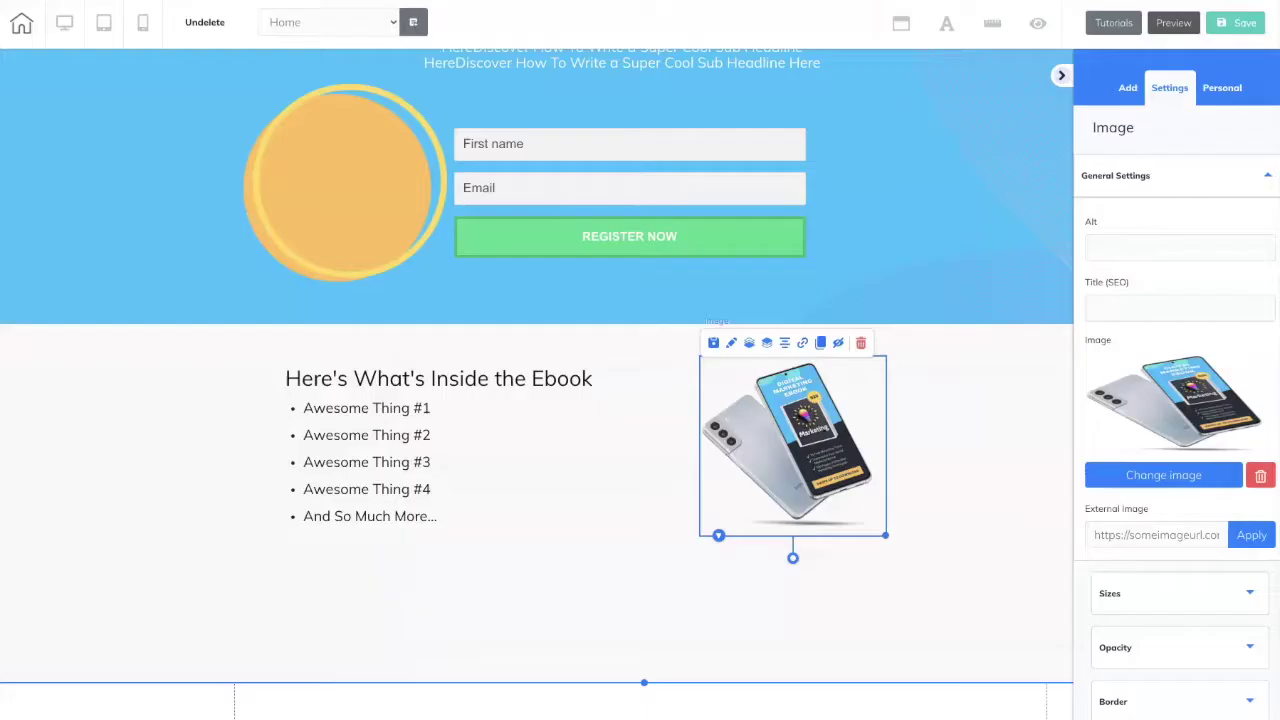
Shift the phone mockup closer to the ebook list and enlarge it to fill that half of the section.
{"action": "left_click_drag", "start_coordinate": [796, 418], "coordinate": [690, 412]}
{"action": "left_click_drag", "start_coordinate": [779, 521], "coordinate": [955, 653]}
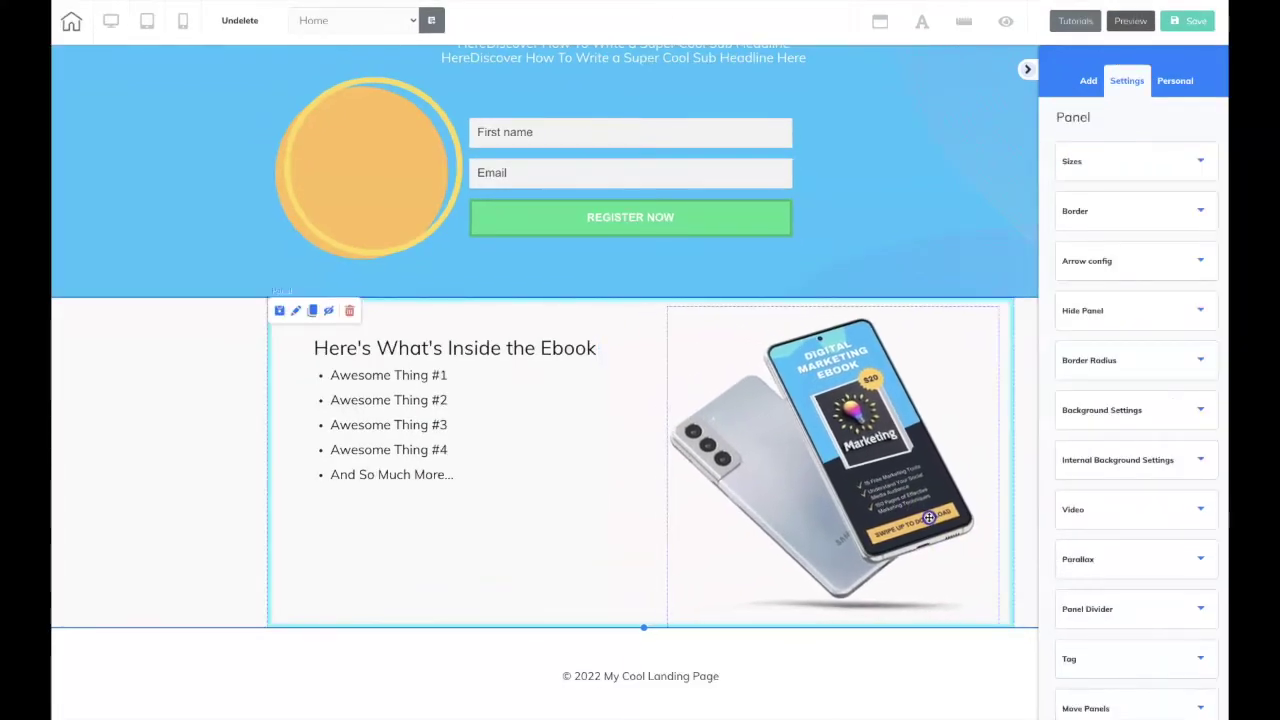
Set the background of the "Here's What's Inside the Ebook" panel to solid white, FFFFFF.
{"action": "left_click", "coordinate": [88, 402]}
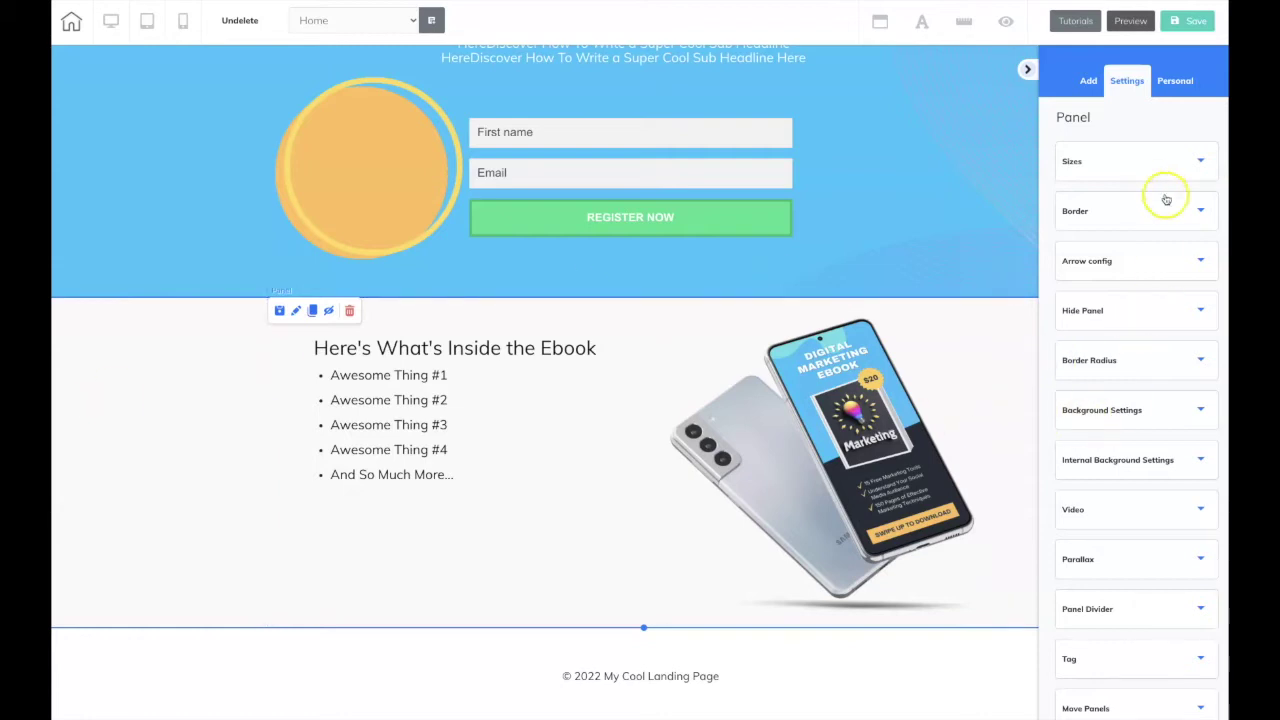
{"action": "left_click", "coordinate": [1207, 428]}
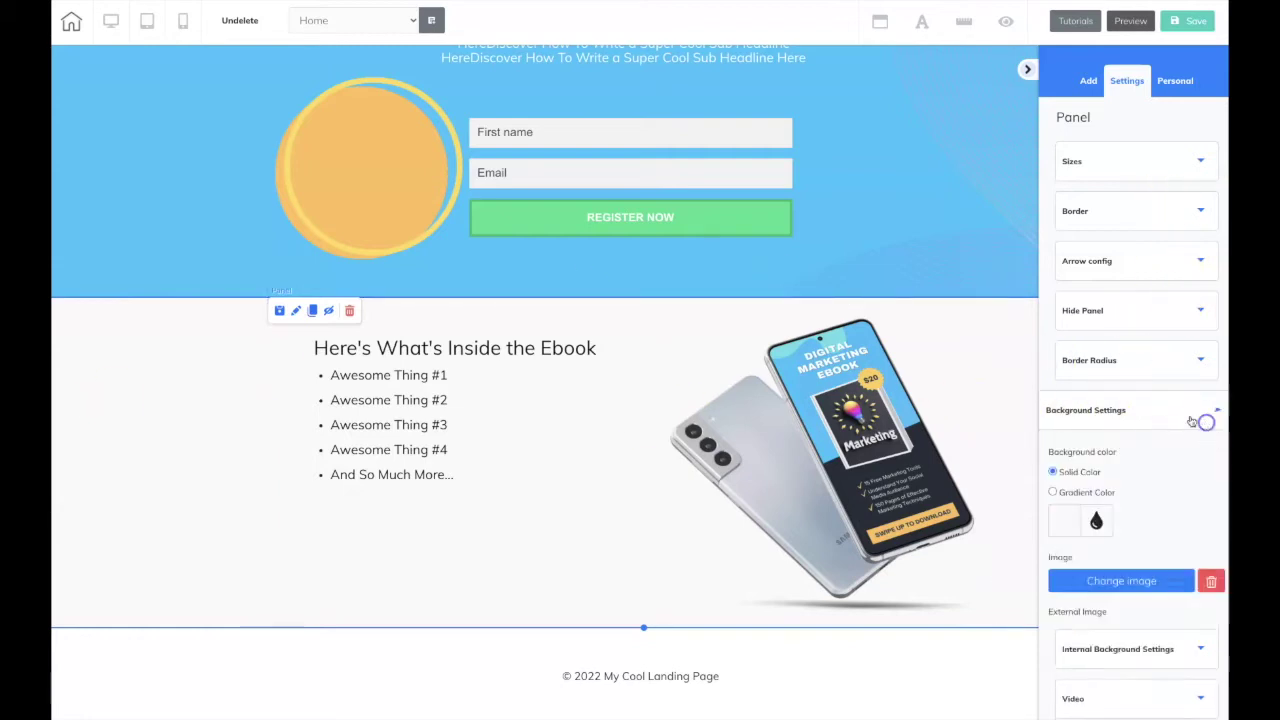
{"action": "left_click", "coordinate": [1061, 514]}
{"action": "left_click_drag", "start_coordinate": [1060, 557], "coordinate": [1056, 549]}
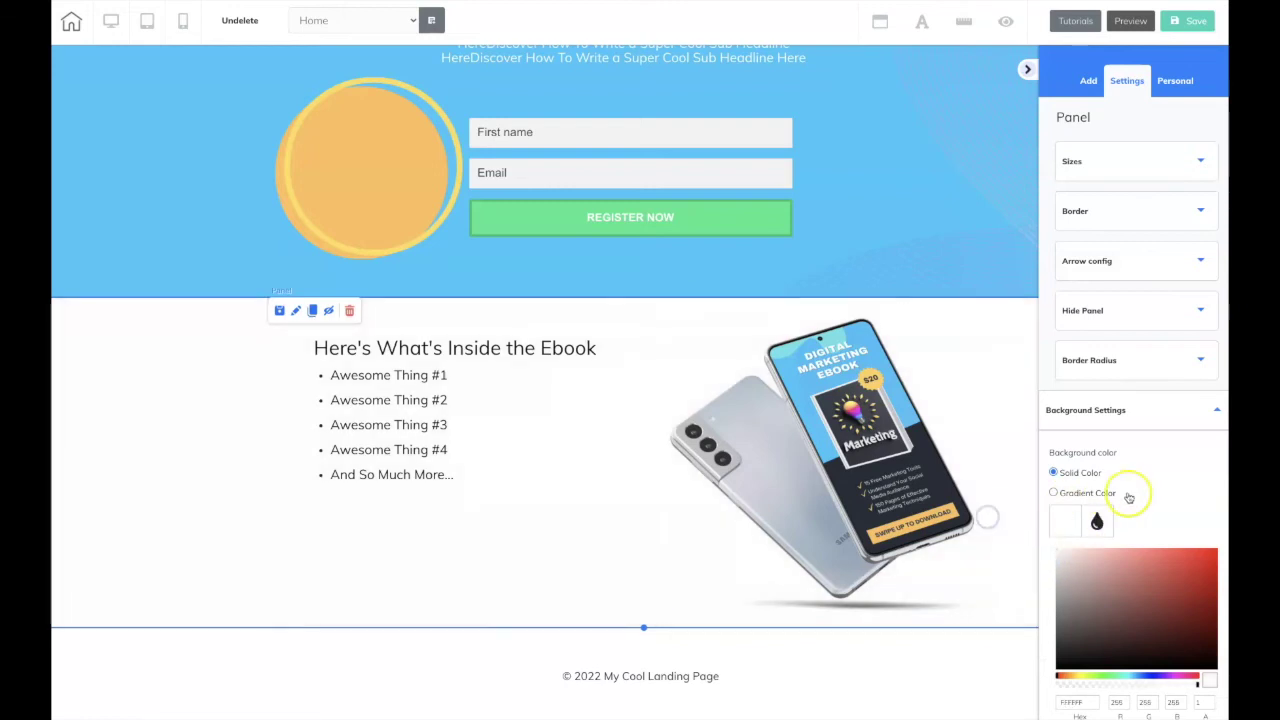
{"action": "scroll", "coordinate": [1126, 491], "scroll_direction": "down", "scroll_amount": 1}
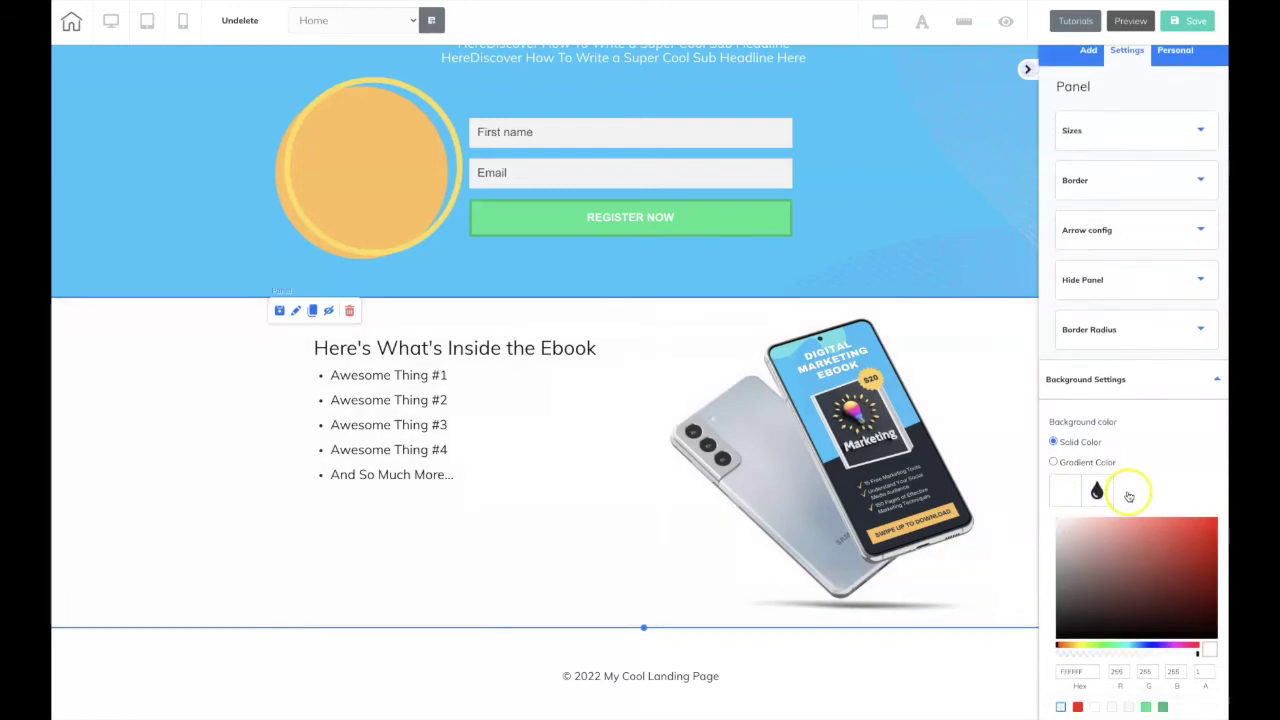
Set the footer panel's background to the light grey F8F9FA, then reselect the ebook panel.
{"action": "left_click", "coordinate": [107, 647]}
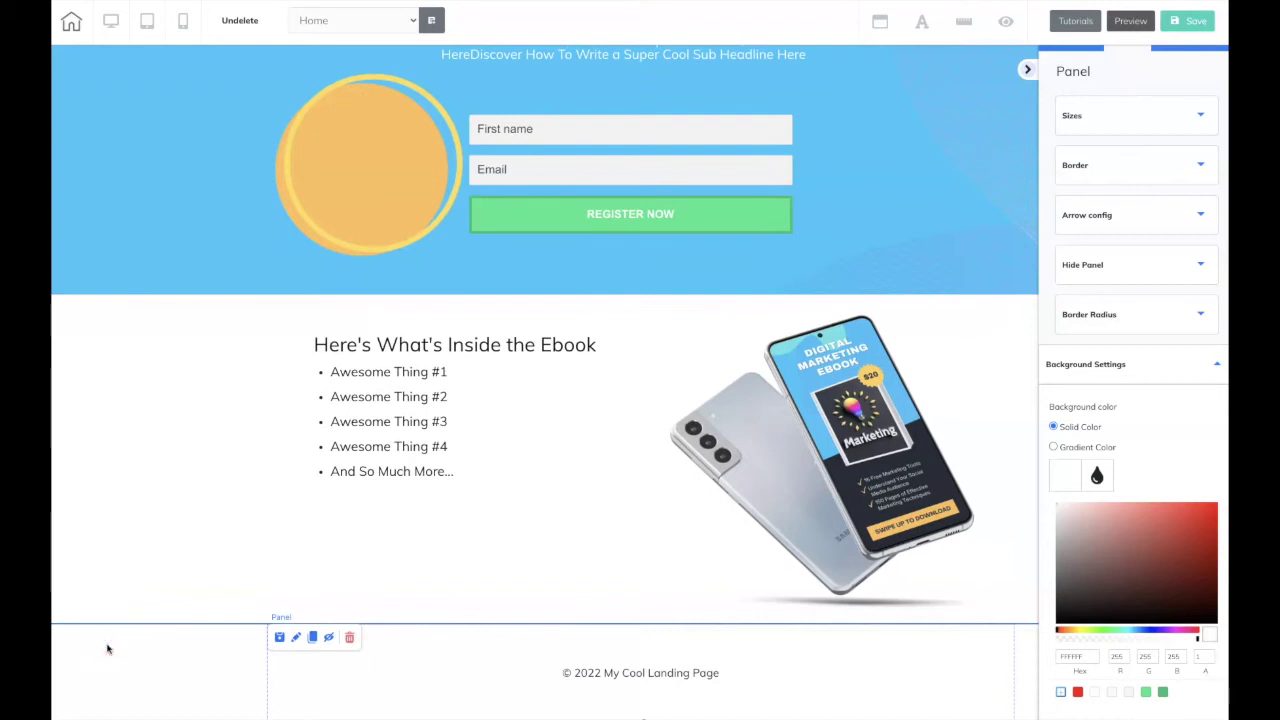
{"action": "left_click", "coordinate": [1113, 695]}
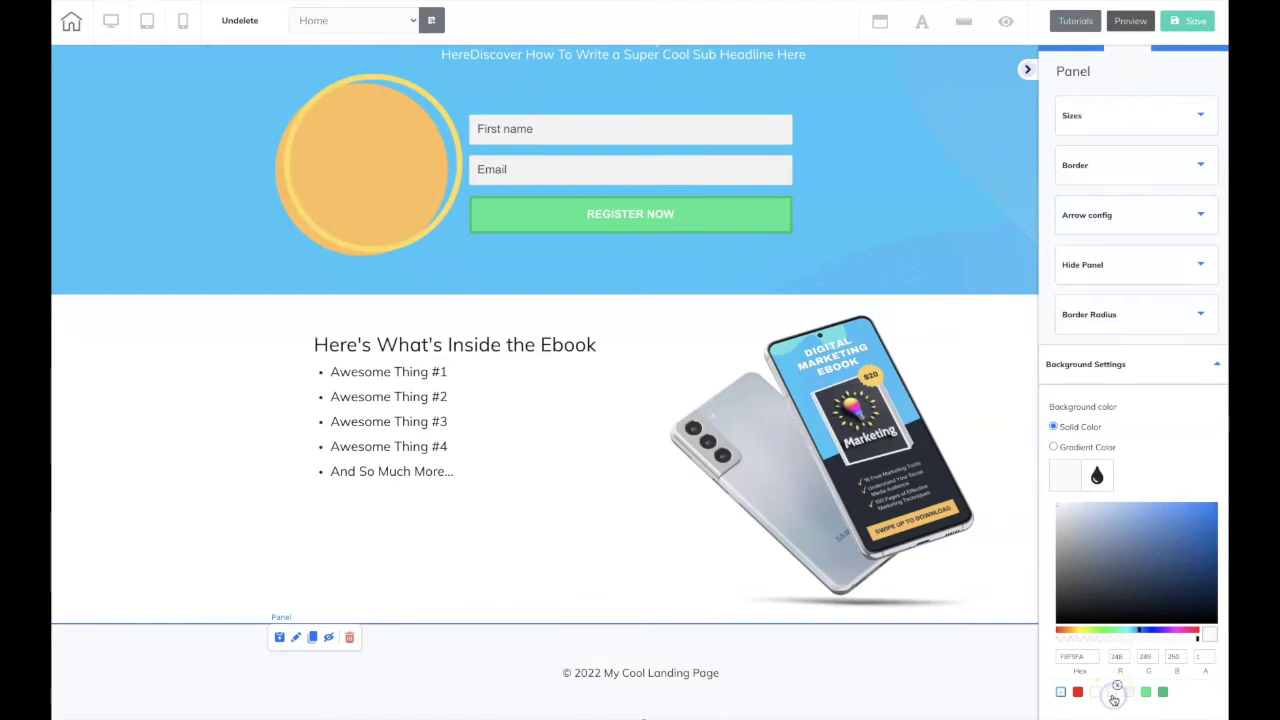
{"action": "left_click", "coordinate": [114, 397]}
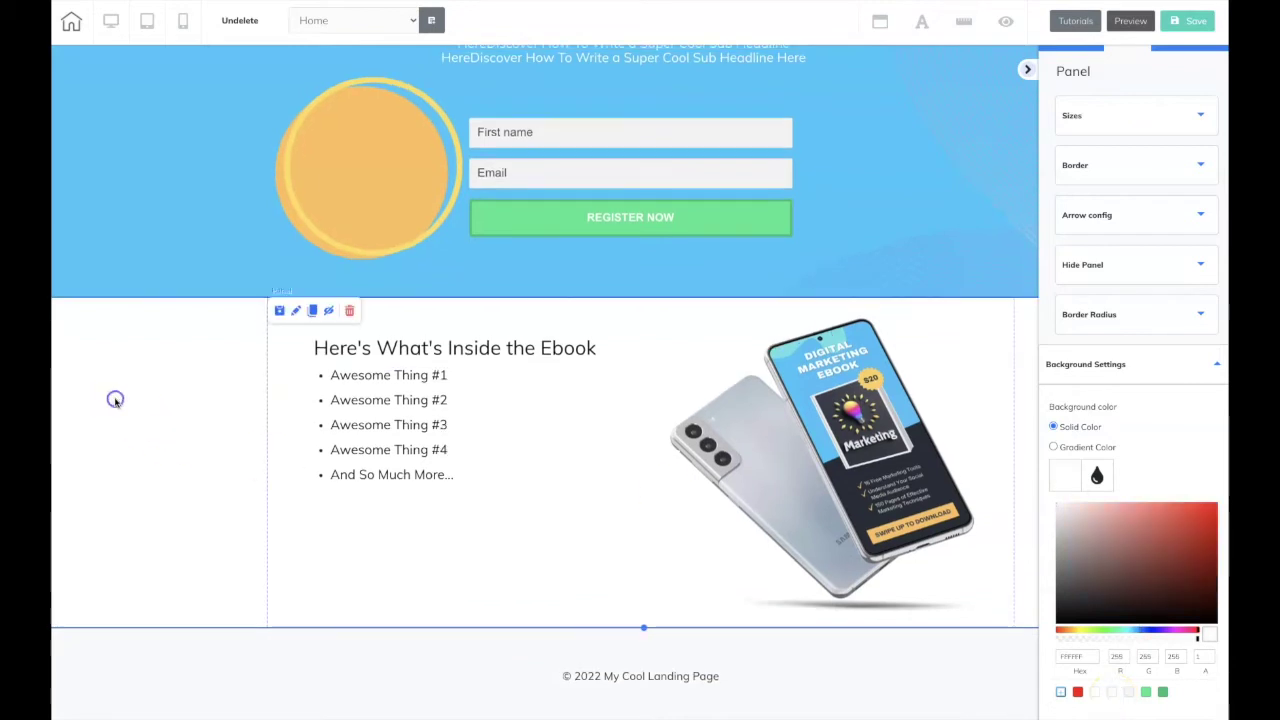
Save the landing page, publish the site, and dismiss the publishing confirmation.
{"action": "left_click", "coordinate": [1203, 33]}
{"action": "left_click", "coordinate": [493, 592]}
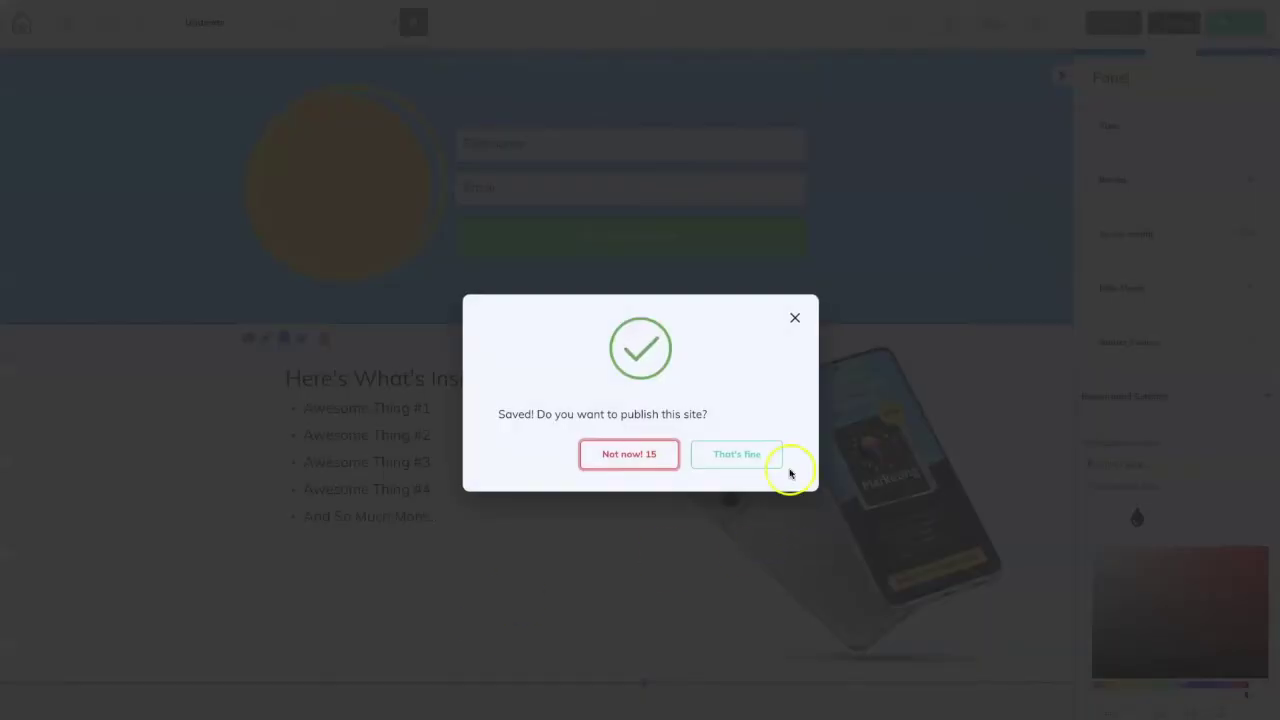
{"action": "left_click", "coordinate": [741, 419]}
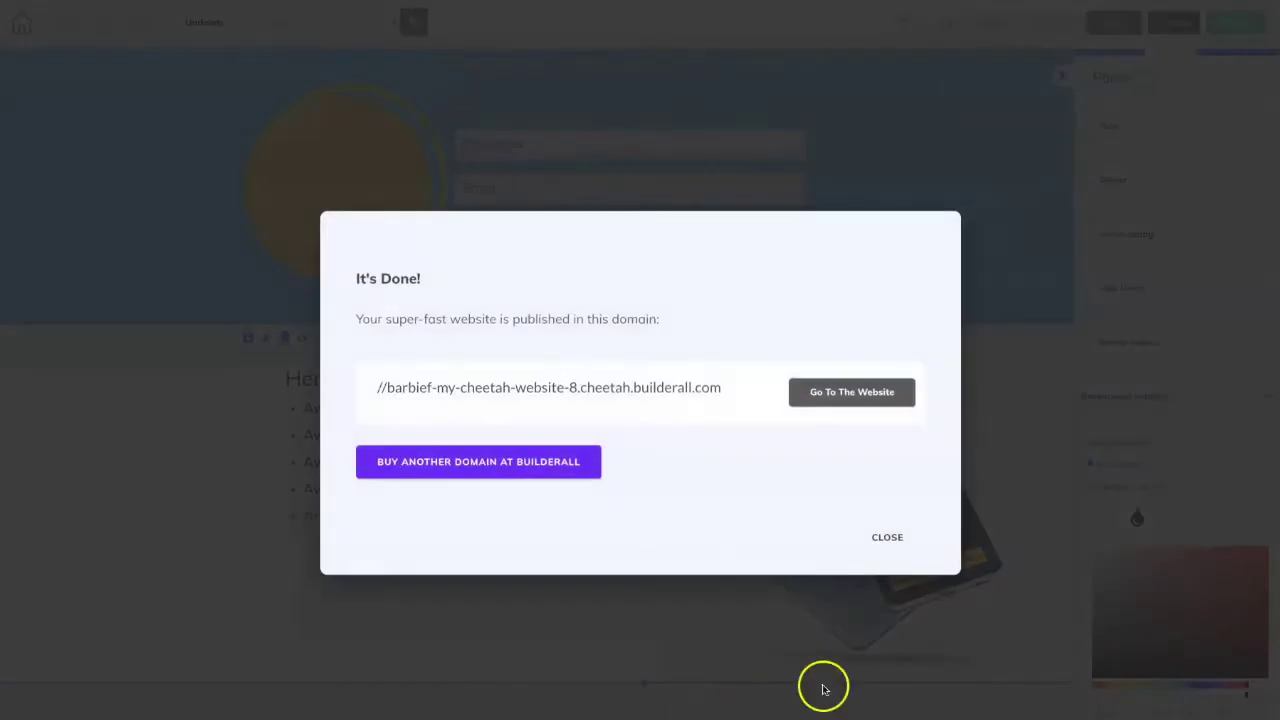
{"action": "left_click", "coordinate": [893, 534]}
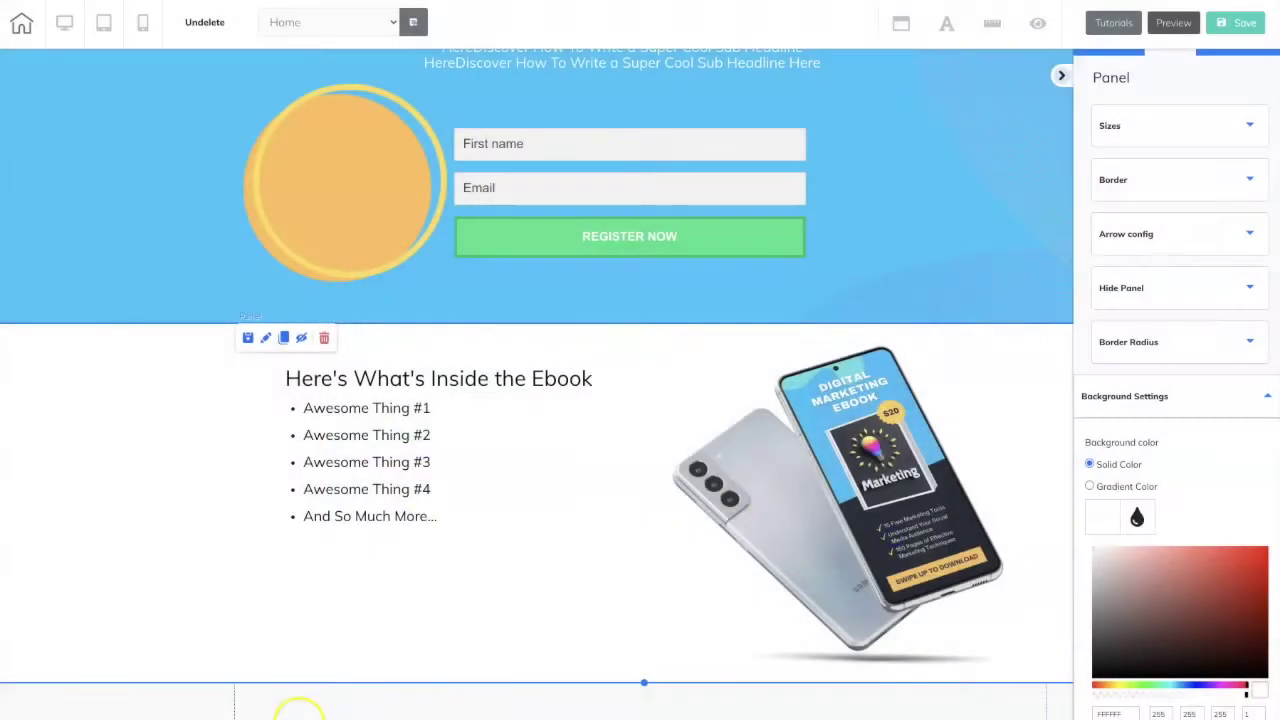
In the mobile layout, move the phone mockup below the "Here's What's Inside the Ebook" heading.
{"action": "left_click", "coordinate": [142, 25]}
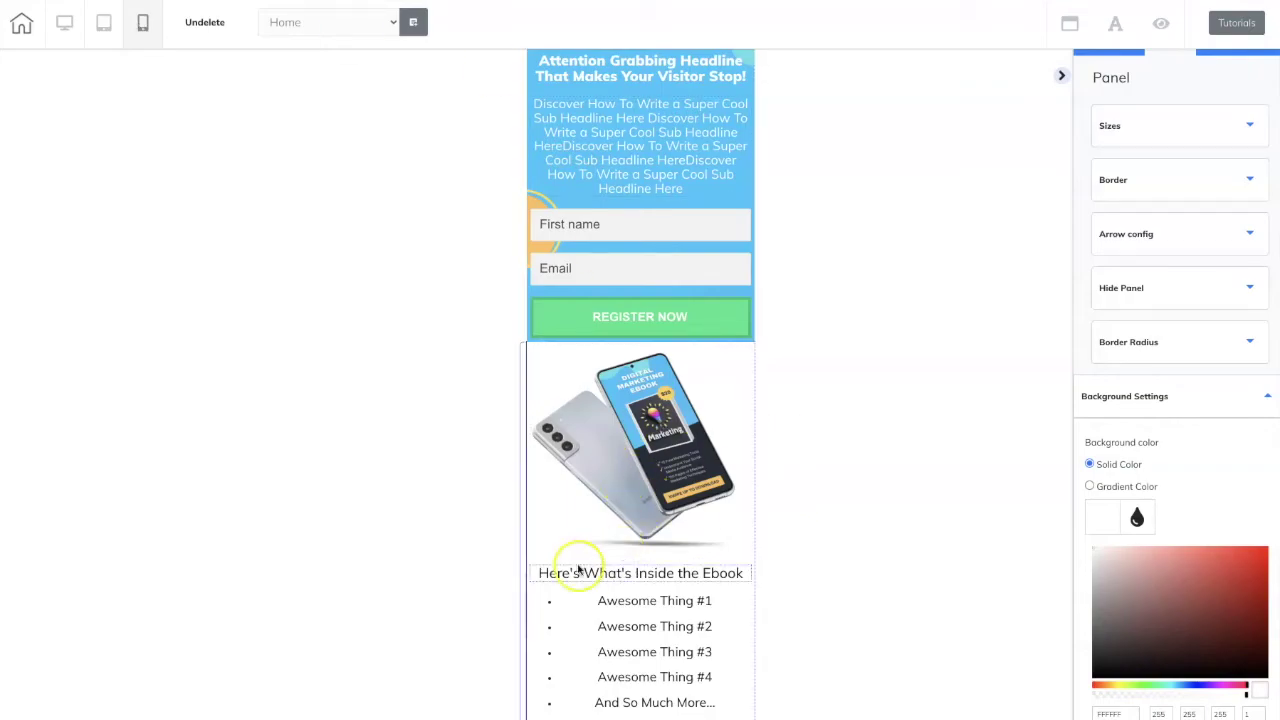
{"action": "left_click", "coordinate": [624, 475]}
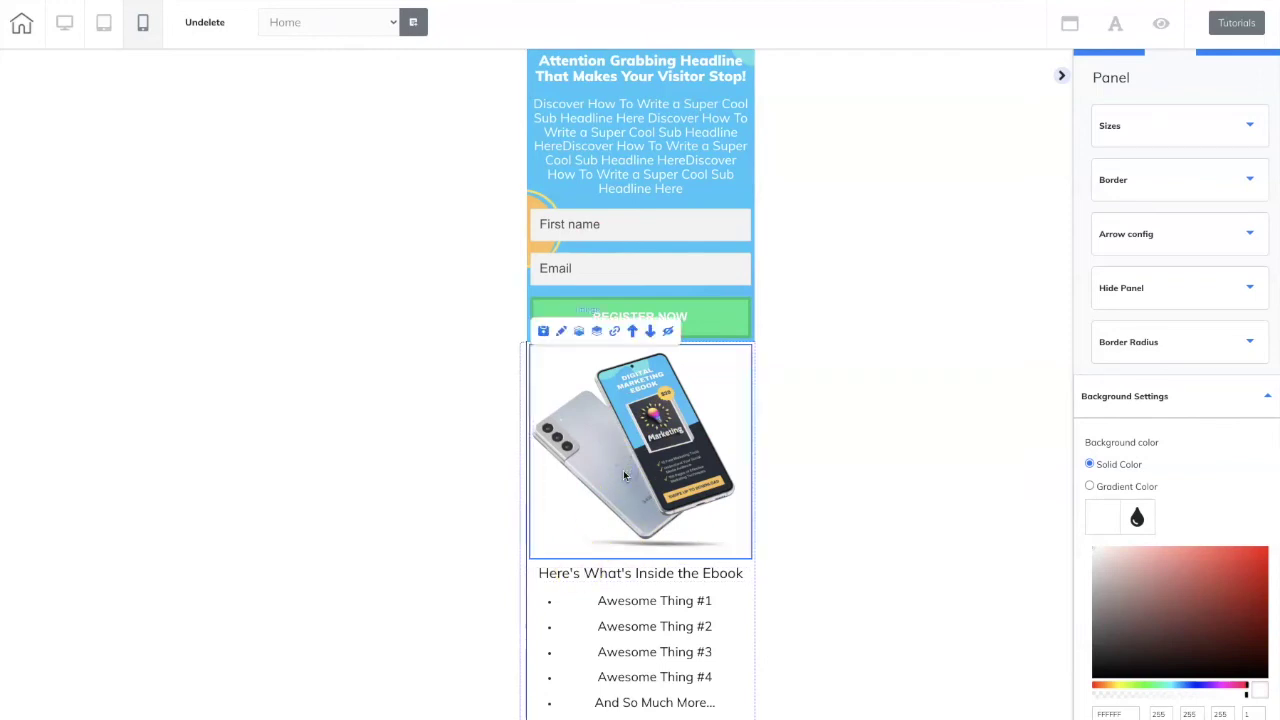
{"action": "left_click", "coordinate": [650, 332]}
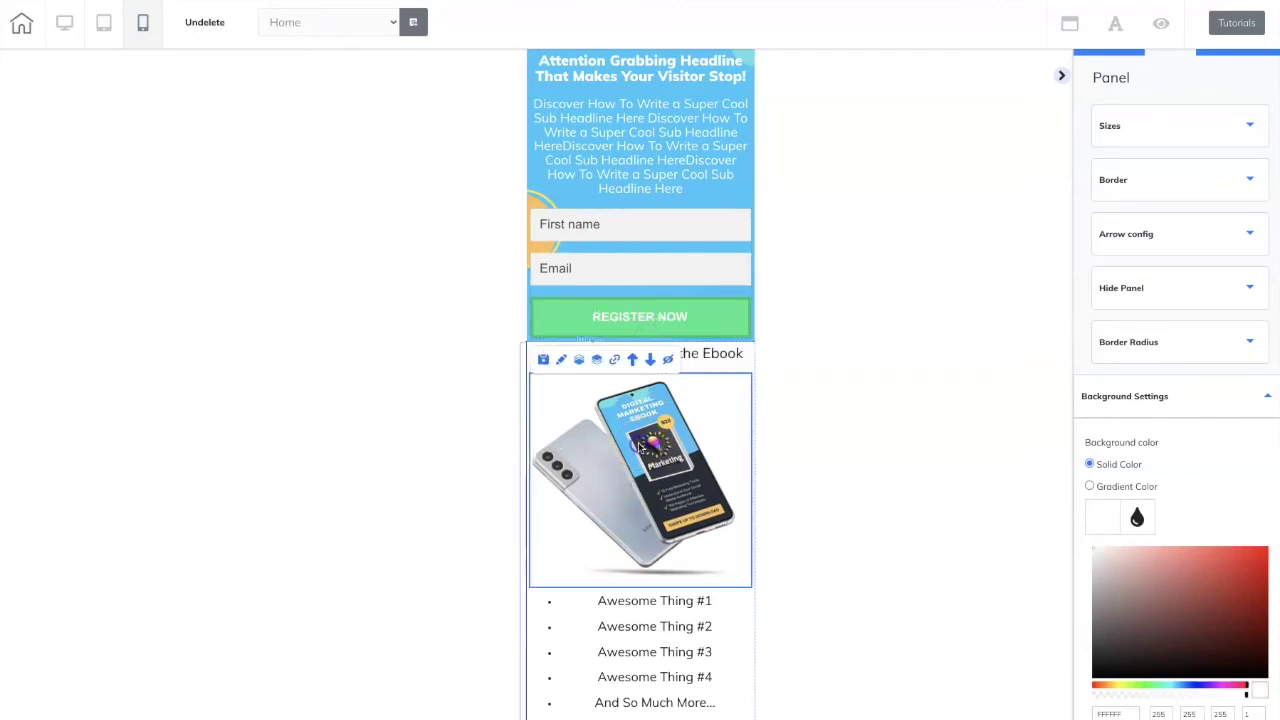
{"action": "left_click", "coordinate": [835, 467]}
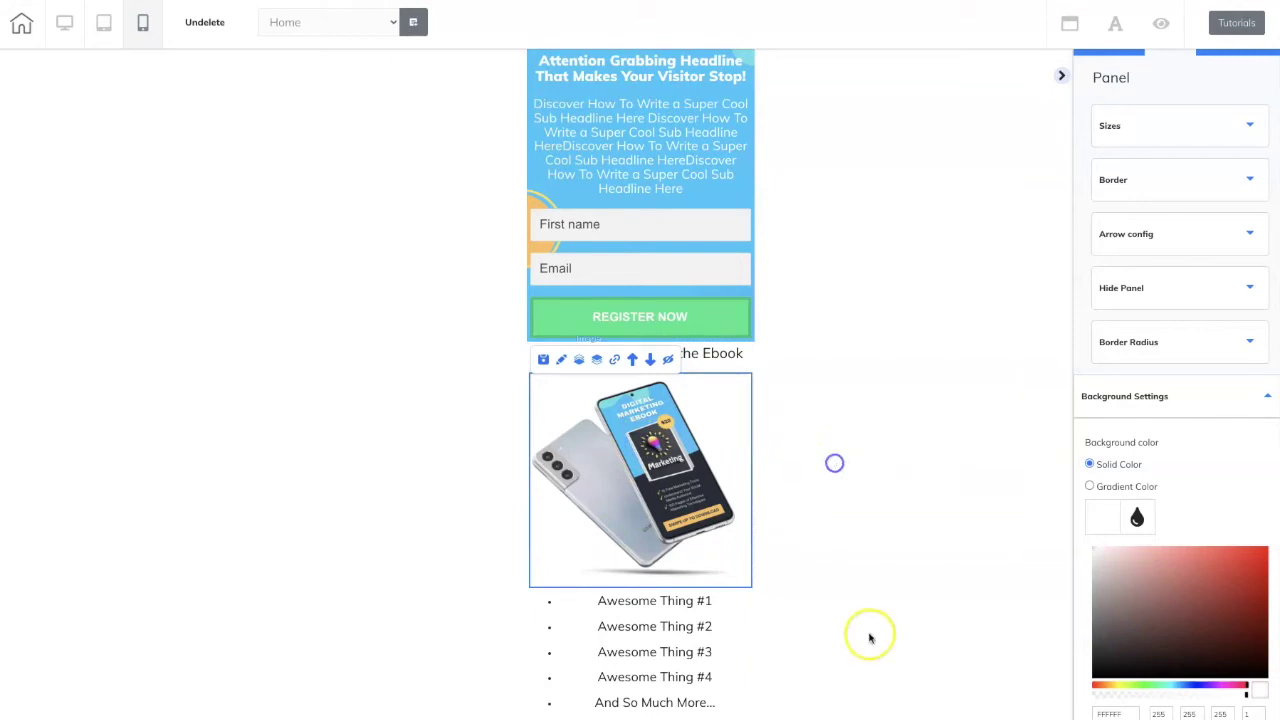
In the mobile layout, set the registration form's bottom spacing to 27 and the ebook heading's top spacing to 31.
{"action": "left_click", "coordinate": [720, 354]}
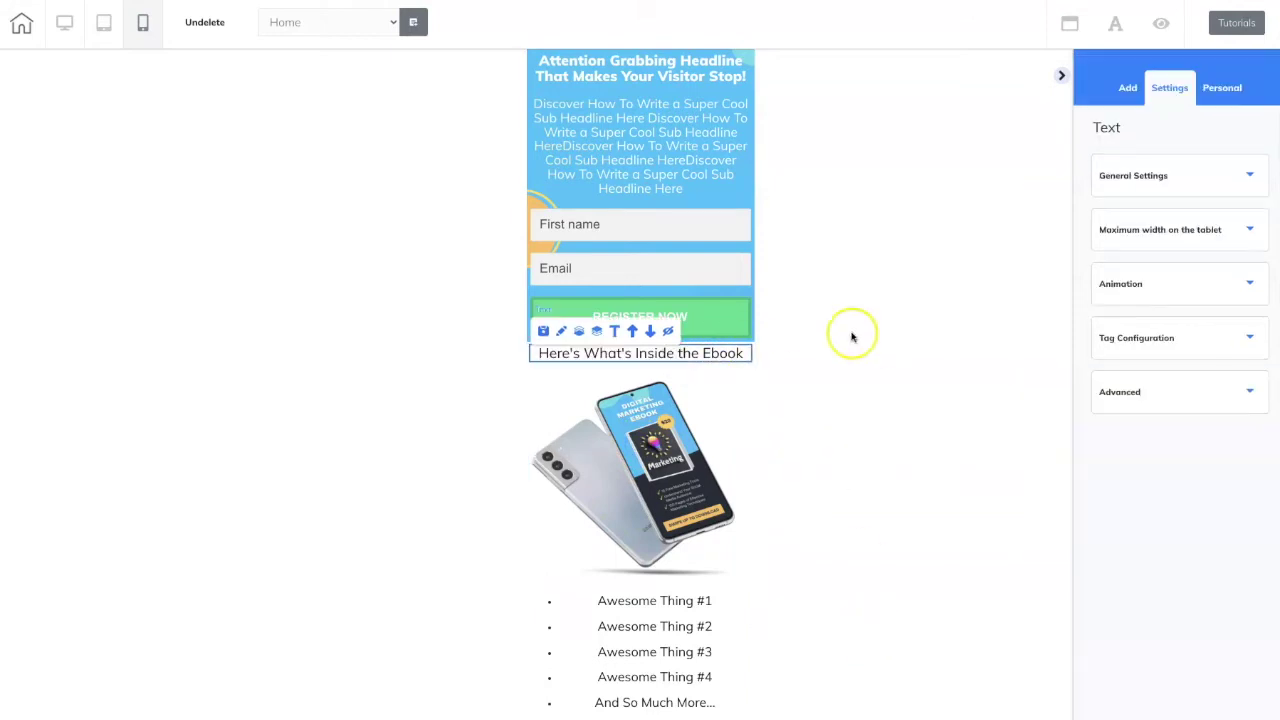
{"action": "left_click", "coordinate": [752, 341]}
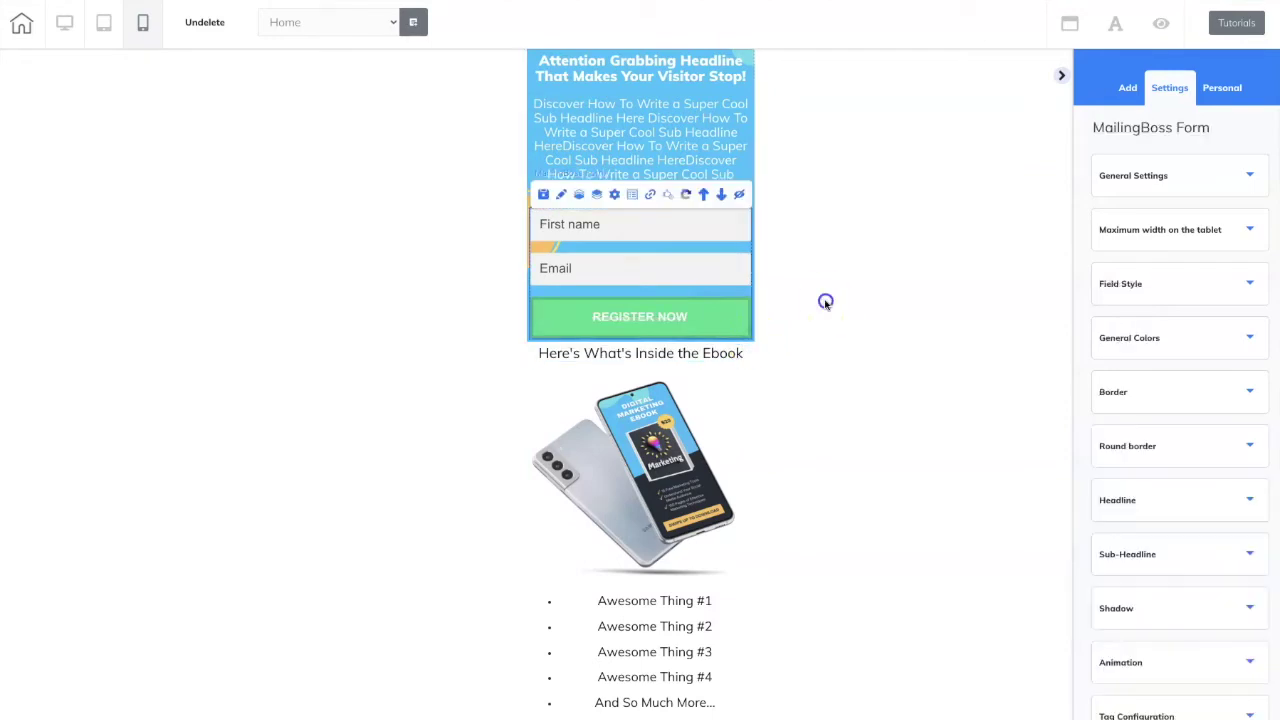
{"action": "left_click", "coordinate": [752, 341]}
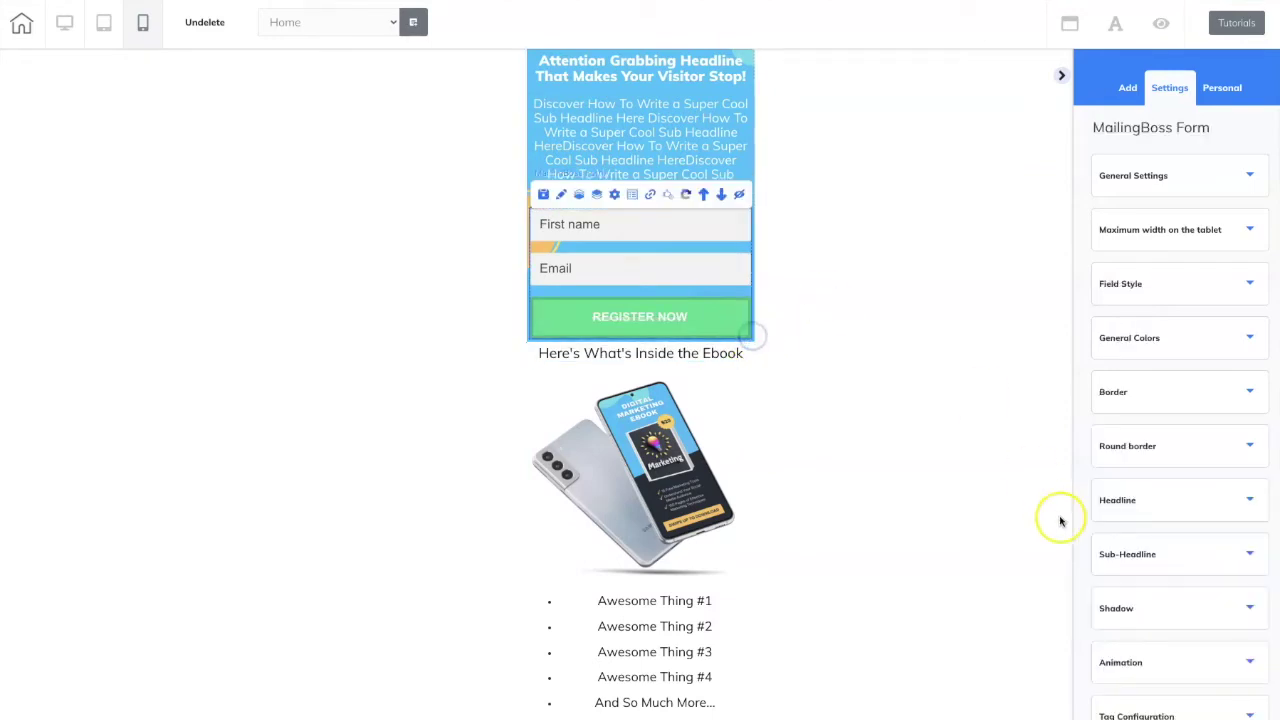
{"action": "scroll", "coordinate": [1125, 530], "scroll_direction": "down", "scroll_amount": 1}
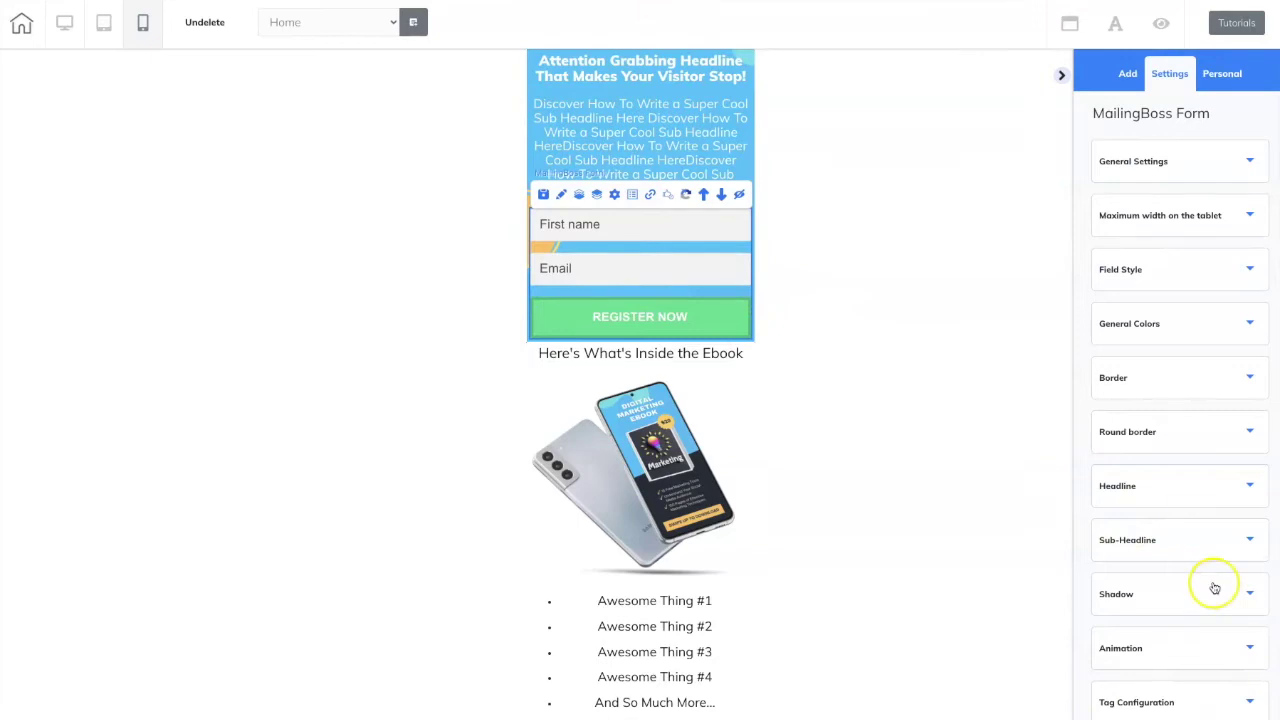
{"action": "scroll", "coordinate": [1214, 586], "scroll_direction": "down", "scroll_amount": 5}
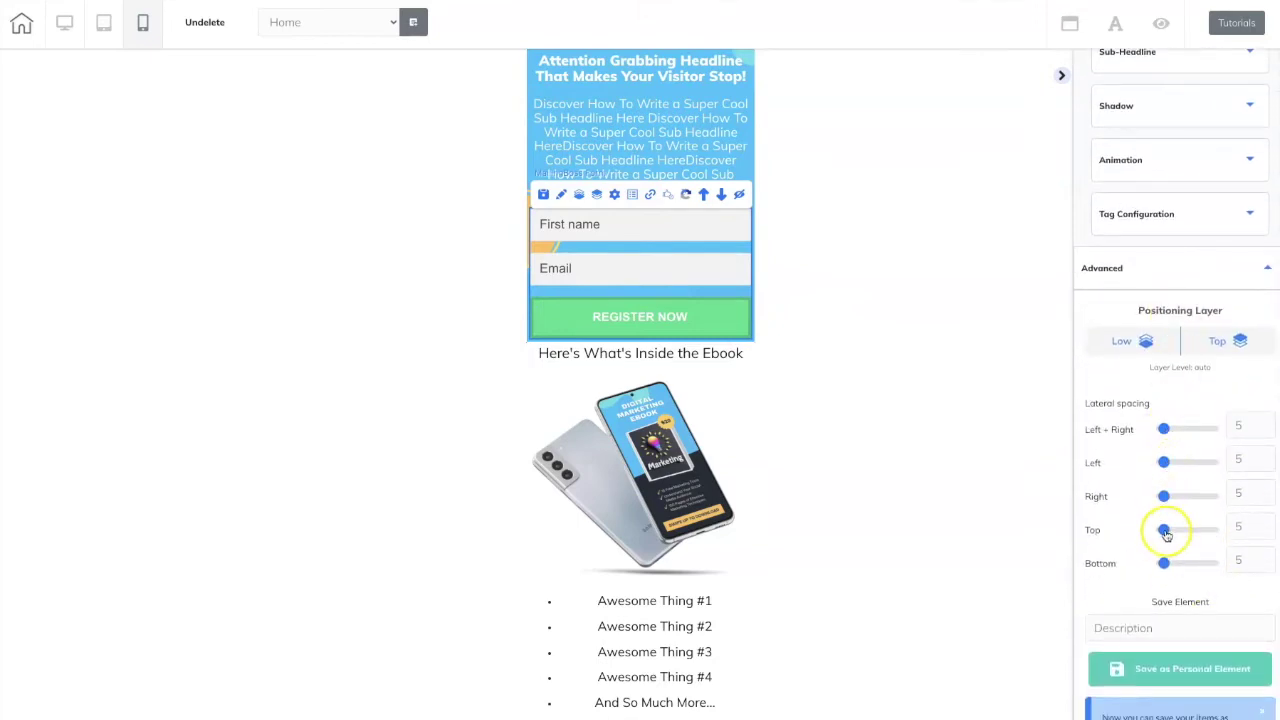
{"action": "left_click_drag", "start_coordinate": [1164, 566], "coordinate": [1175, 566]}
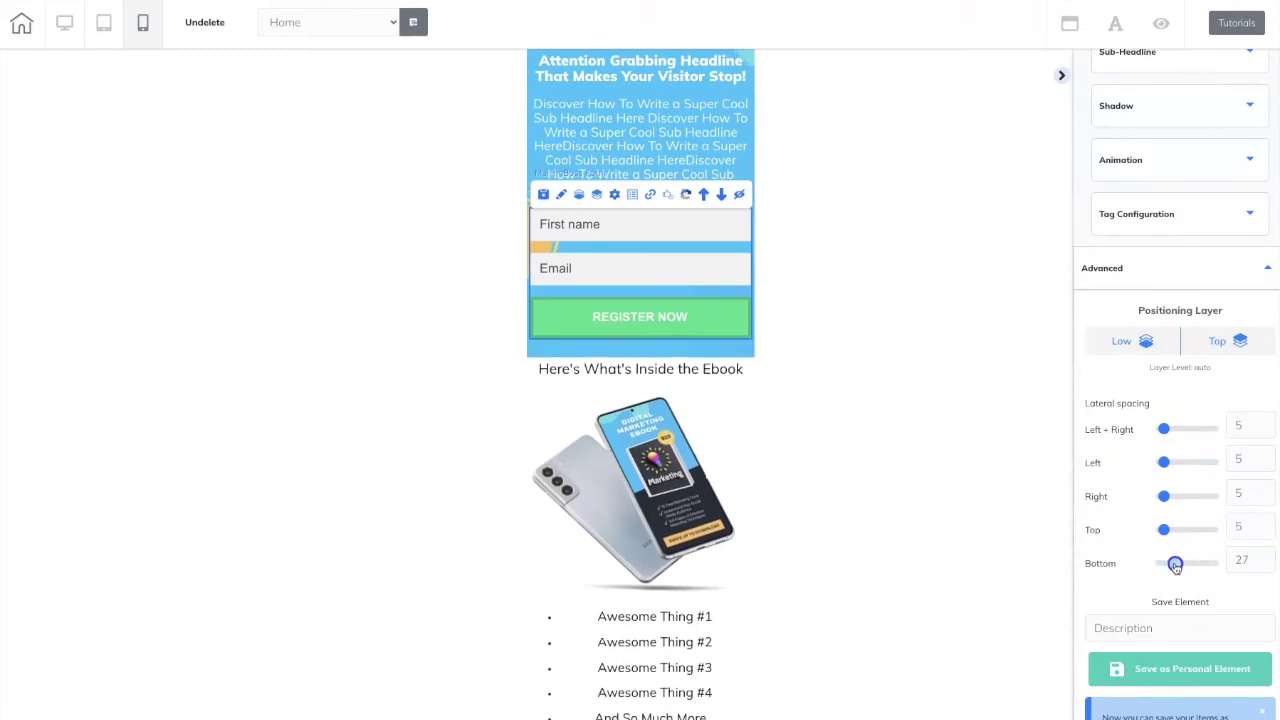
{"action": "left_click", "coordinate": [729, 370]}
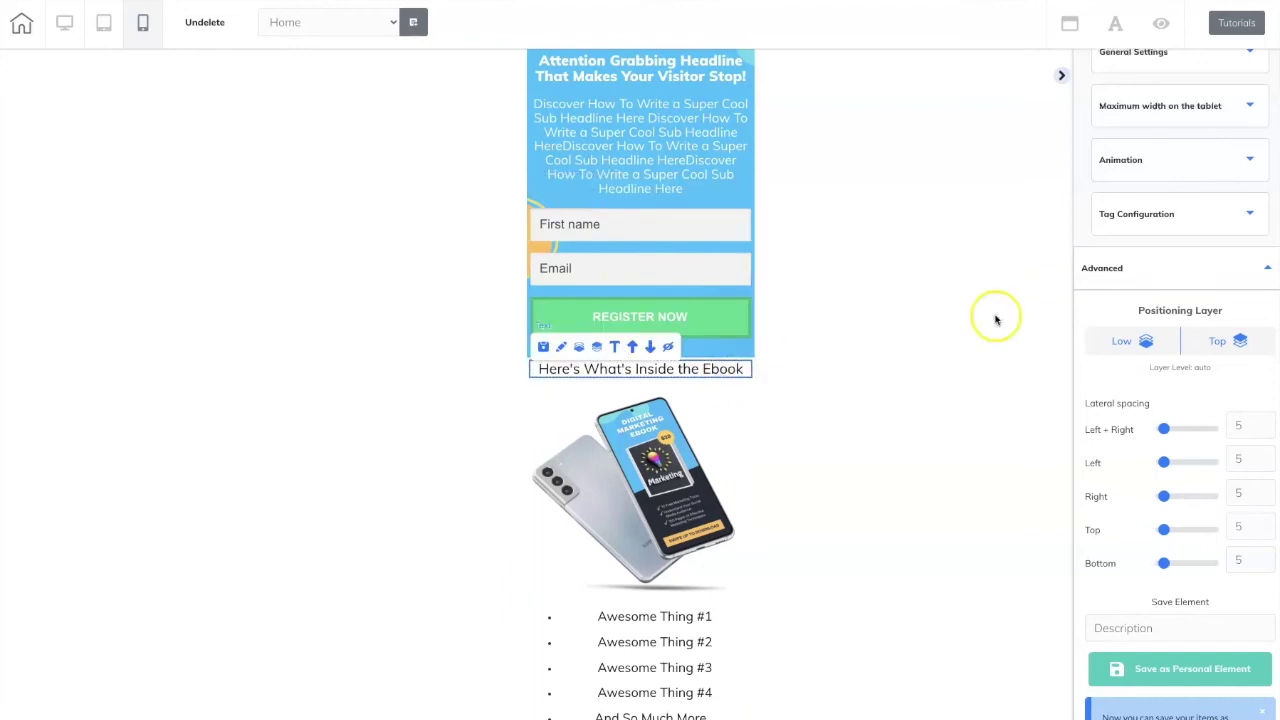
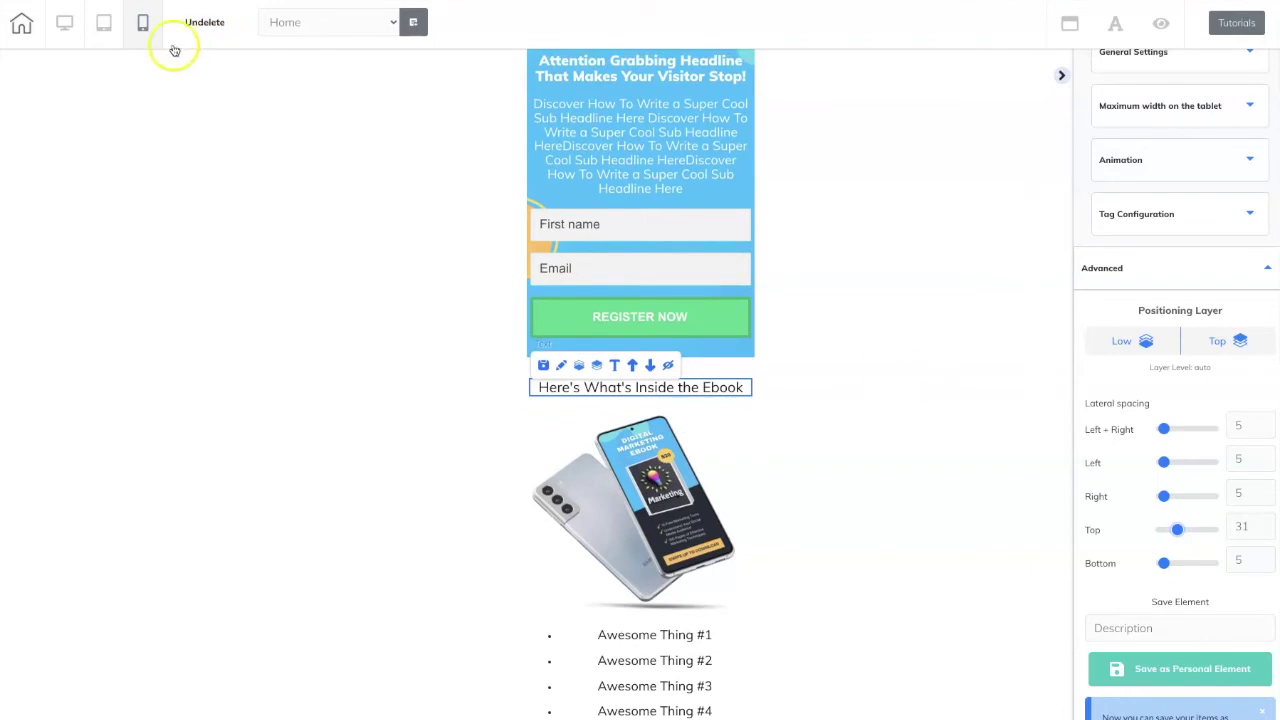
Return to the desktop layout, save the page with its mobile adjustments, and publish the site again.
{"action": "left_click", "coordinate": [61, 27]}
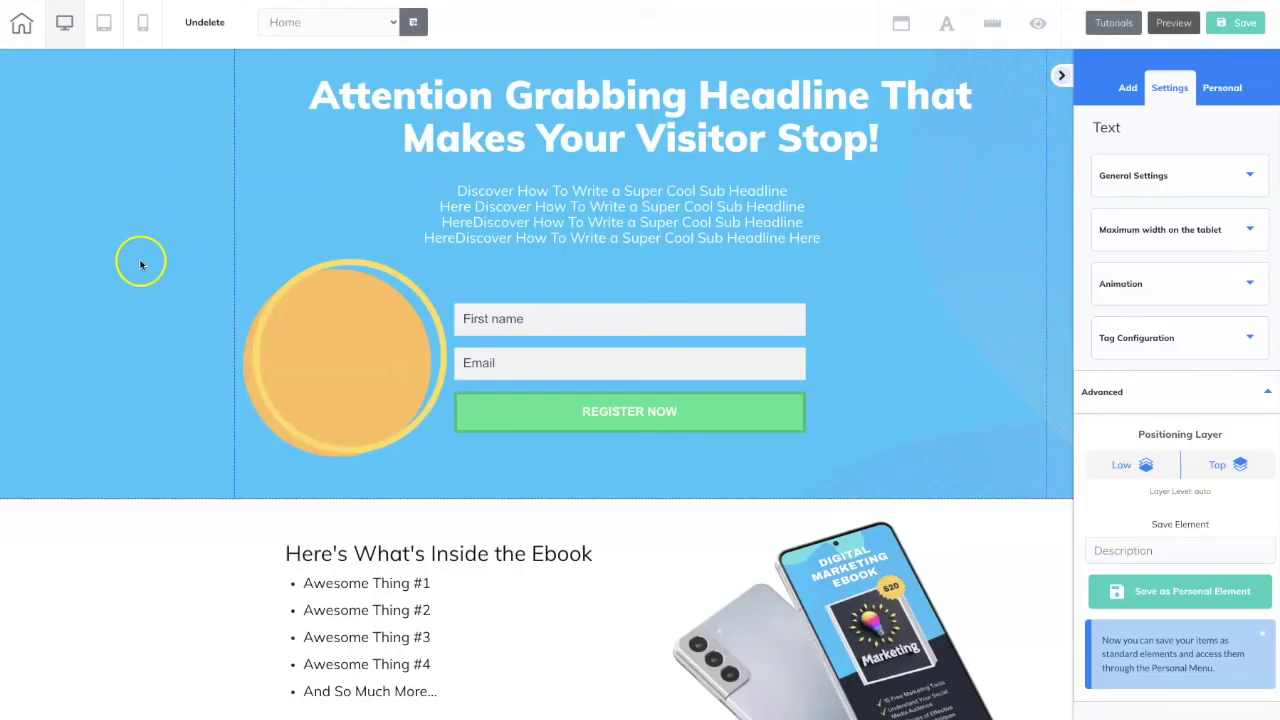
{"action": "scroll", "coordinate": [140, 262], "scroll_direction": "down", "scroll_amount": 2}
{"action": "left_click", "coordinate": [1250, 29]}
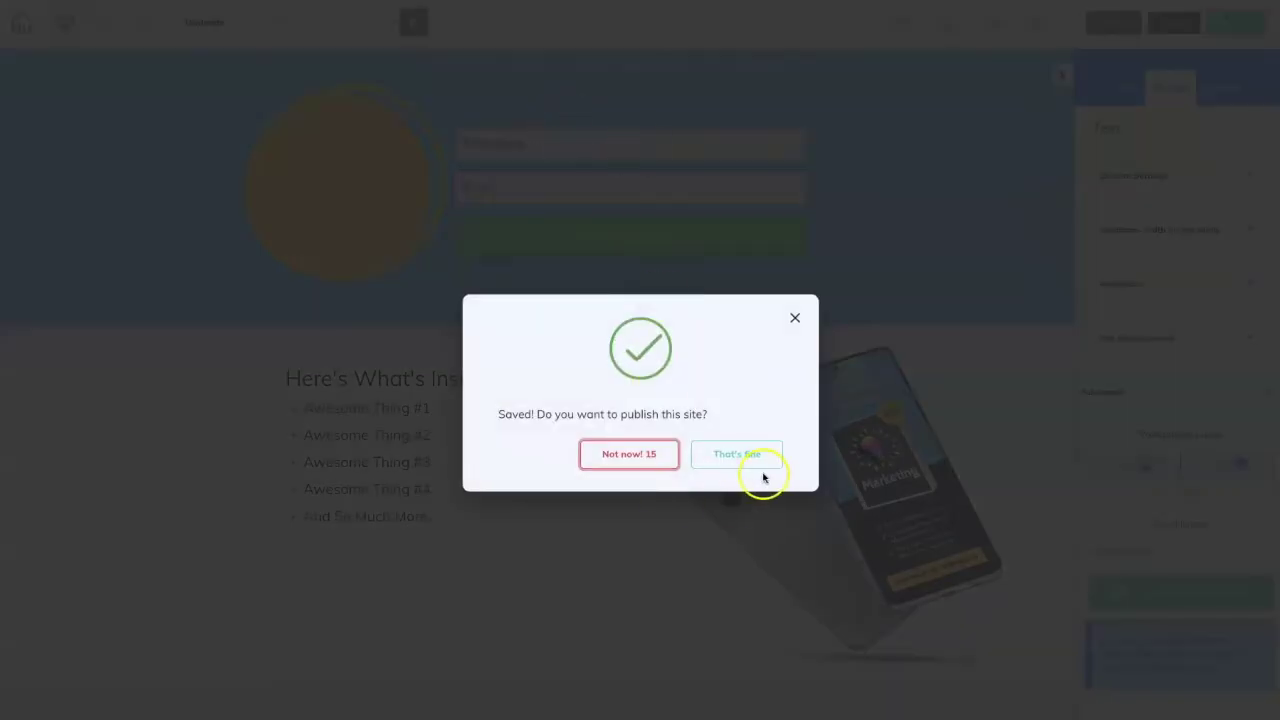
{"action": "left_click", "coordinate": [763, 462]}
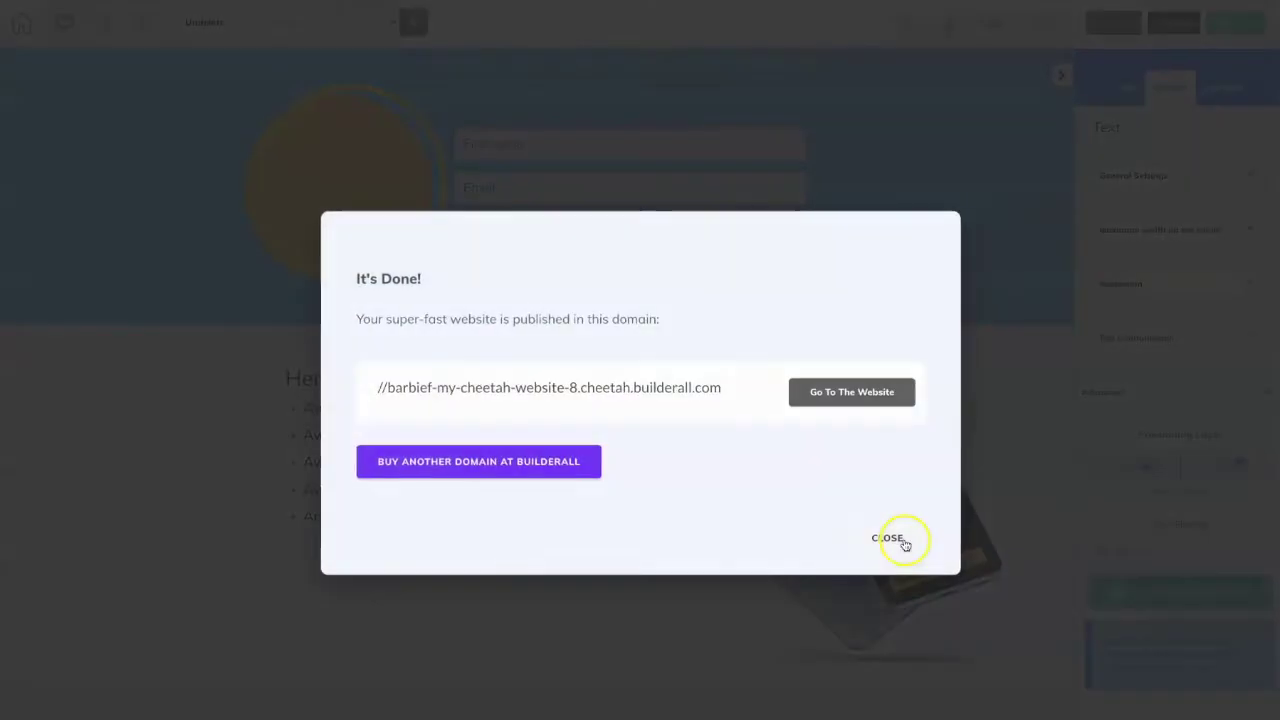
{"action": "left_click", "coordinate": [895, 537]}
Exit the page editor to the My Cheetah website page list and republish the site.
{"action": "left_click", "coordinate": [20, 28]}
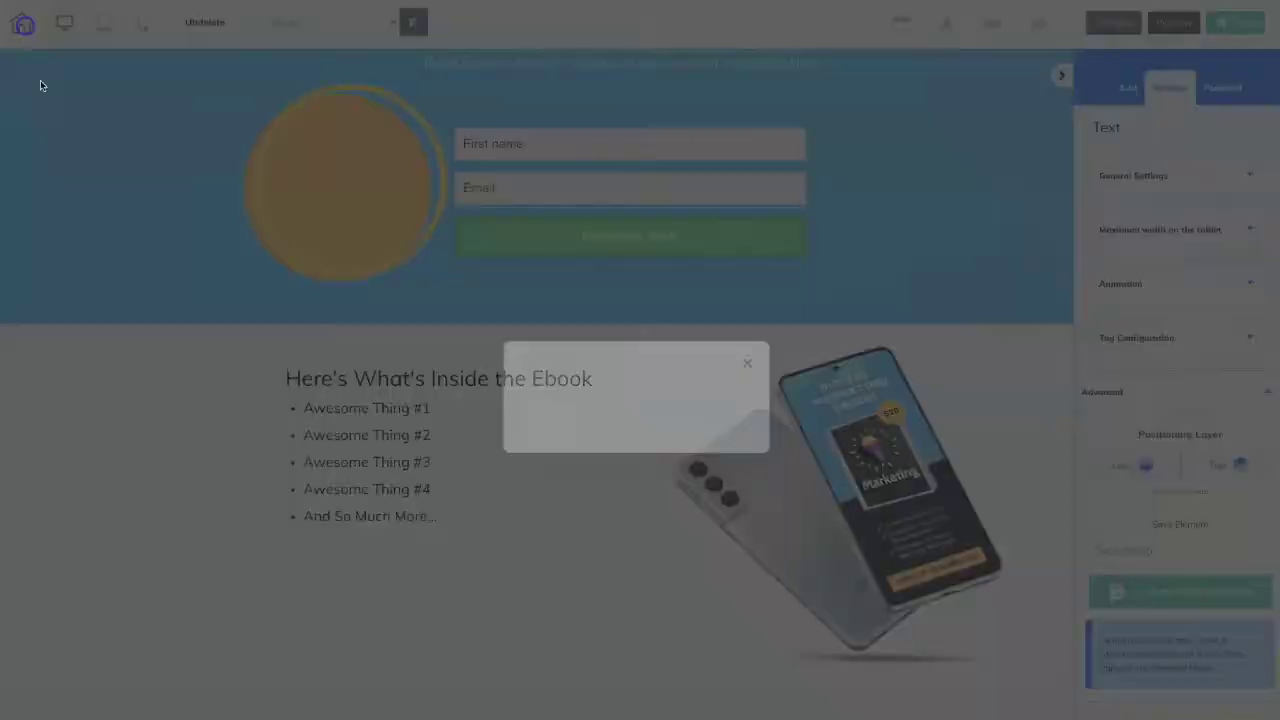
{"action": "left_click", "coordinate": [714, 420]}
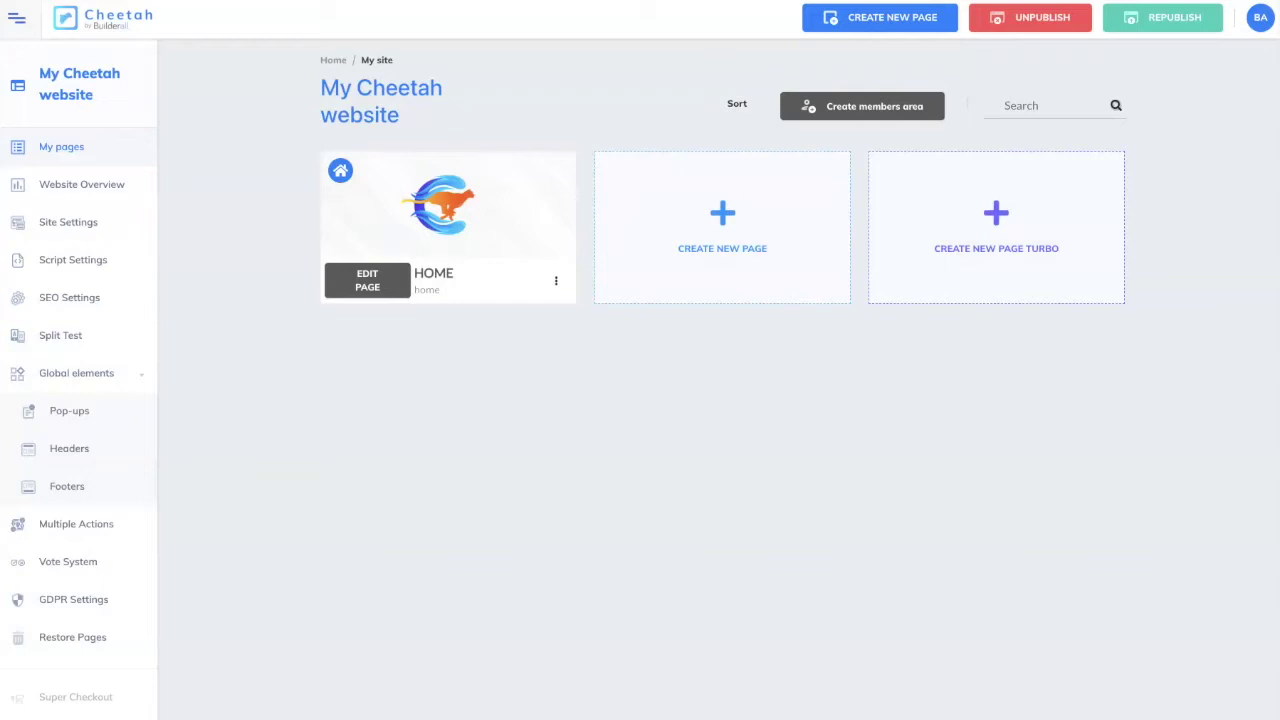
{"action": "left_click", "coordinate": [1185, 20]}
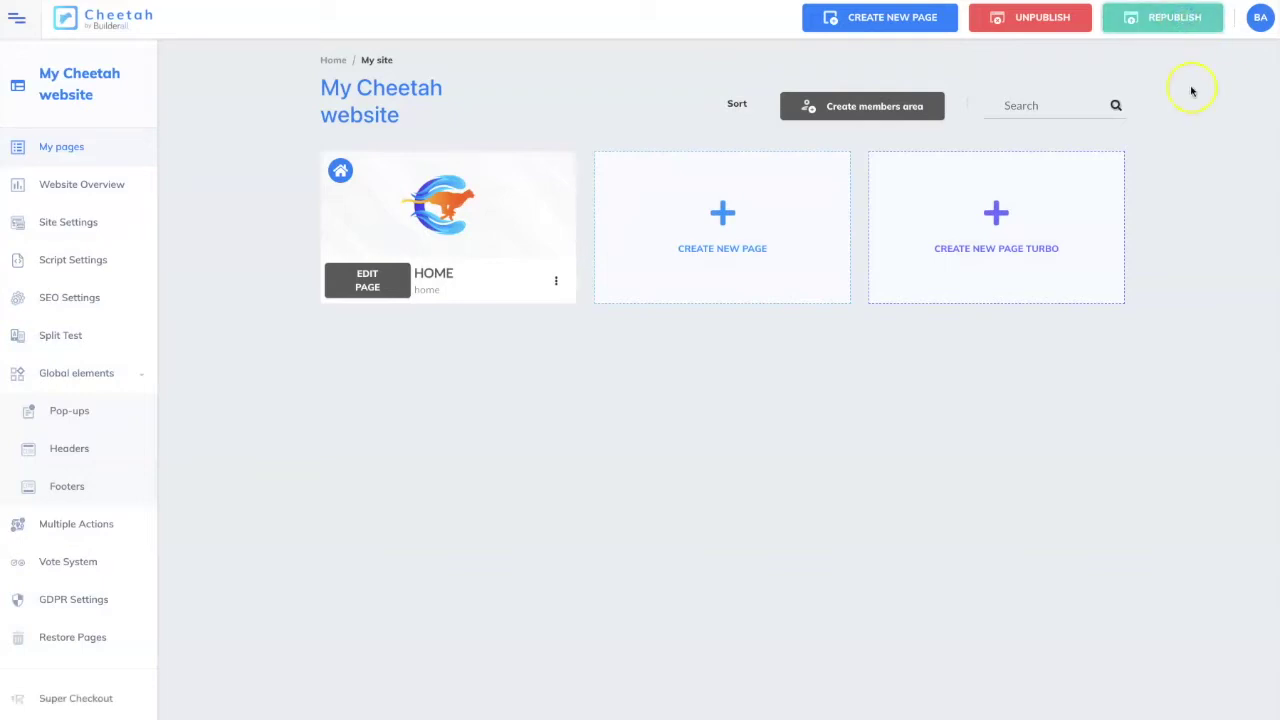
Open the published Home page of the site and look over the registration form and phone mockup sections.
{"action": "left_click", "coordinate": [556, 280]}
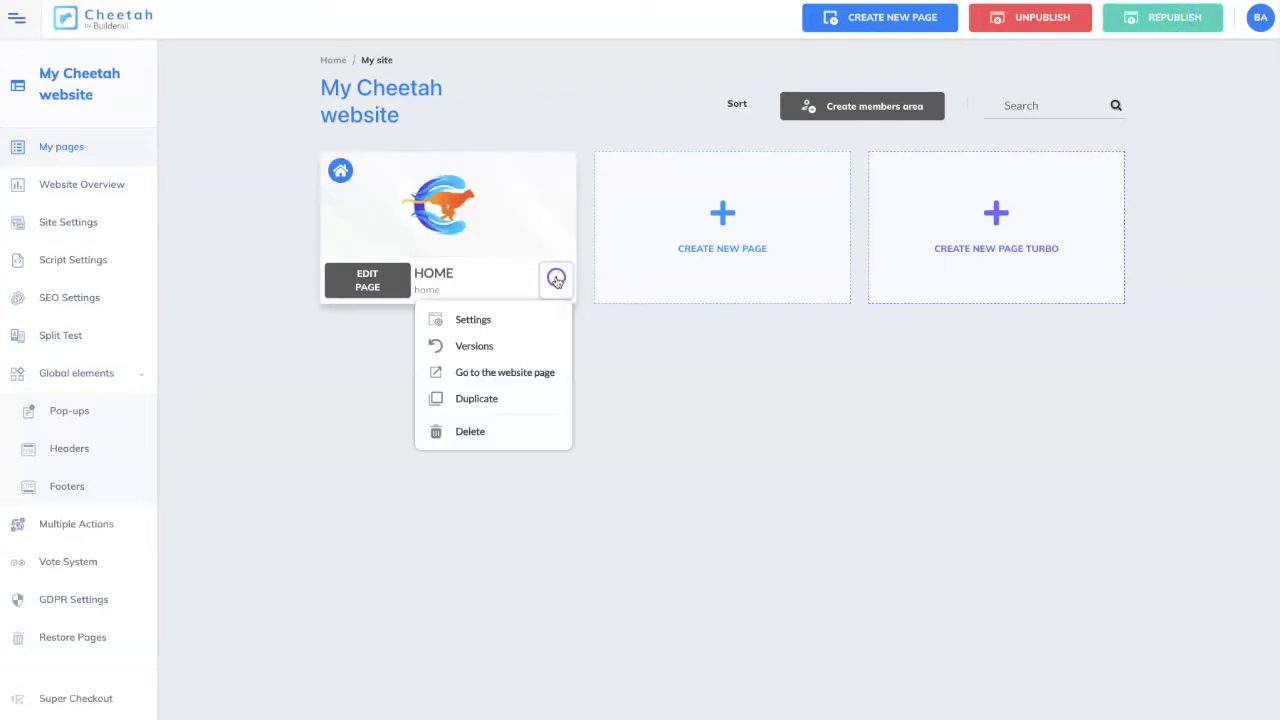
{"action": "left_click", "coordinate": [533, 373]}
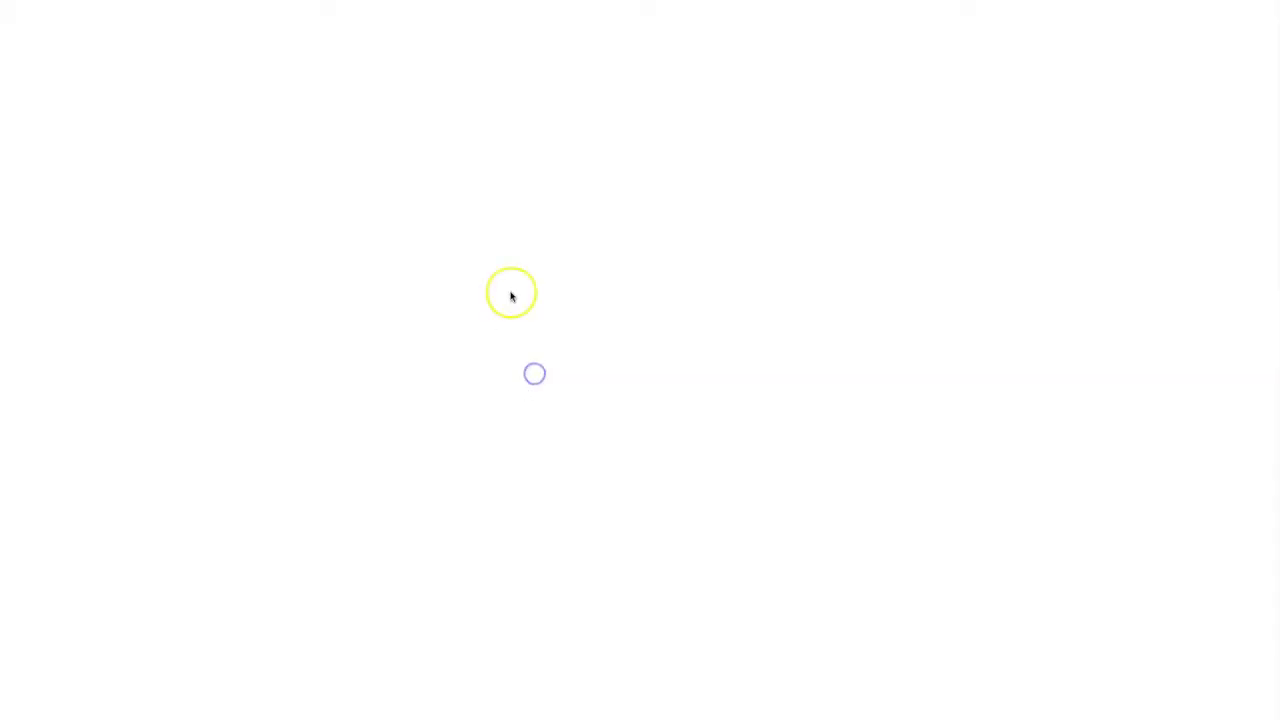
{"action": "scroll", "coordinate": [117, 233], "scroll_direction": "down", "scroll_amount": 1}
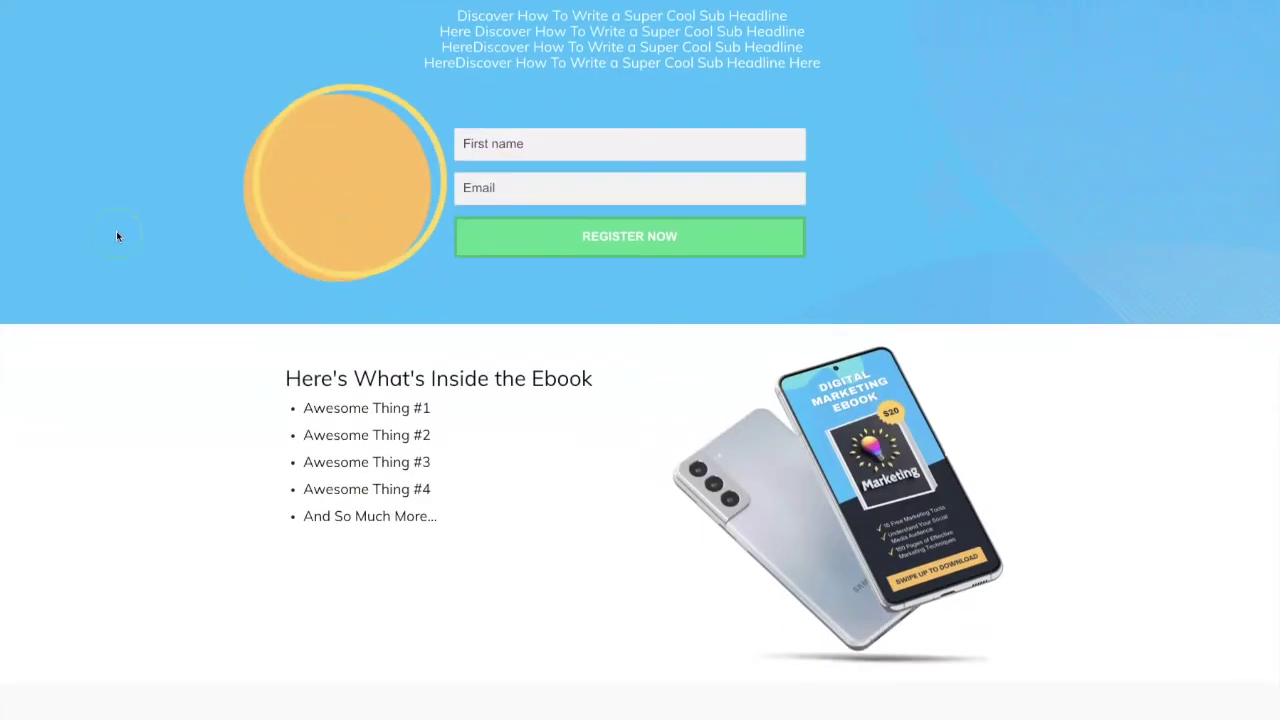
{"action": "scroll", "coordinate": [116, 236], "scroll_direction": "up", "scroll_amount": 1}
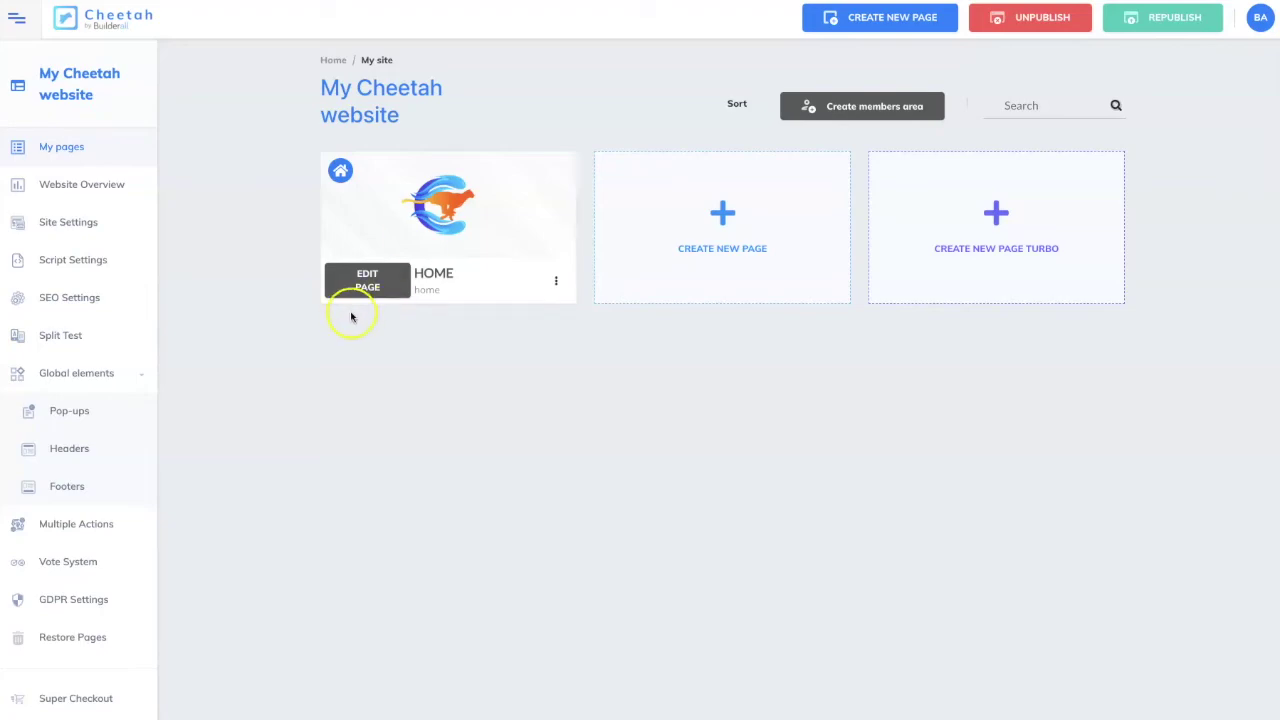
Reopen the Home page for editing and give the phone mockup image a When Visible fadeInRightBig animation at fast speed.
{"action": "left_click", "coordinate": [371, 294]}
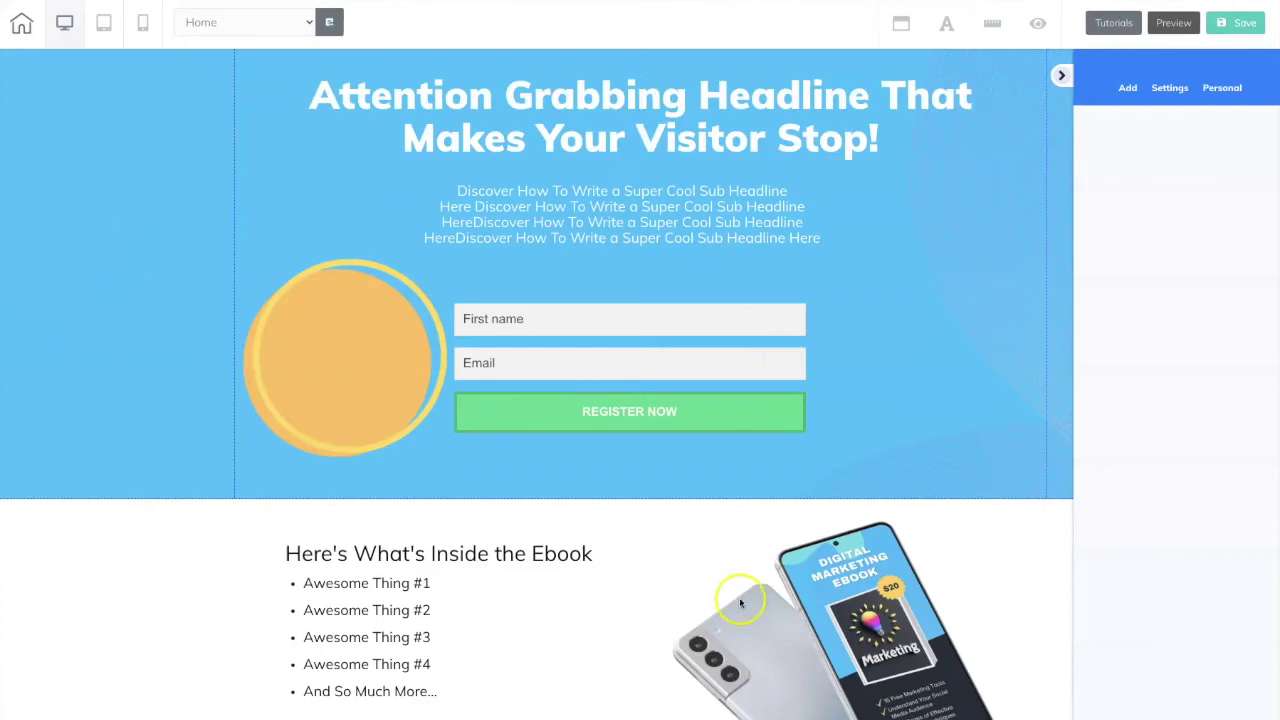
{"action": "left_click", "coordinate": [848, 618]}
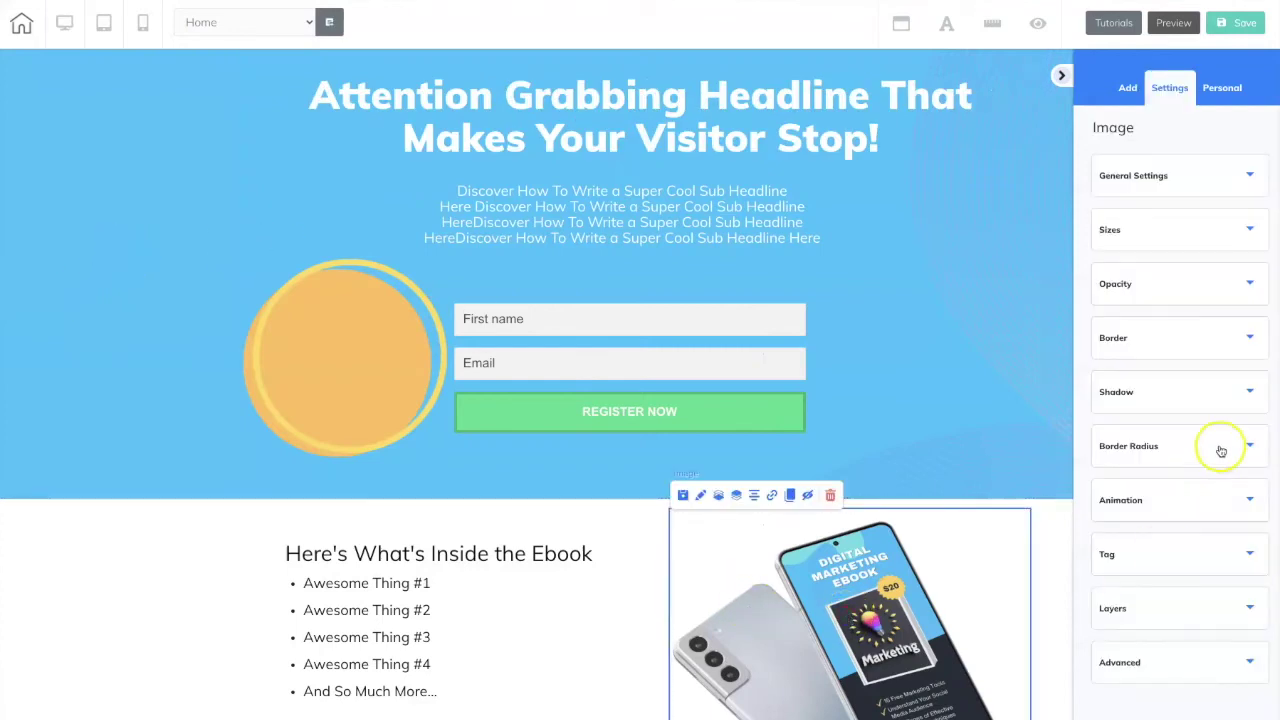
{"action": "left_click", "coordinate": [1250, 500]}
{"action": "scroll", "coordinate": [1250, 500], "scroll_direction": "down", "scroll_amount": 2}
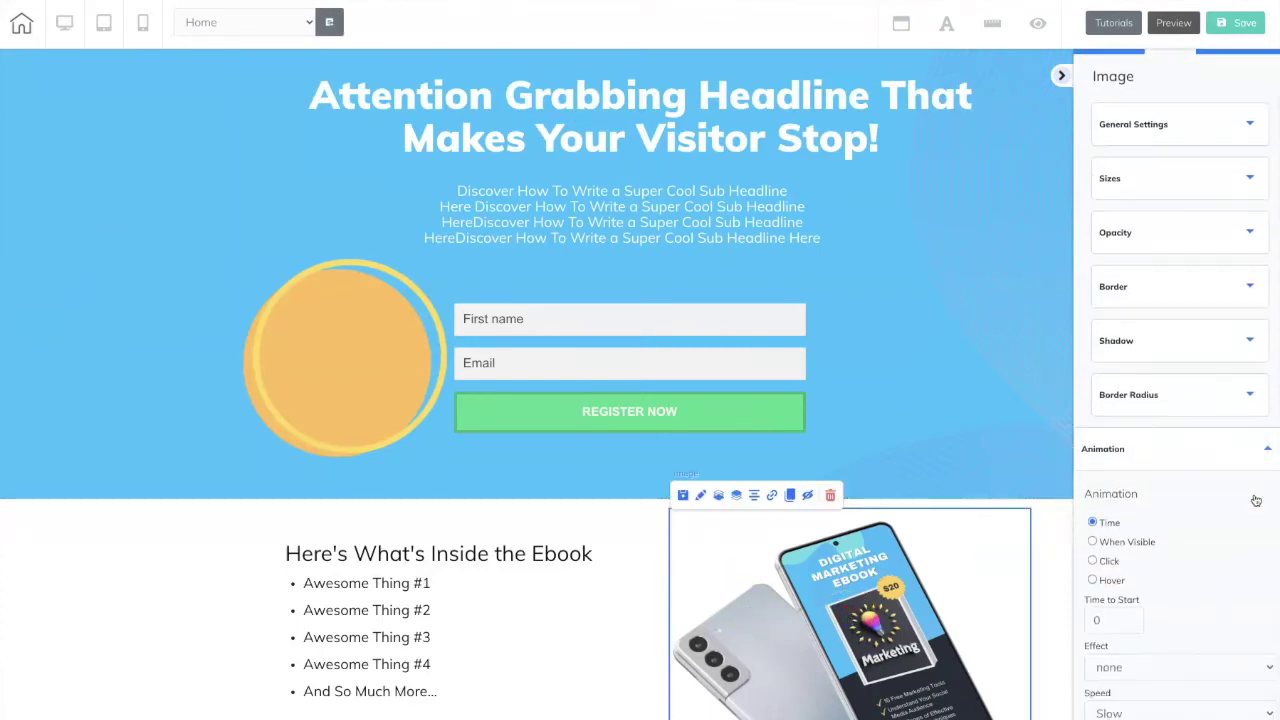
{"action": "left_click", "coordinate": [1093, 447]}
{"action": "scroll", "coordinate": [1194, 466], "scroll_direction": "down", "scroll_amount": 3}
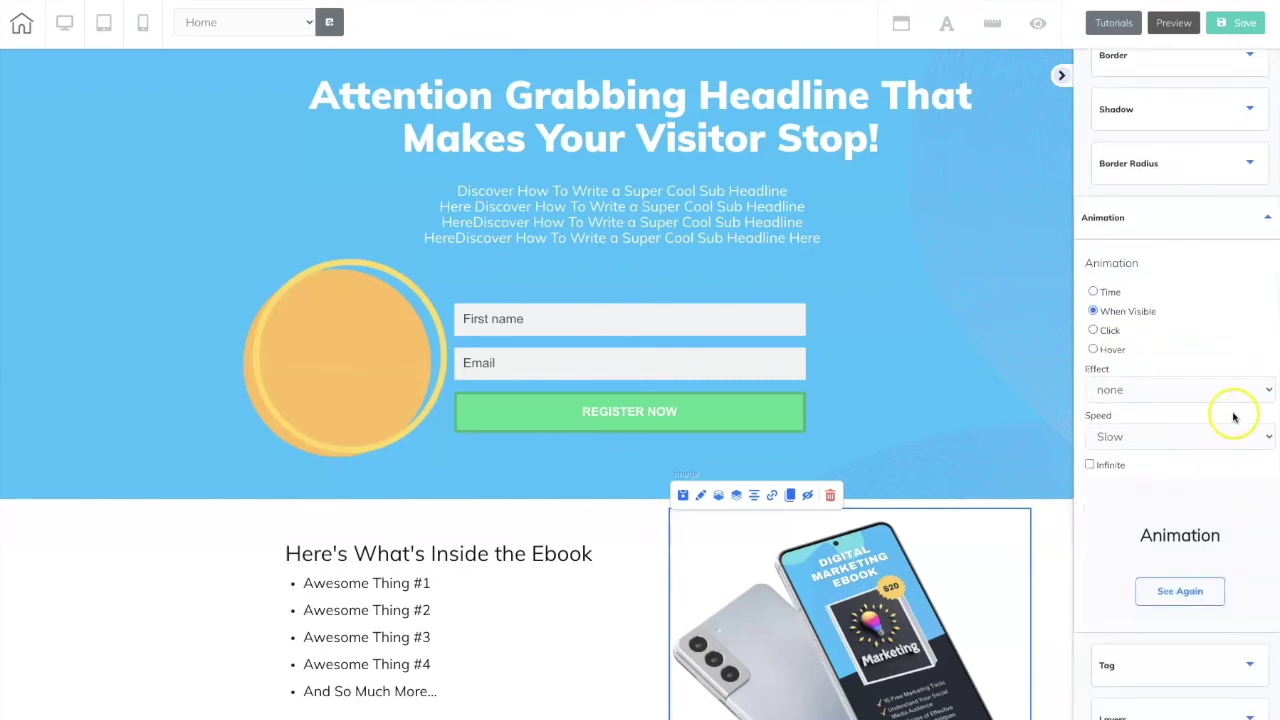
{"action": "left_click", "coordinate": [1234, 390]}
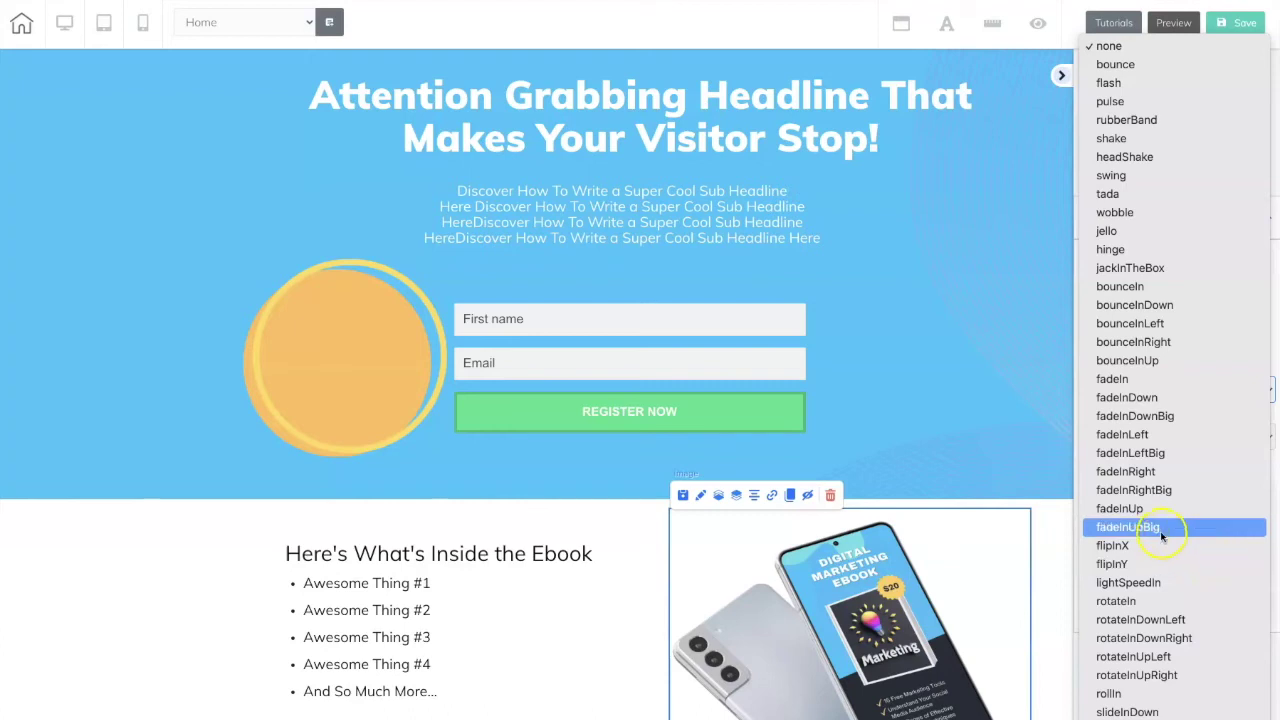
{"action": "left_click", "coordinate": [1160, 490]}
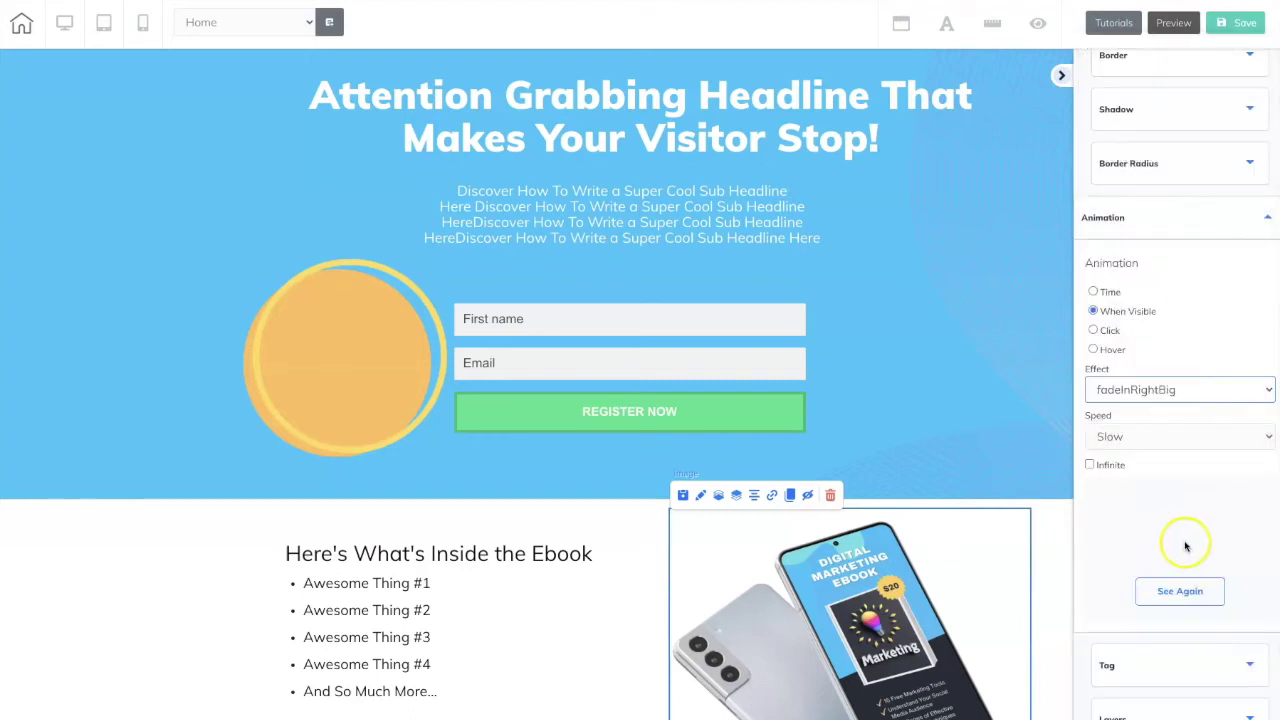
{"action": "left_click", "coordinate": [1136, 439]}
{"action": "left_click", "coordinate": [1132, 472]}
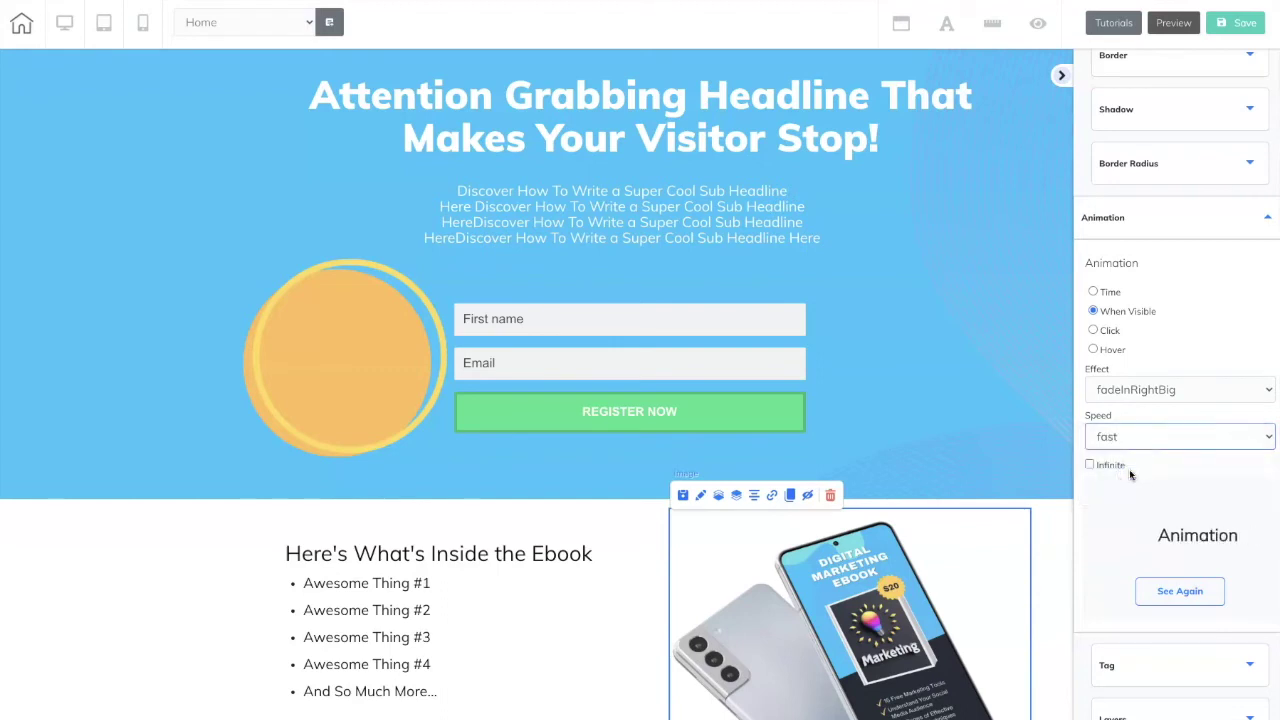
Save and publish the page with the image animation, exit to the My Cheetah website page list, and republish the site.
{"action": "left_click", "coordinate": [1240, 22]}
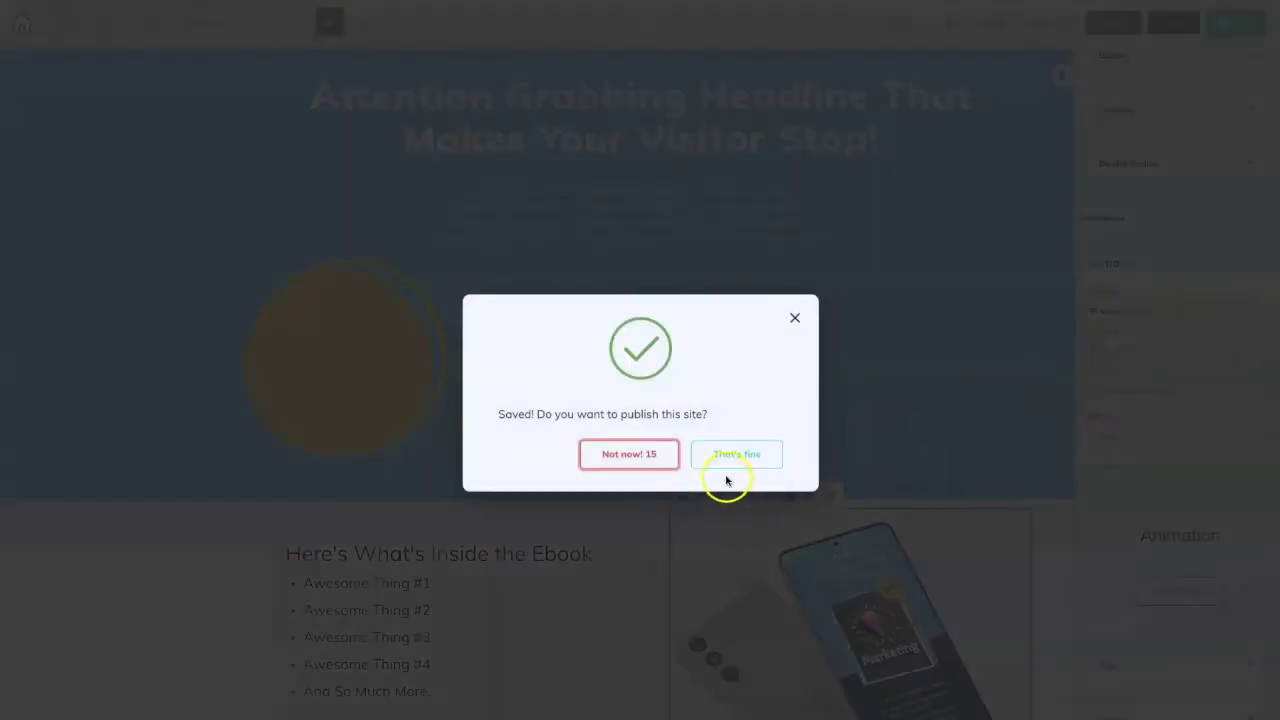
{"action": "left_click", "coordinate": [730, 456]}
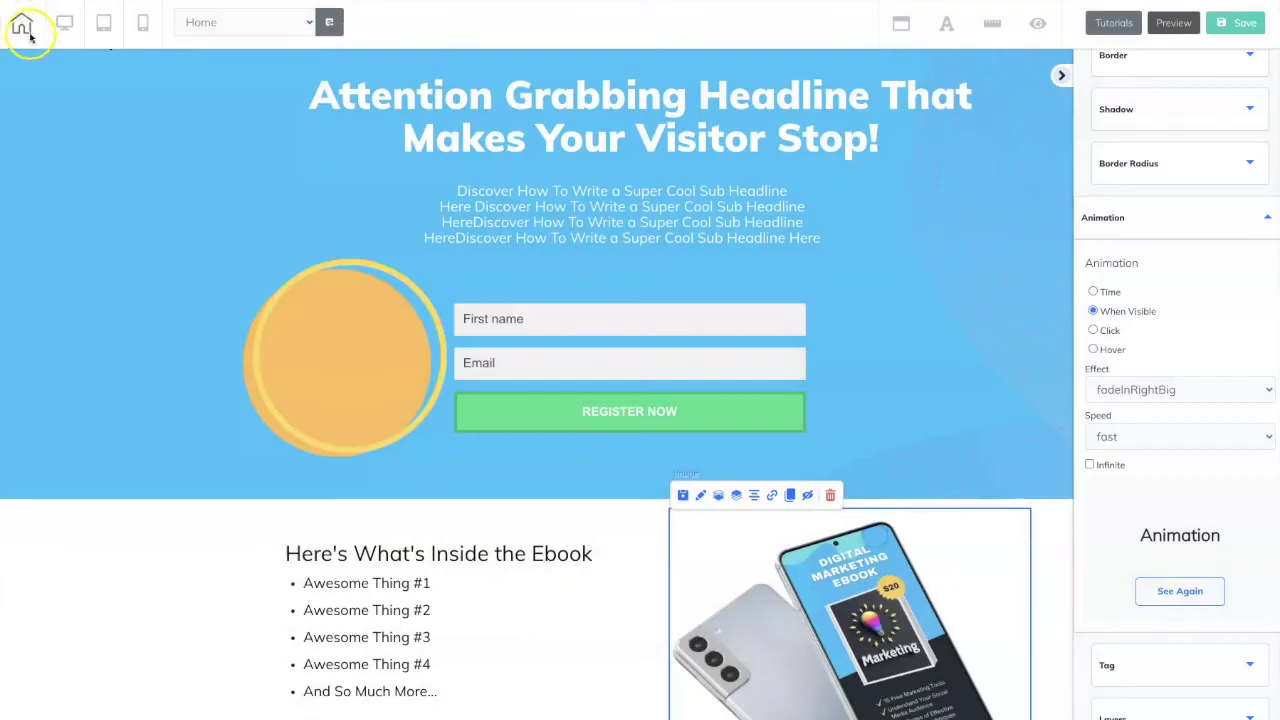
{"action": "left_click", "coordinate": [21, 22]}
{"action": "left_click", "coordinate": [698, 418]}
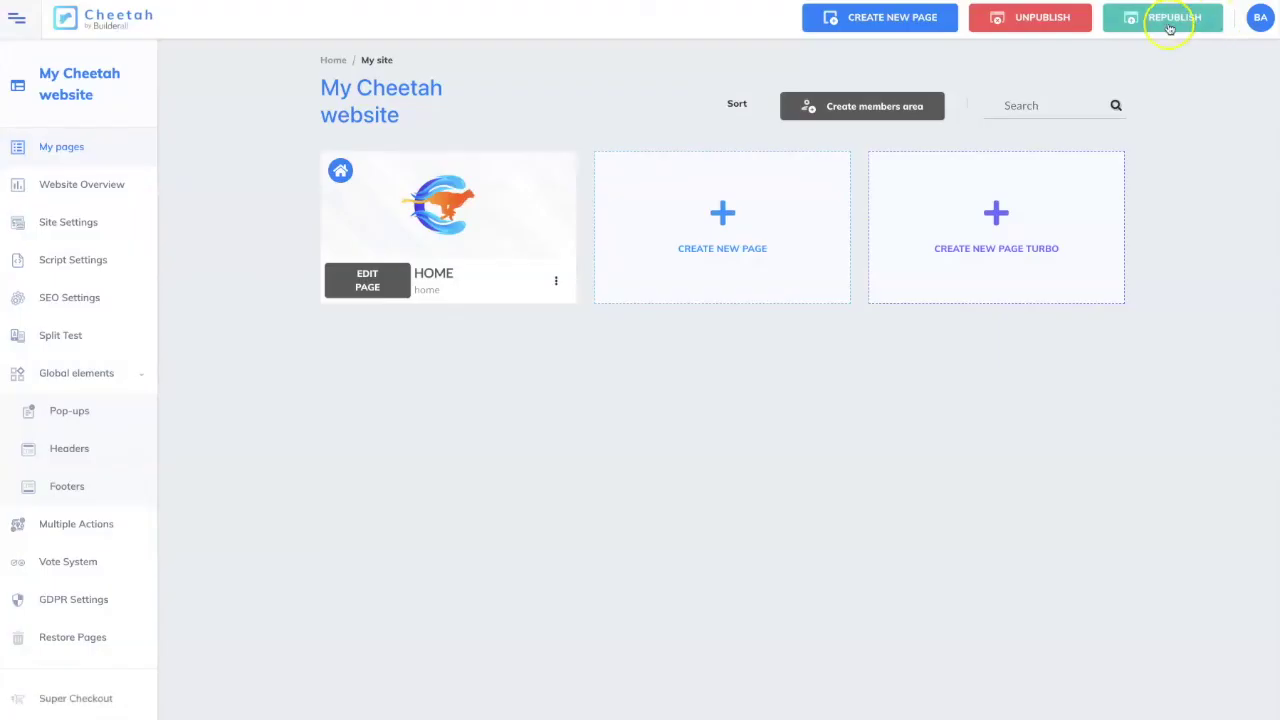
{"action": "left_click", "coordinate": [1170, 28]}
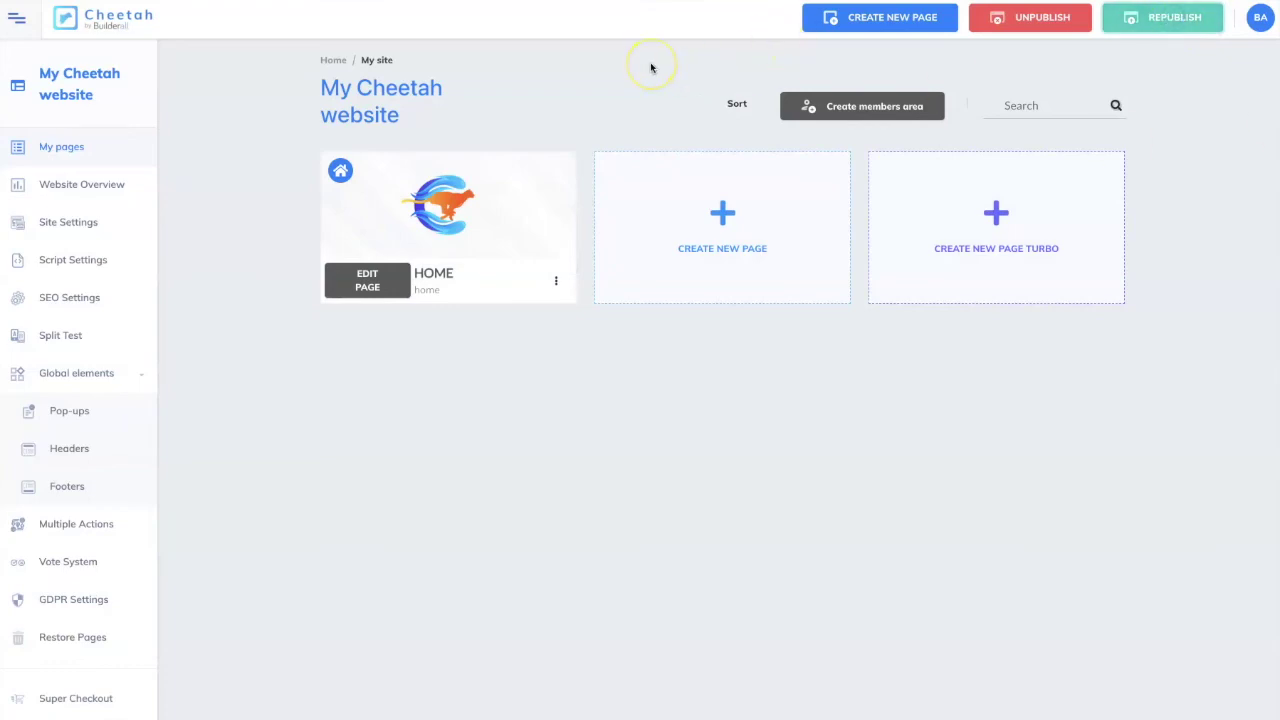
Open the republished Home page and check how the phone mockup animates beside the ebook list.
{"action": "left_click", "coordinate": [556, 281]}
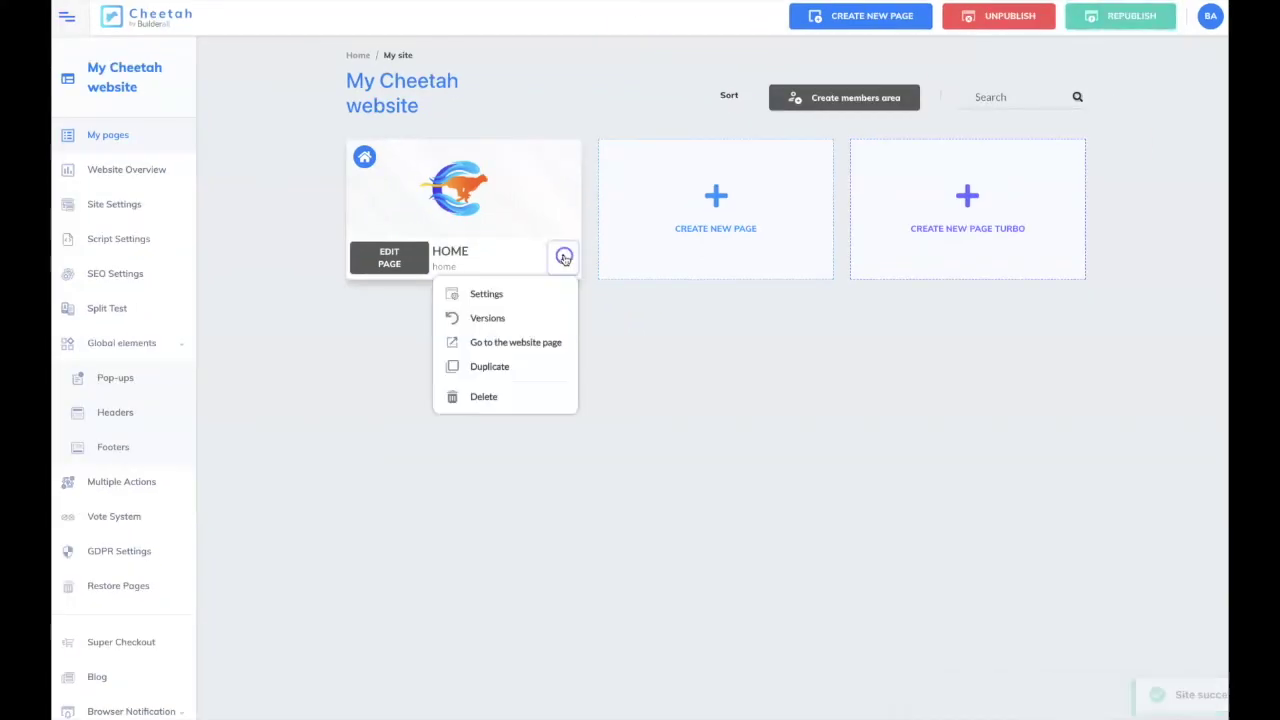
{"action": "left_click", "coordinate": [549, 343]}
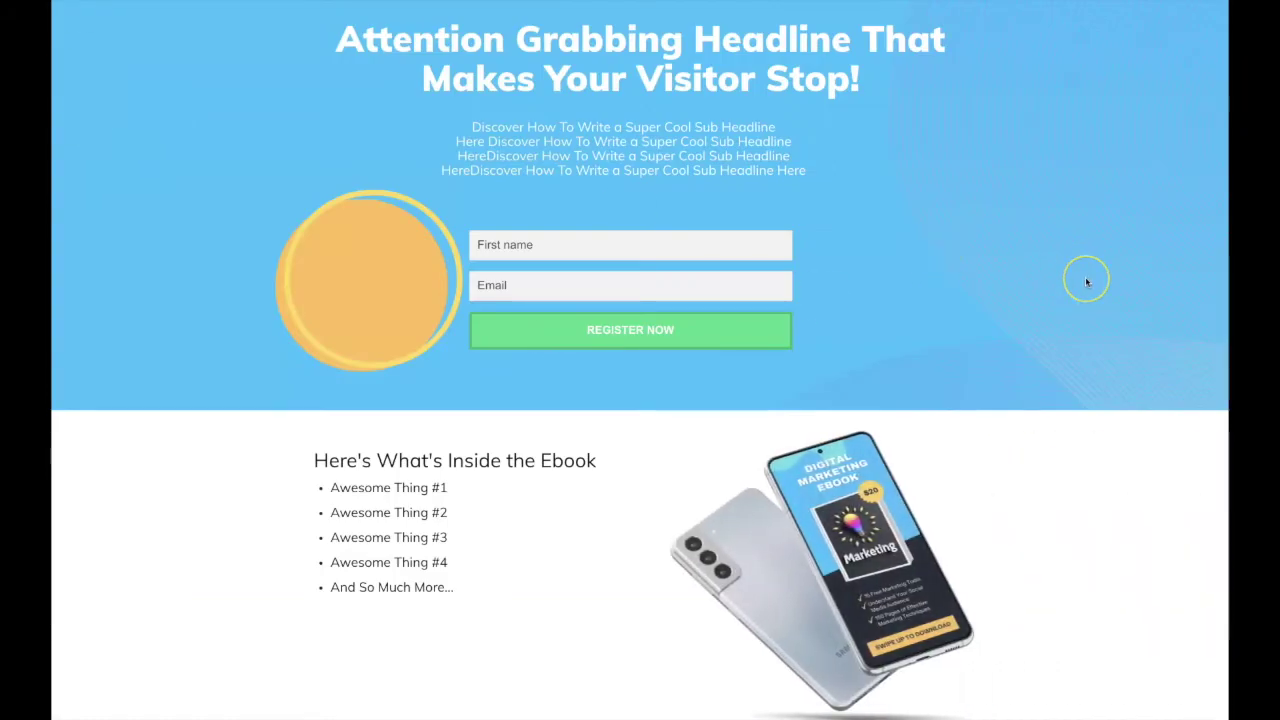
{"action": "scroll", "coordinate": [1087, 281], "scroll_direction": "down", "scroll_amount": 1}
{"action": "scroll", "coordinate": [1087, 281], "scroll_direction": "up", "scroll_amount": 1}
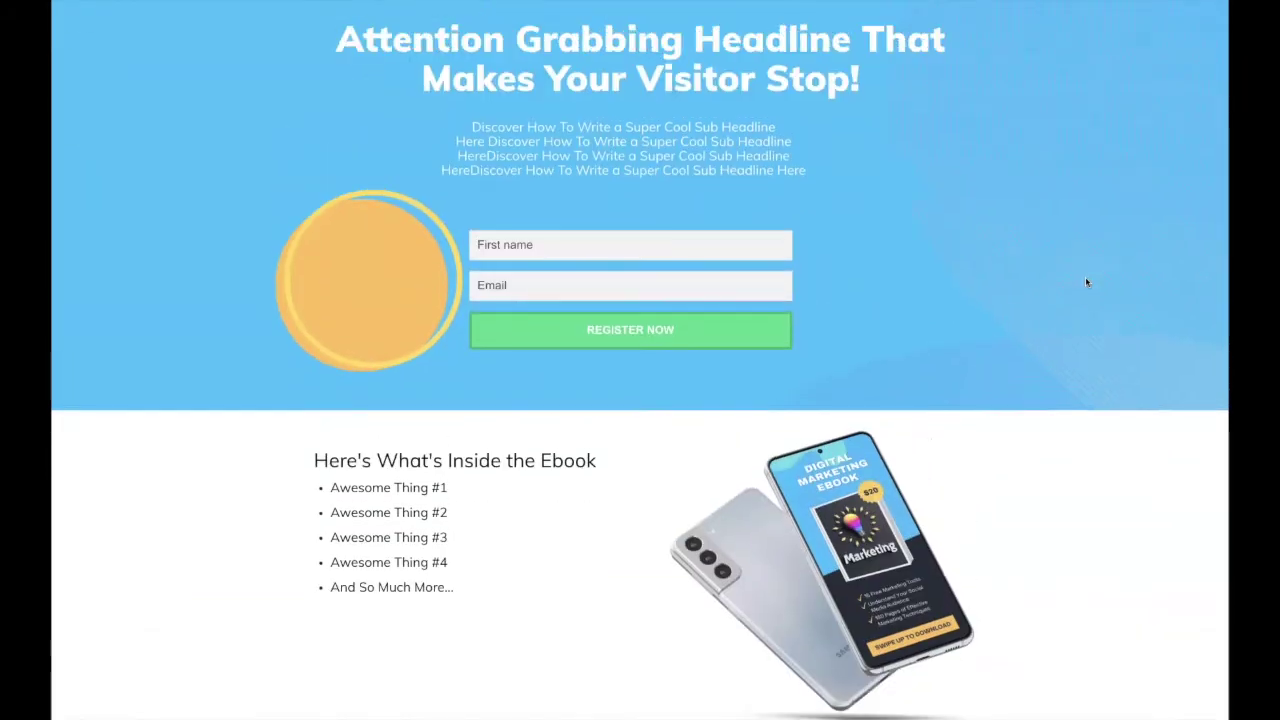